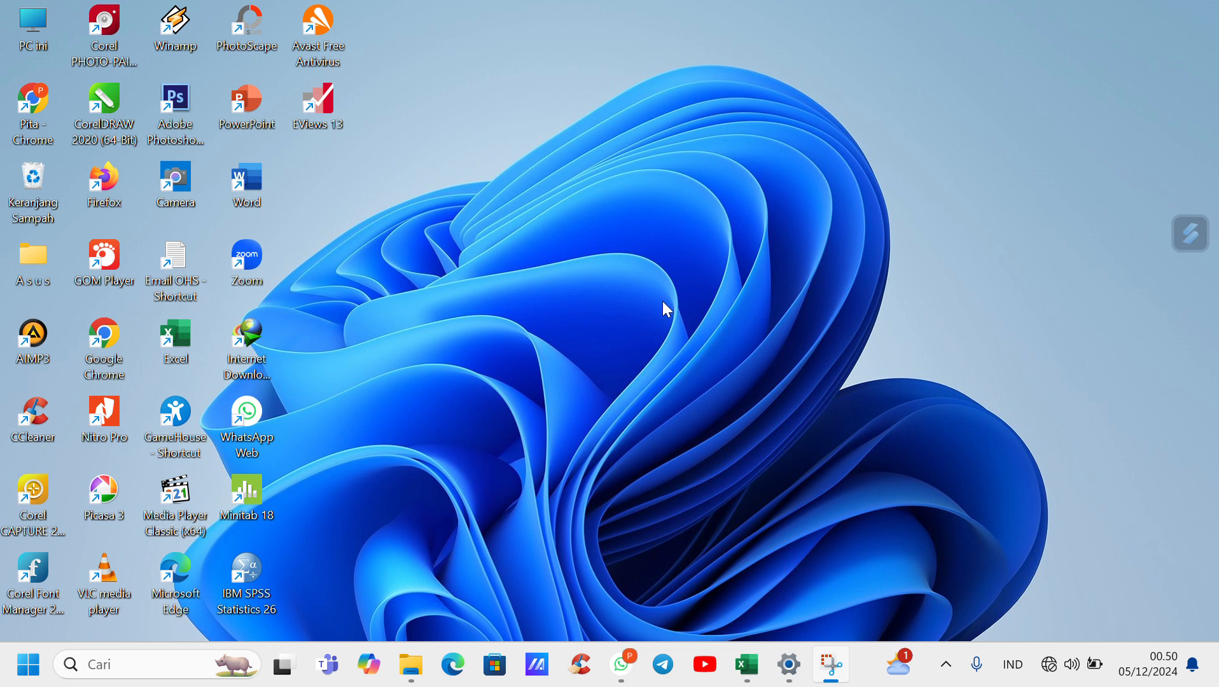
# Bring up the Kepdt_Data workbook in Excel and clear the existing selection in column C.
pyautogui.moveTo(755, 672)
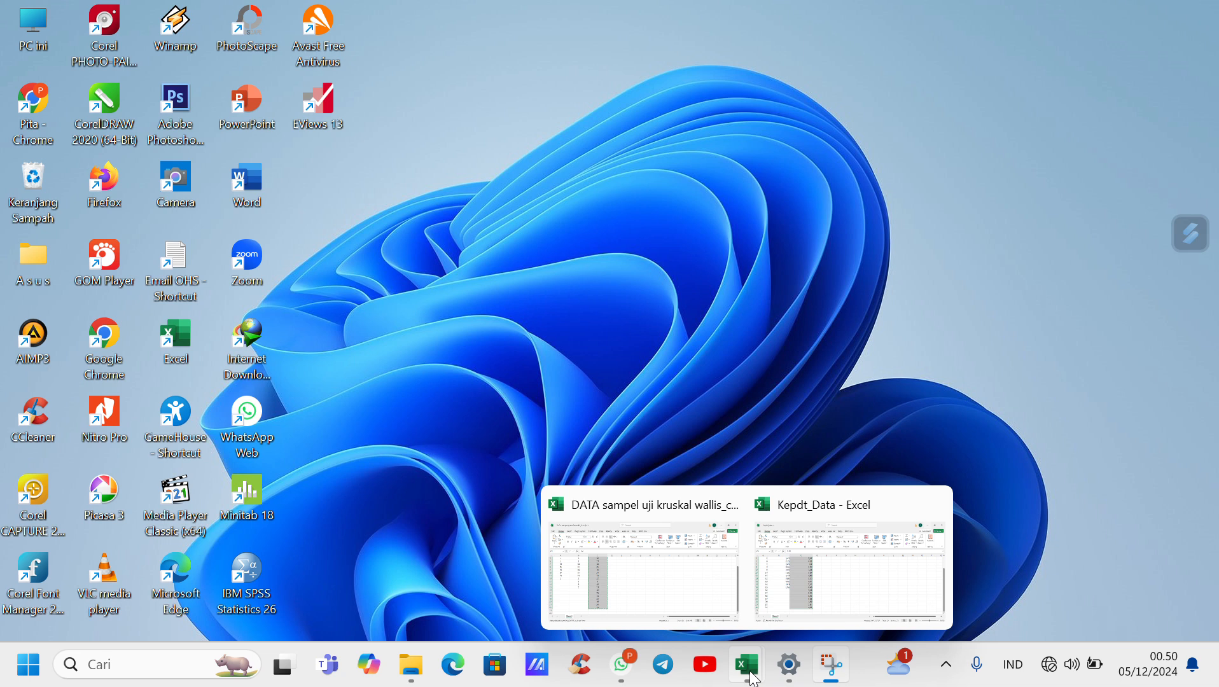
pyautogui.click(870, 584)
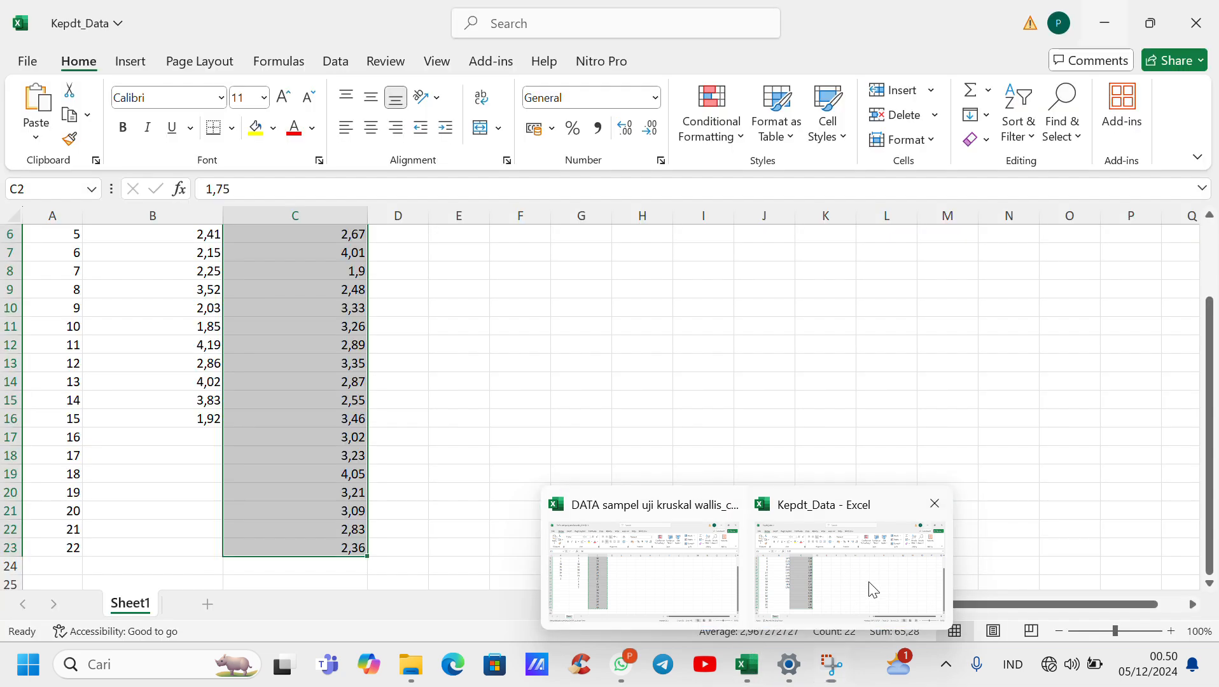
pyautogui.click(661, 482)
pyautogui.scroll(-1, 661, 481)
pyautogui.scroll(2, 660, 482)
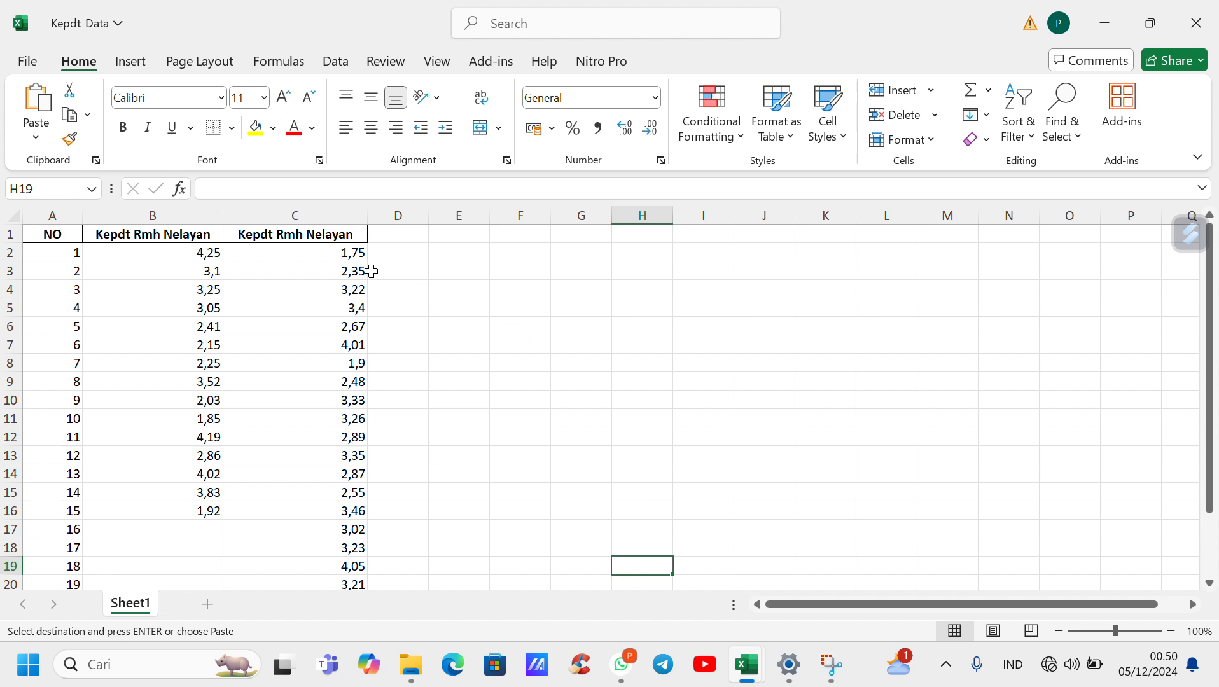
# Change the header in cell C1 to "Kepdt Rmh Petani".
pyautogui.click(357, 236)
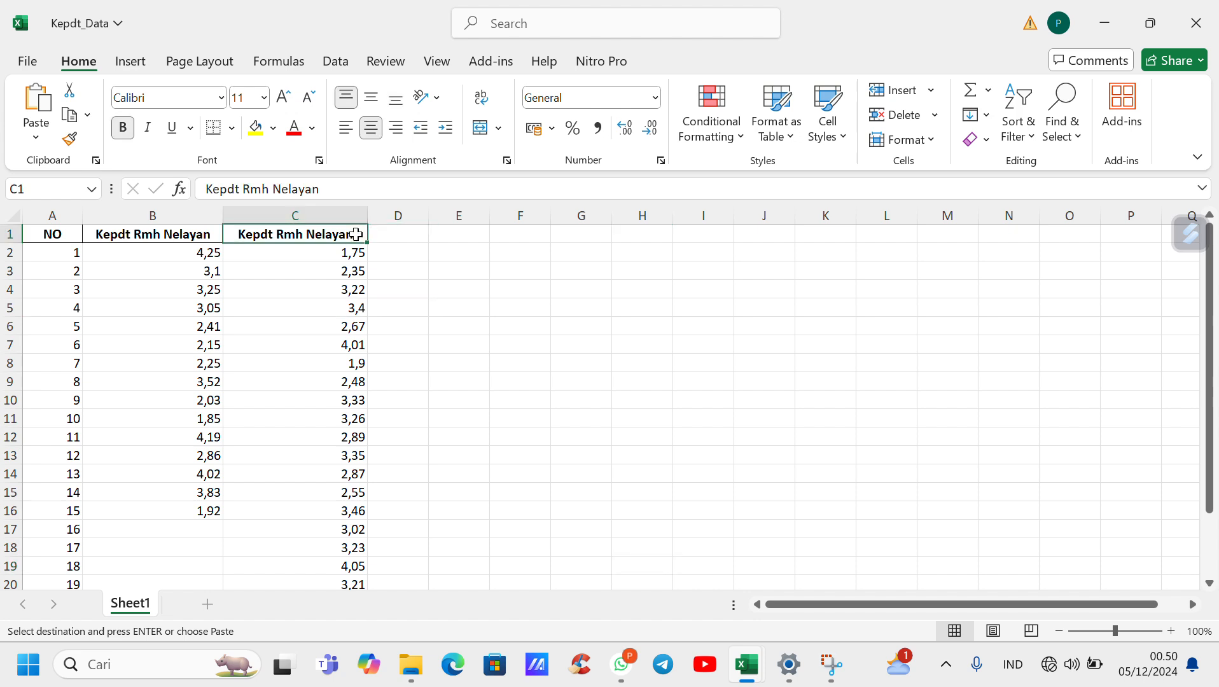
pyautogui.doubleClick(356, 235)
pyautogui.press('BackSpace')
pyautogui.press('BackSpace')
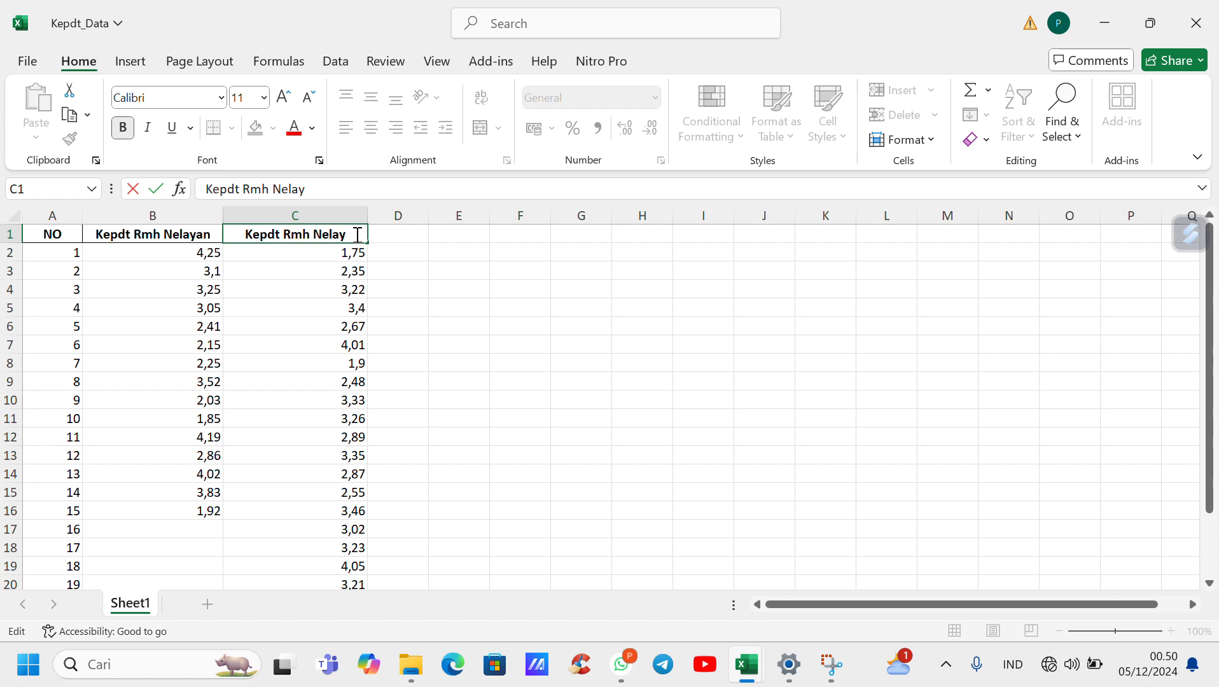
pyautogui.press('BackSpace')
pyautogui.press('BackSpace')
pyautogui.press('BackSpace')
pyautogui.press('BackSpace')
pyautogui.press('BackSpace')
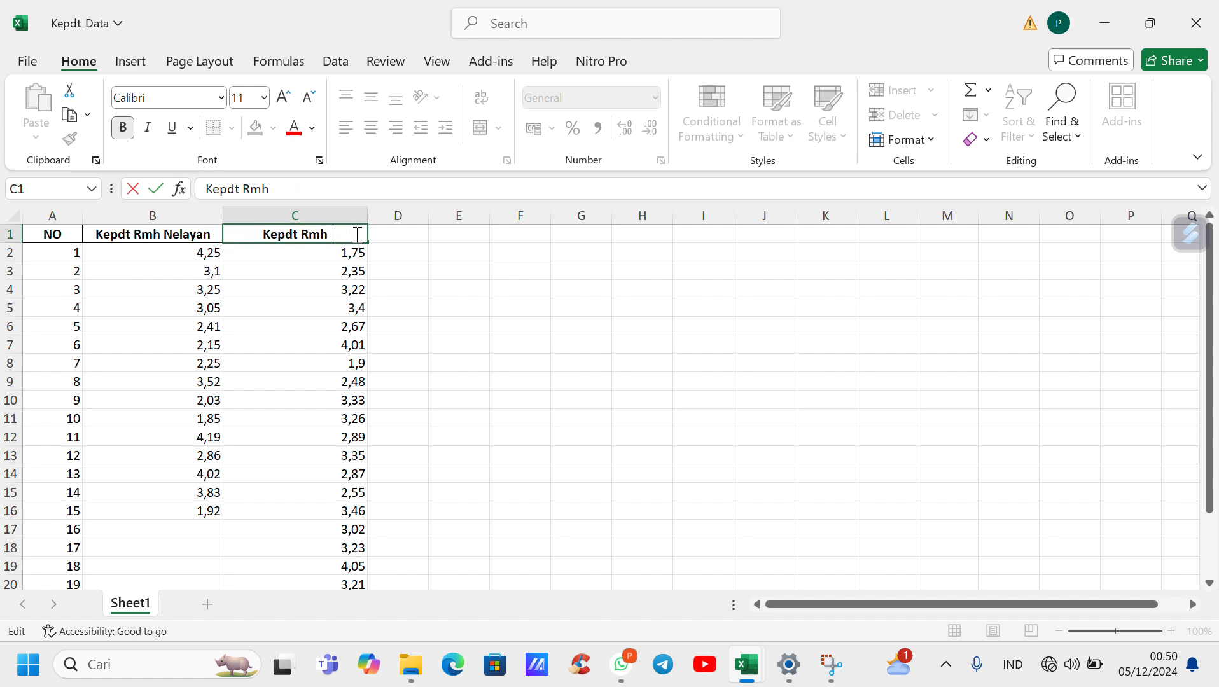
pyautogui.write('P')
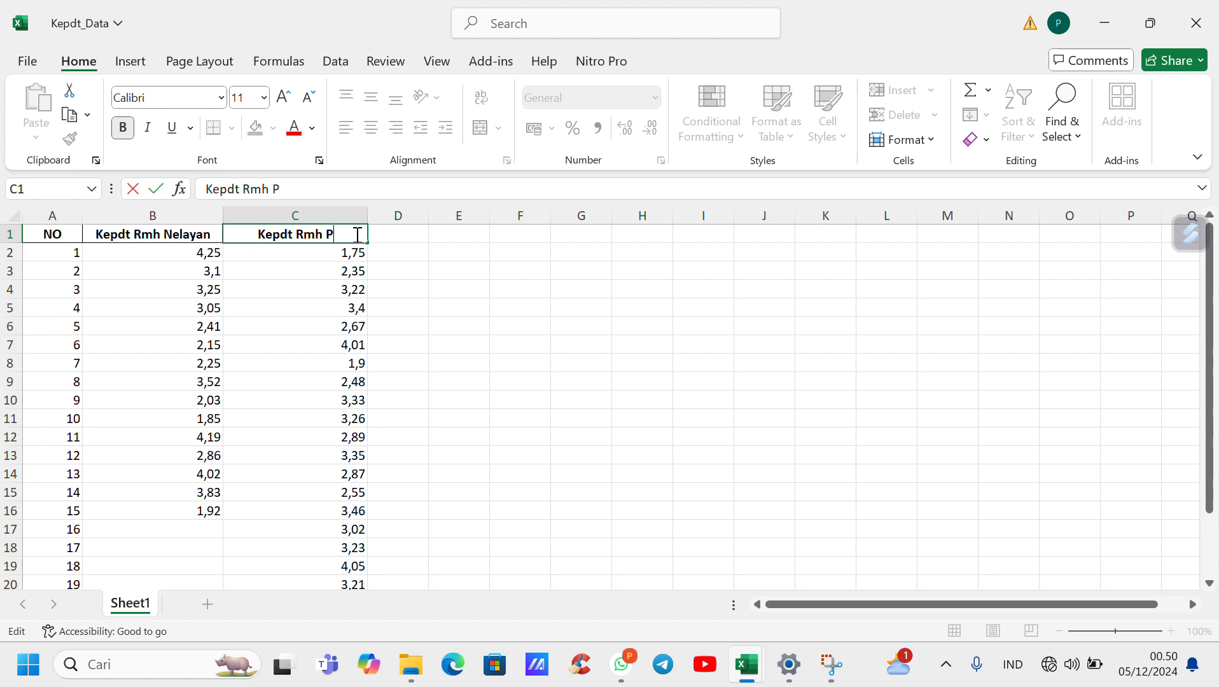
pyautogui.write('etani')
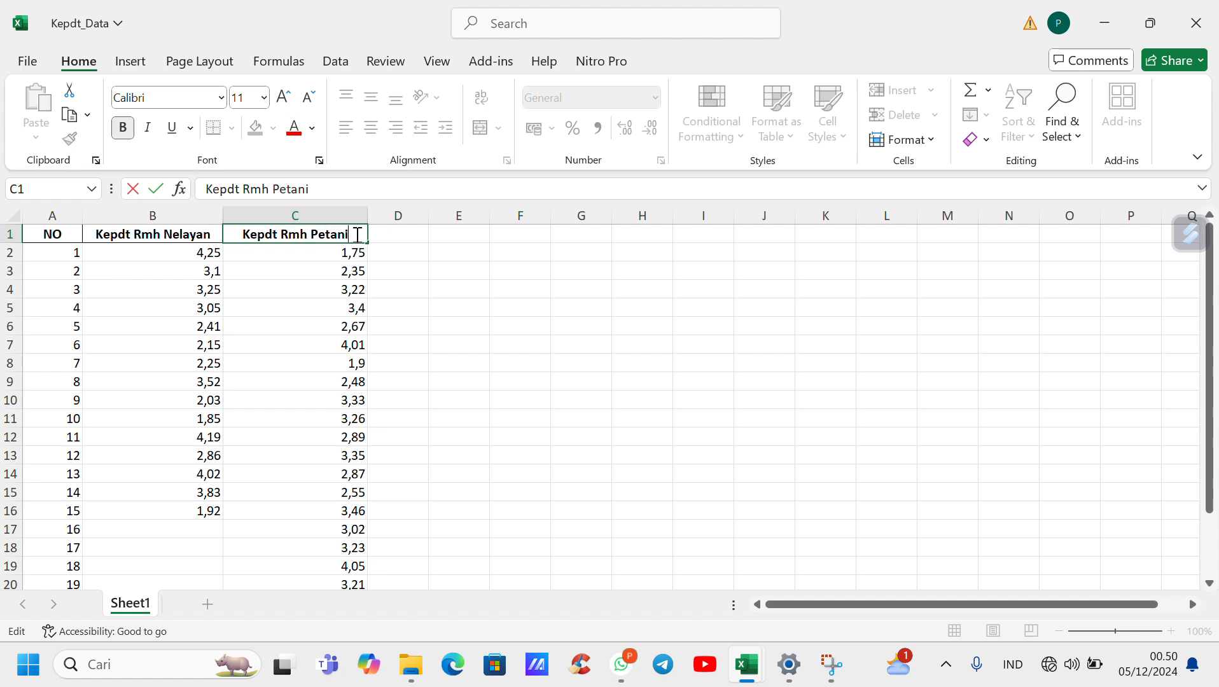
pyautogui.click(492, 307)
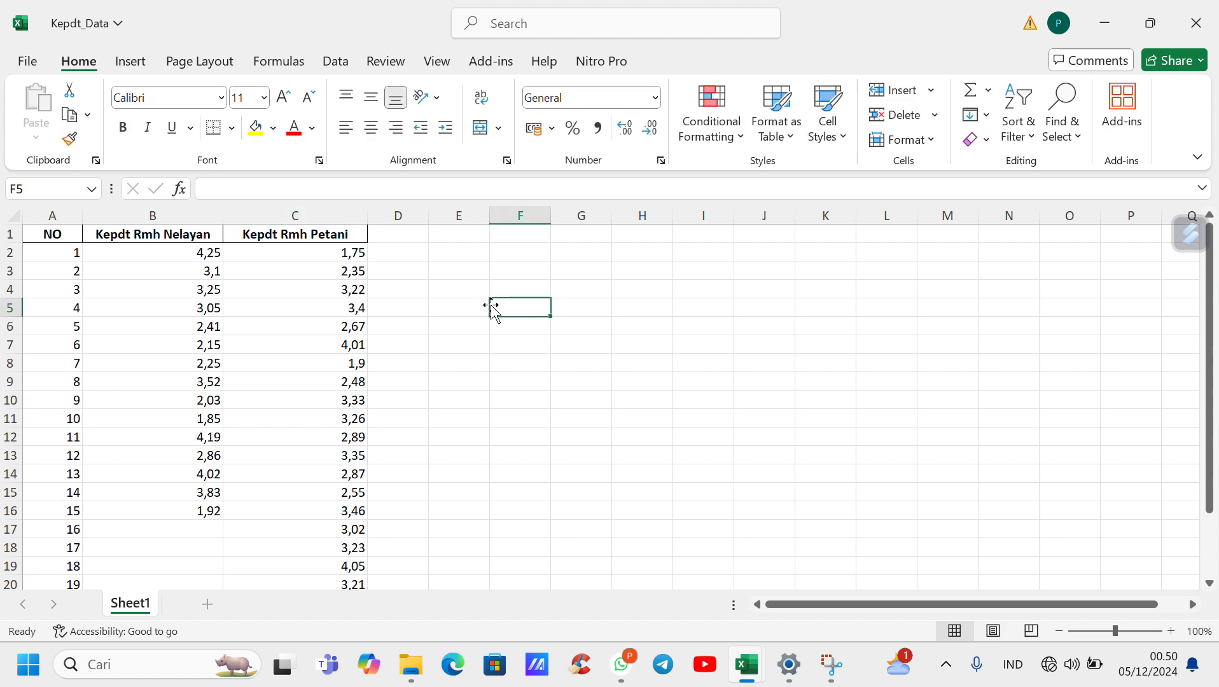
# Examine the Kepdt Rmh Nelayan and Kepdt Rmh Petani columns from the header row to the last entry.
pyautogui.scroll(-1, 492, 306)
pyautogui.scroll(1, 492, 307)
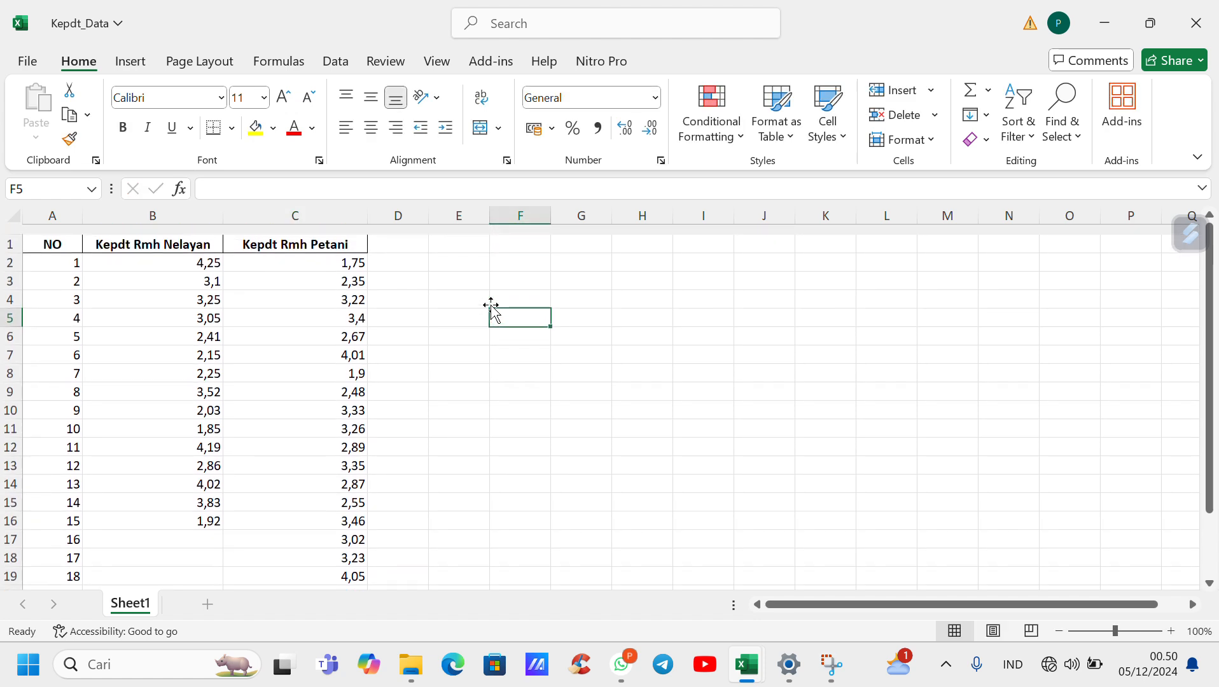
pyautogui.scroll(-1, 492, 306)
pyautogui.scroll(-1, 492, 306)
pyautogui.scroll(1, 492, 306)
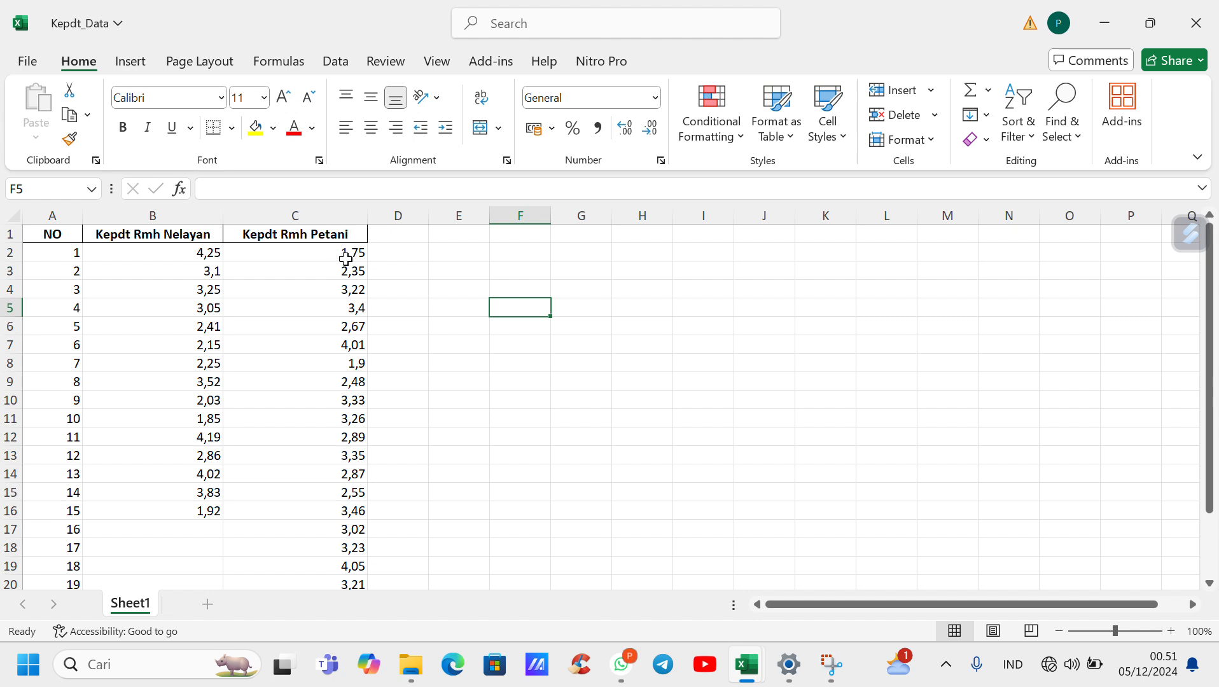
pyautogui.scroll(-1, 354, 267)
pyautogui.scroll(-3, 355, 267)
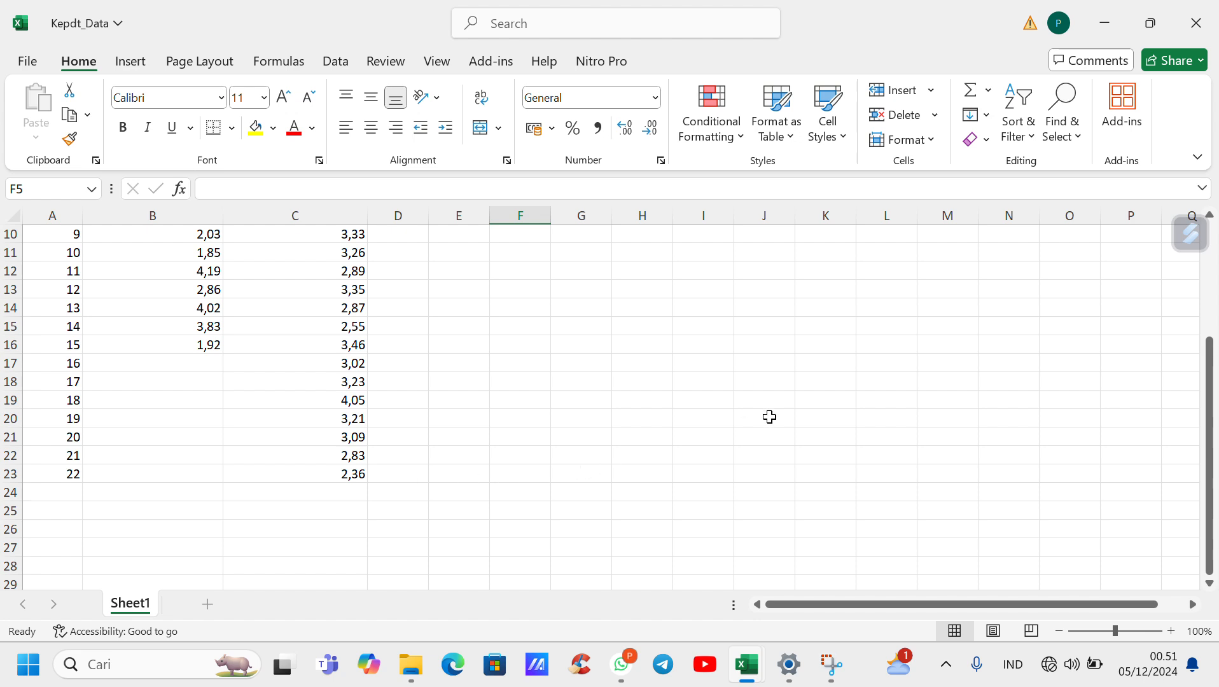
pyautogui.click(908, 332)
pyautogui.scroll(3, 908, 332)
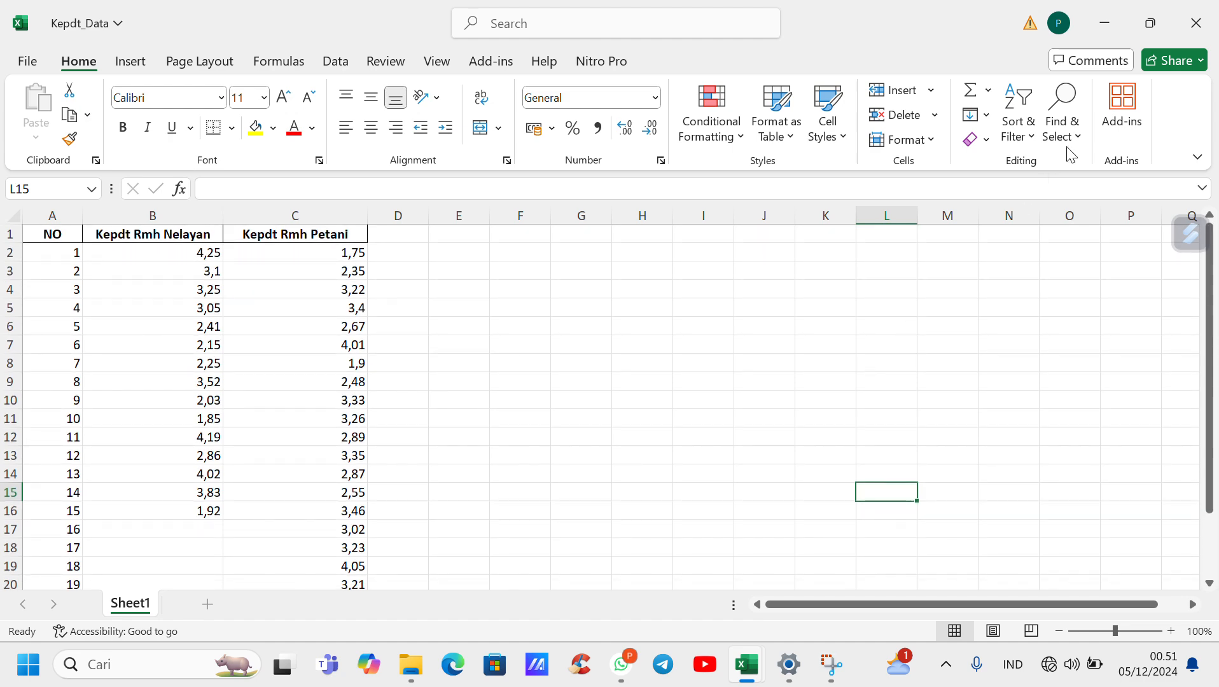
# Minimise the workbook and launch IBM SPSS Statistics 26.
pyautogui.click(1110, 22)
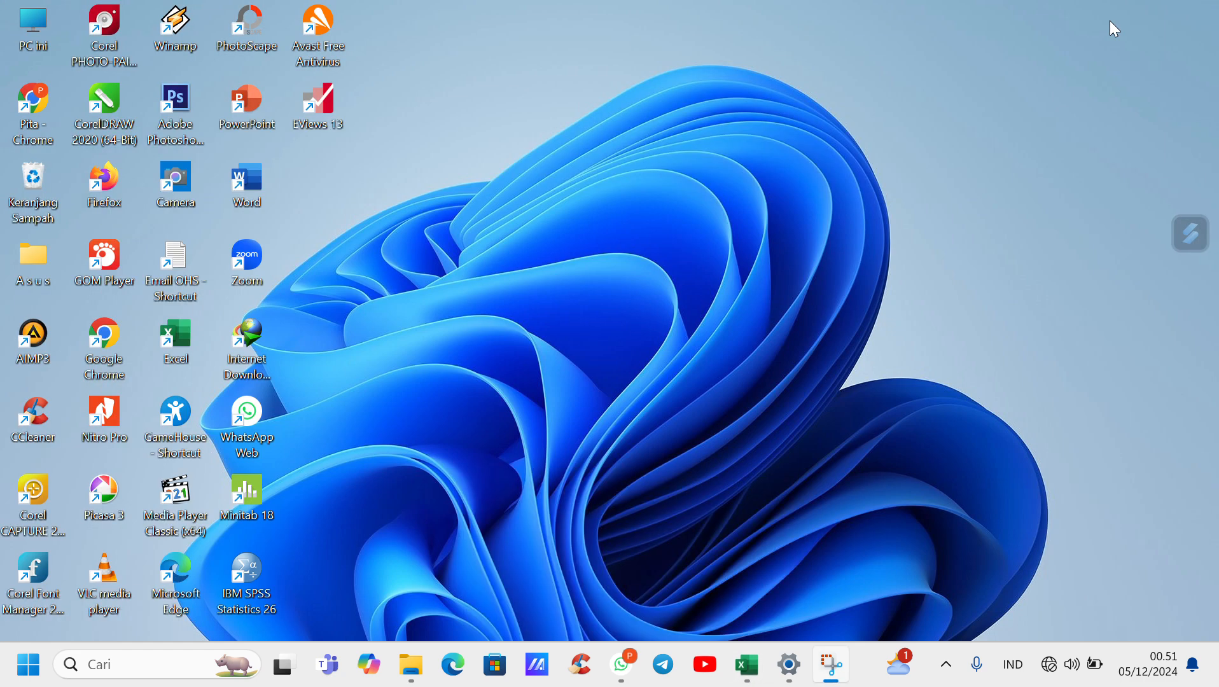
pyautogui.doubleClick(259, 578)
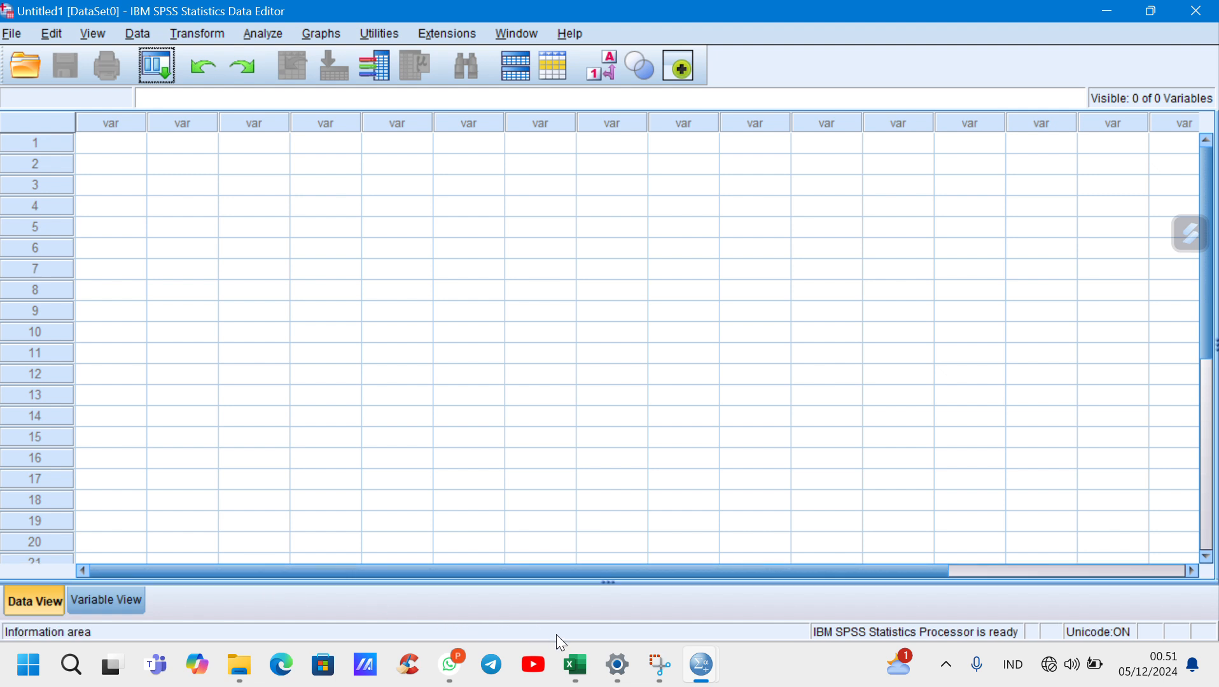
# Switch to the Kepdt_Data workbook in Excel and copy the Kepdt Rmh Nelayan values in B2:B16.
pyautogui.moveTo(585, 680)
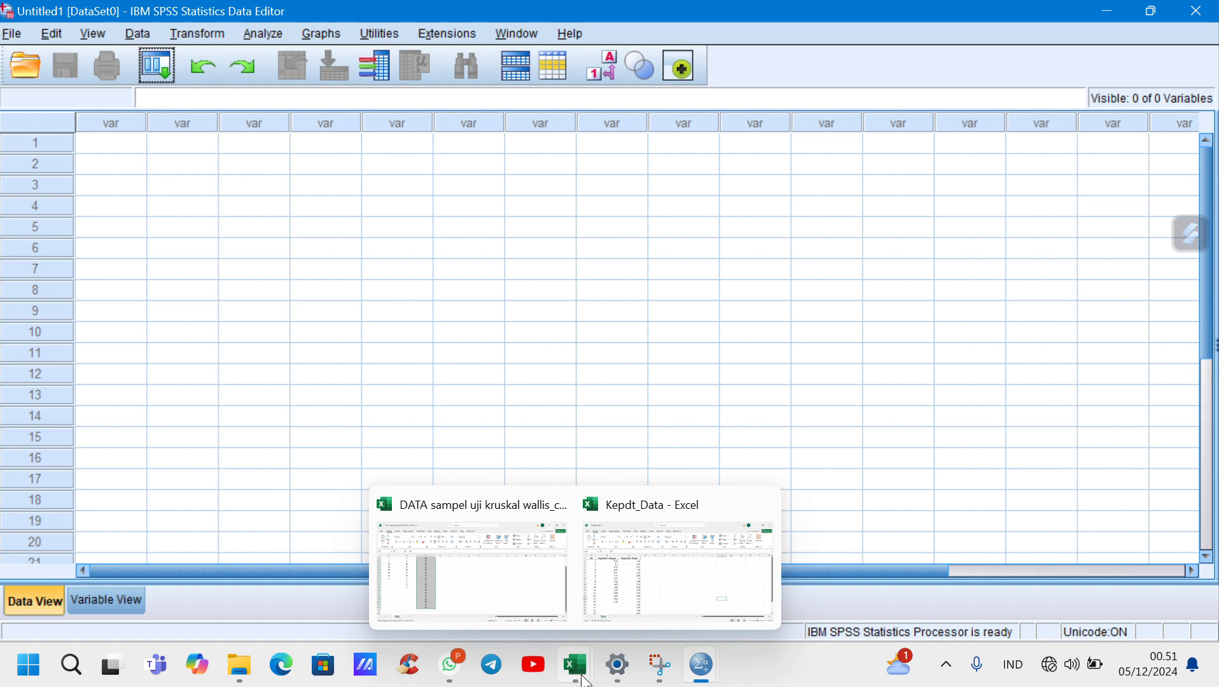
pyautogui.click(513, 581)
pyautogui.press('Return')
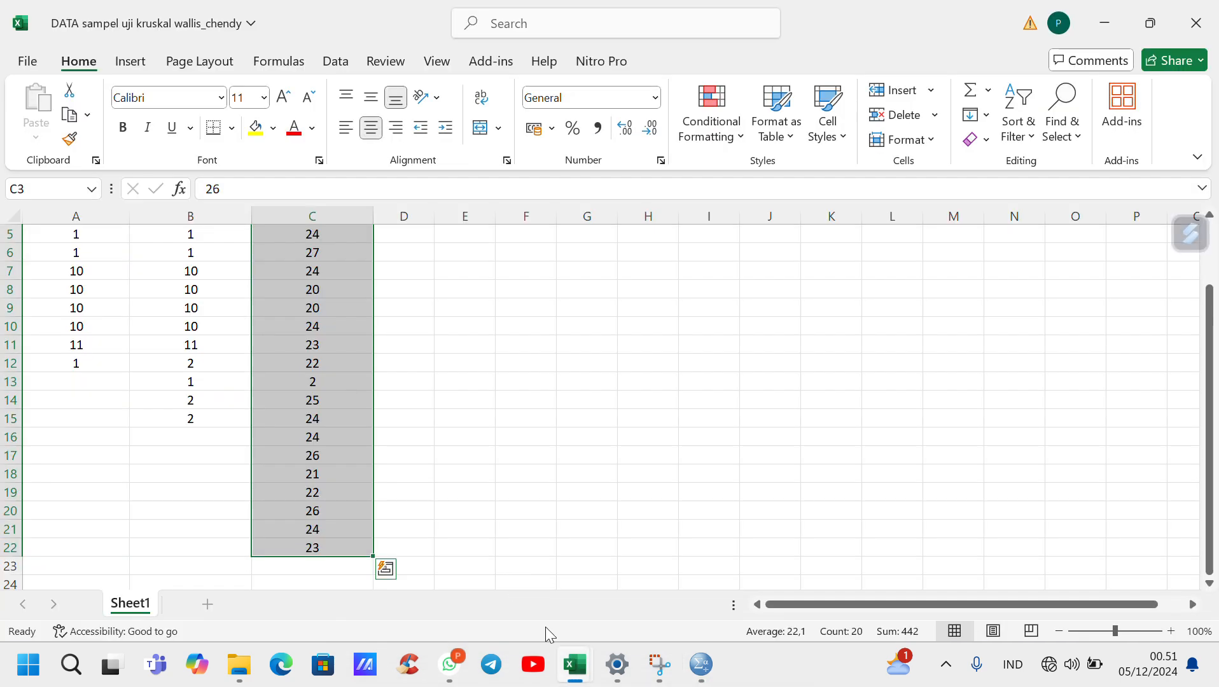
pyautogui.moveTo(581, 682)
pyautogui.click(654, 600)
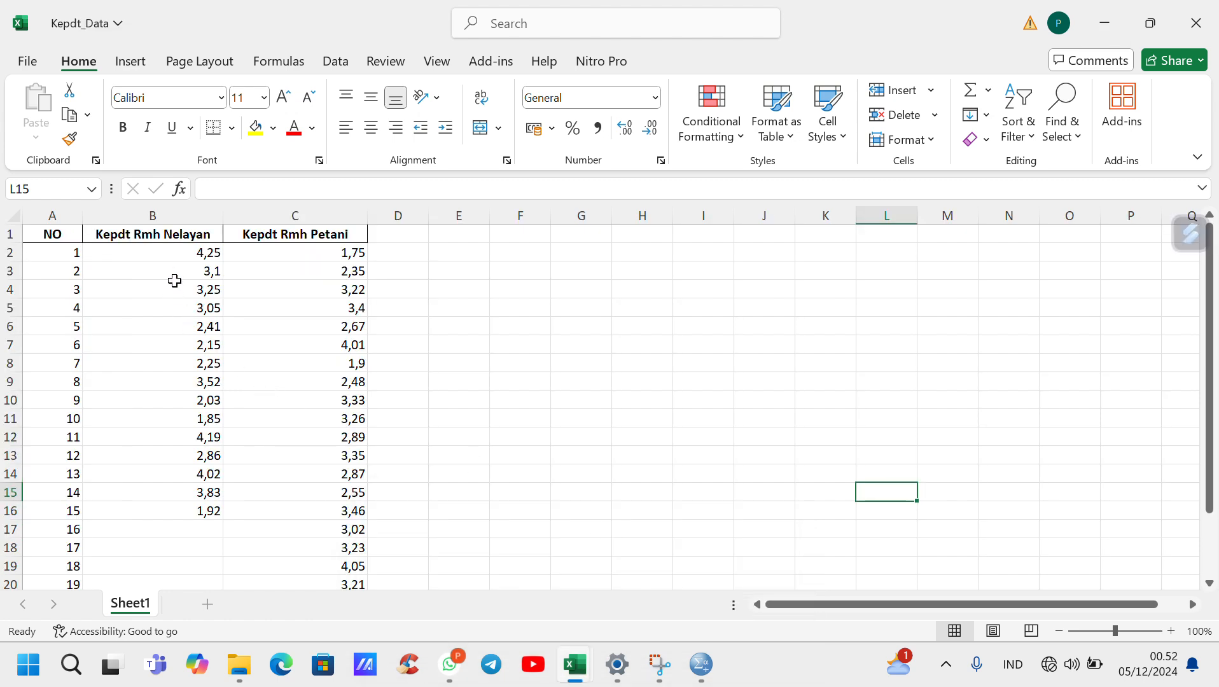
pyautogui.click(176, 257)
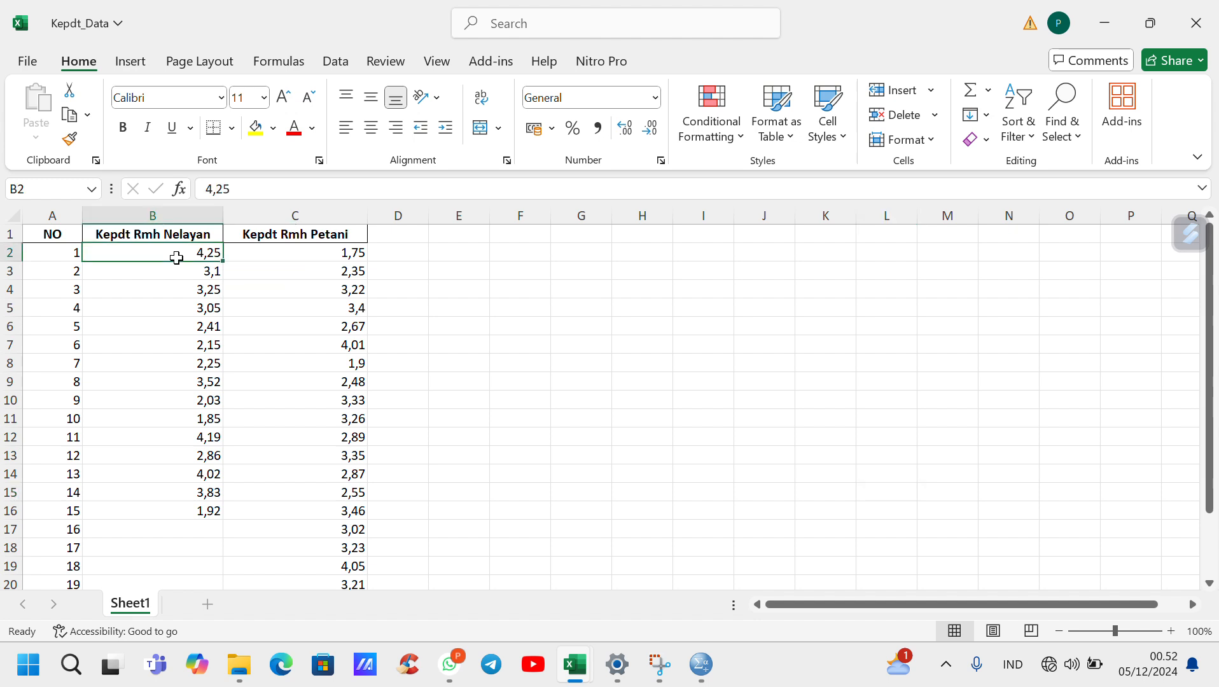
pyautogui.moveTo(176, 257); pyautogui.dragTo(195, 509)
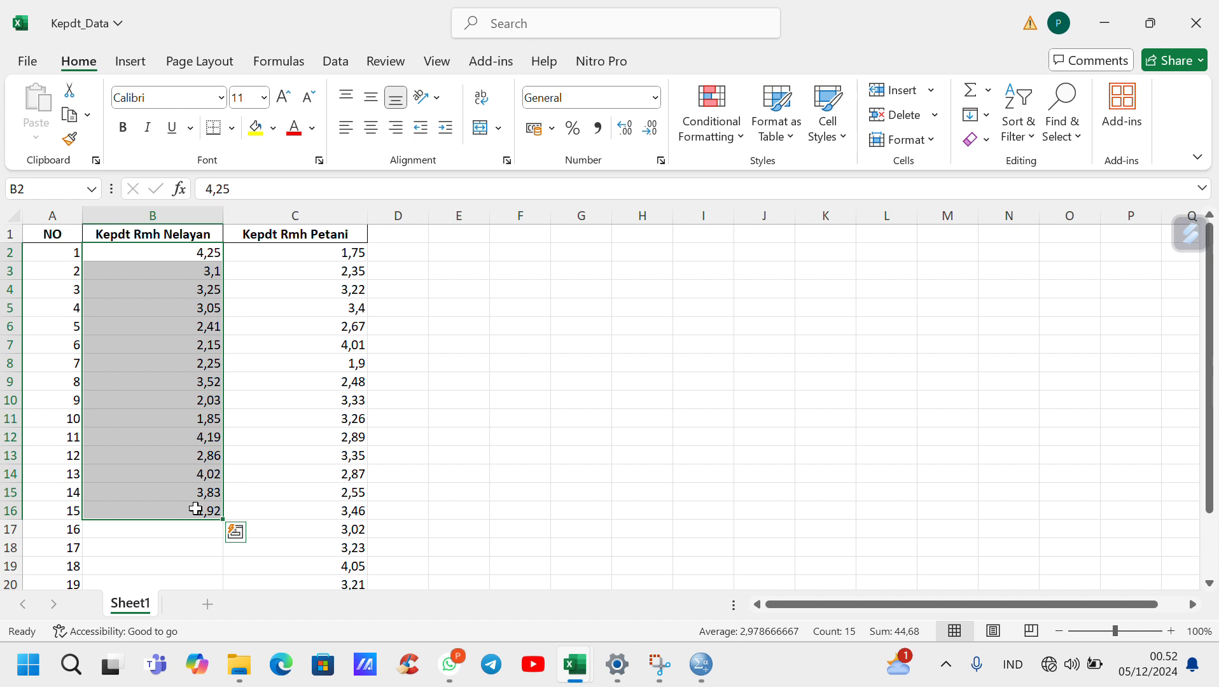
pyautogui.hotkey('ctrl', 'c')
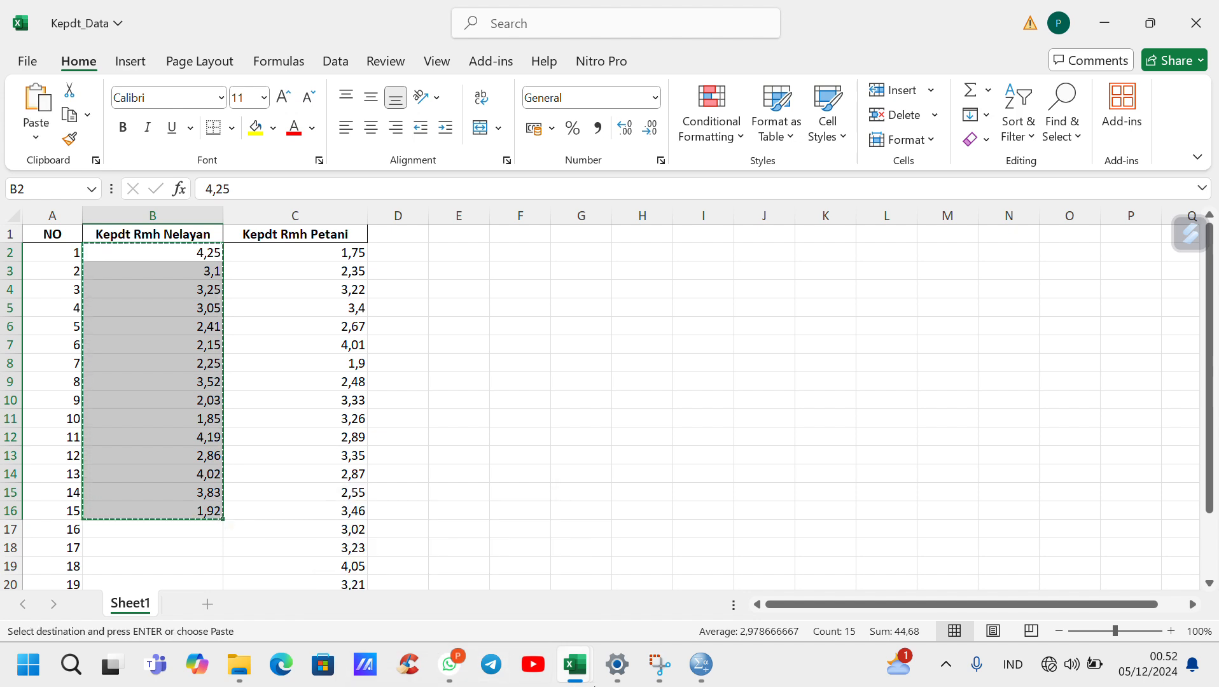
# Switch to the Untitled1 data editor in SPSS and show its Variable View.
pyautogui.moveTo(579, 675)
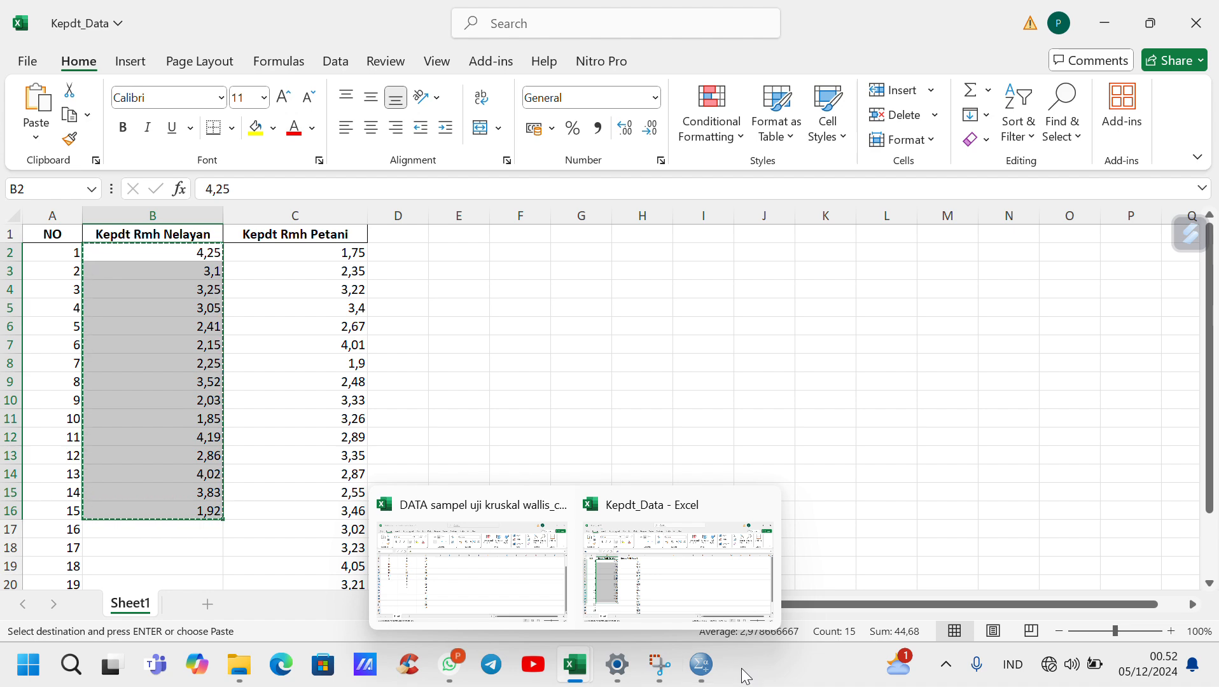
pyautogui.click(701, 664)
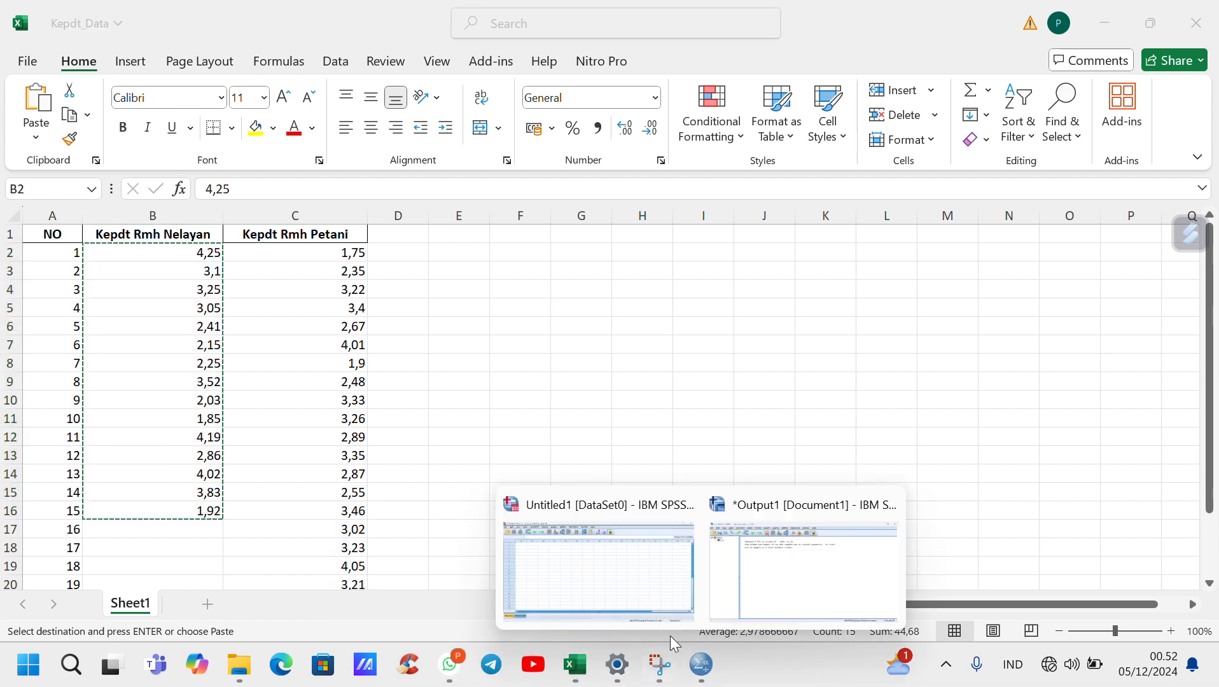
pyautogui.click(643, 596)
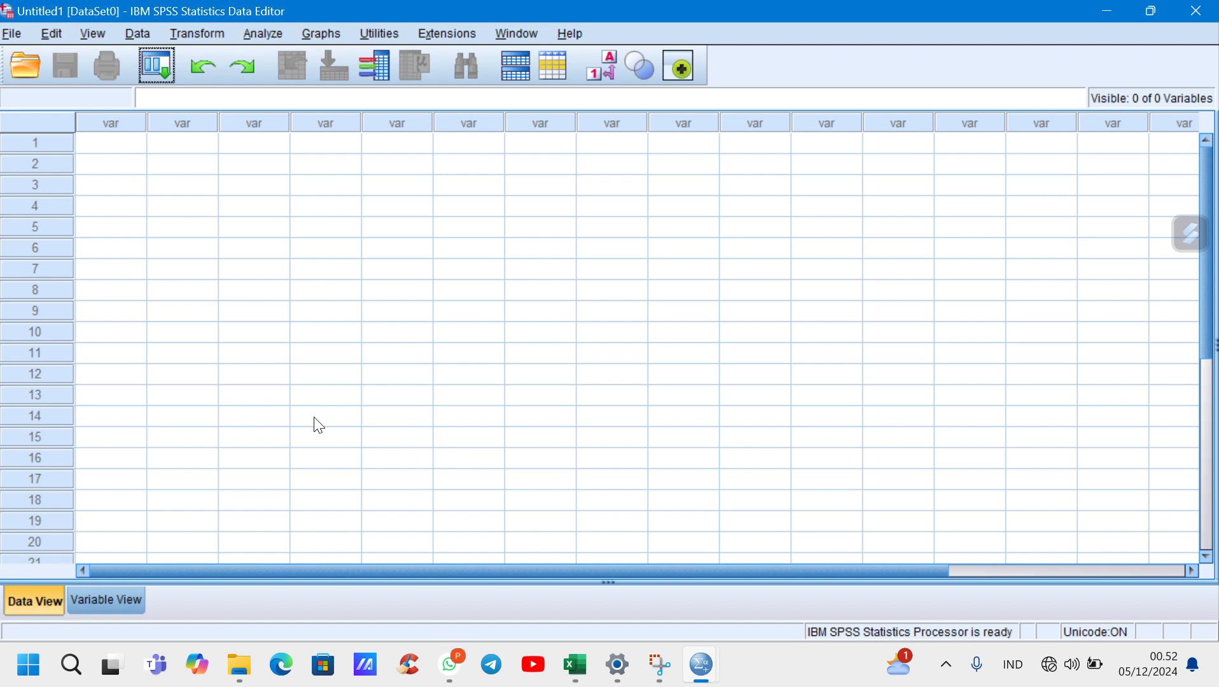
pyautogui.click(191, 146)
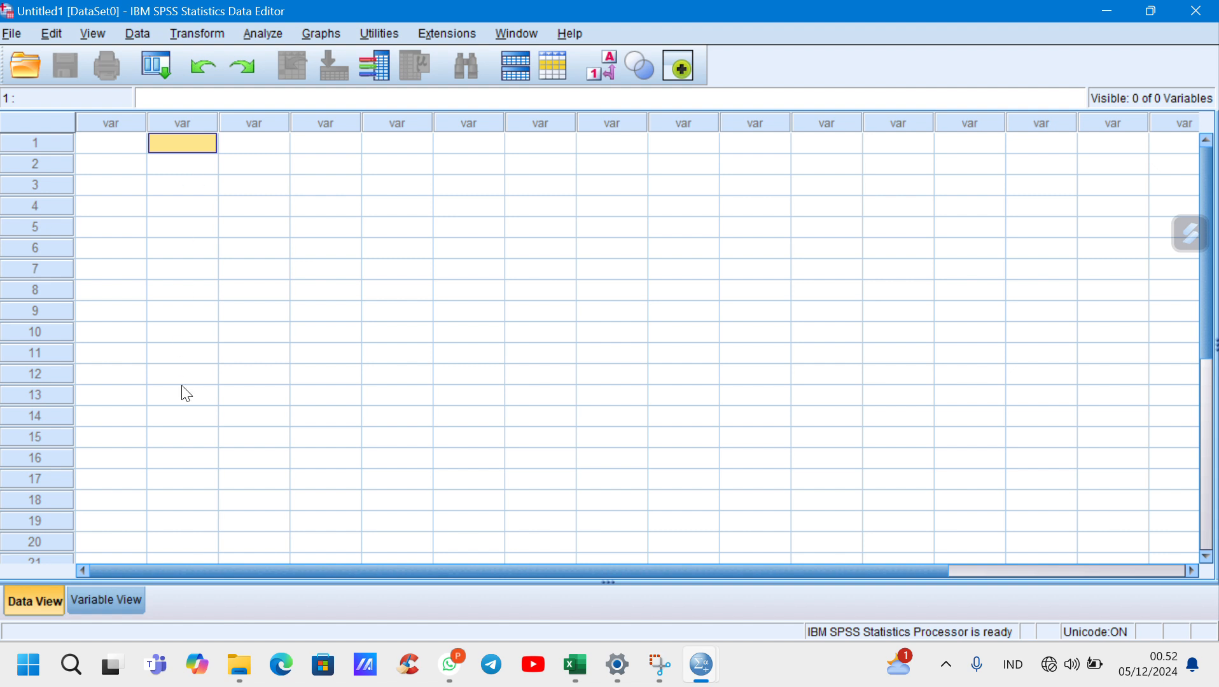
pyautogui.click(116, 599)
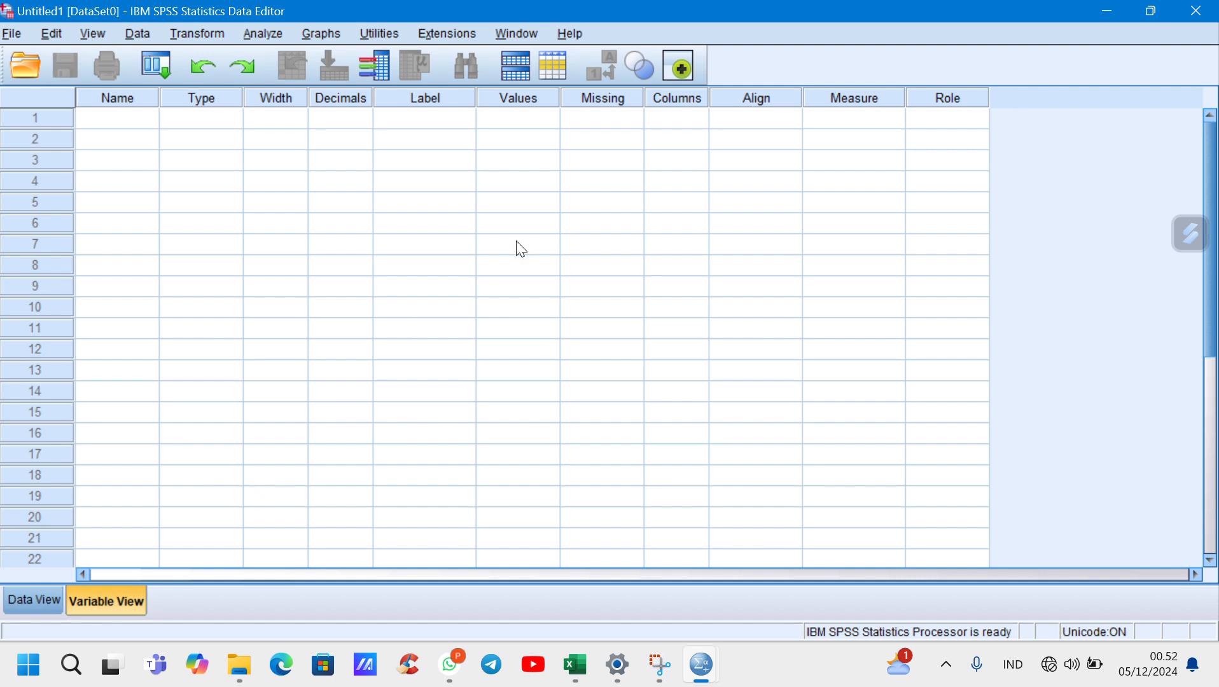
pyautogui.click(506, 29)
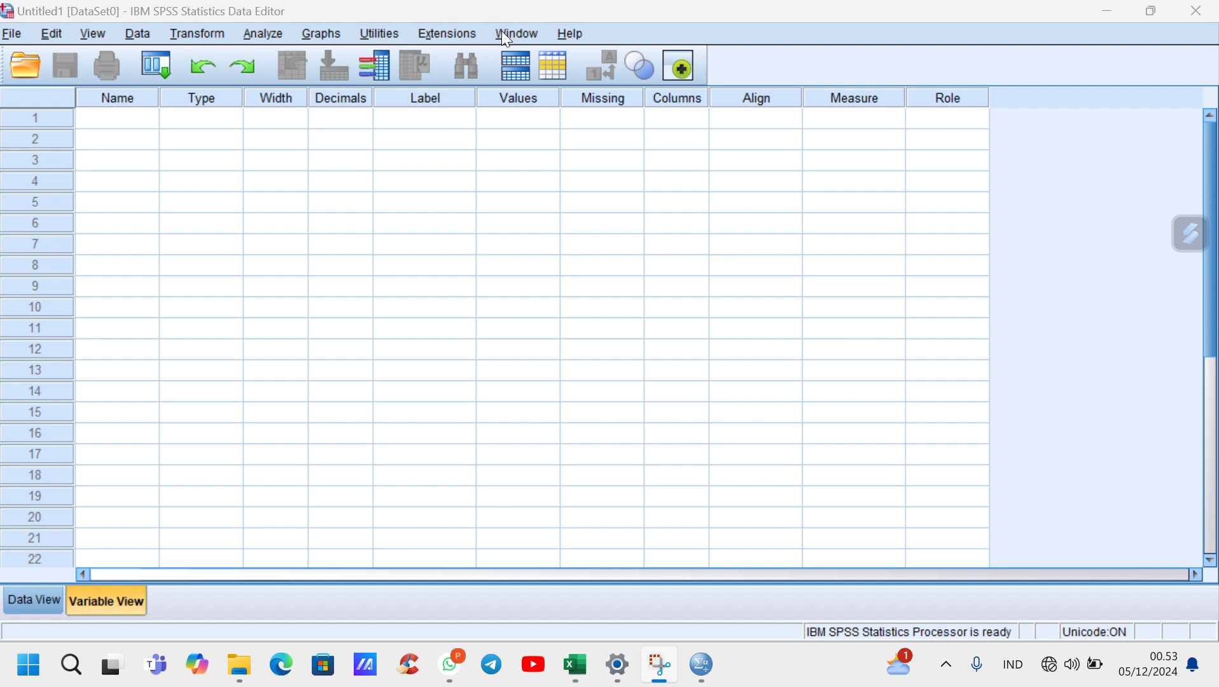
# Define two variables named "kelompok" and "data", then return to the Data View.
pyautogui.click(134, 119)
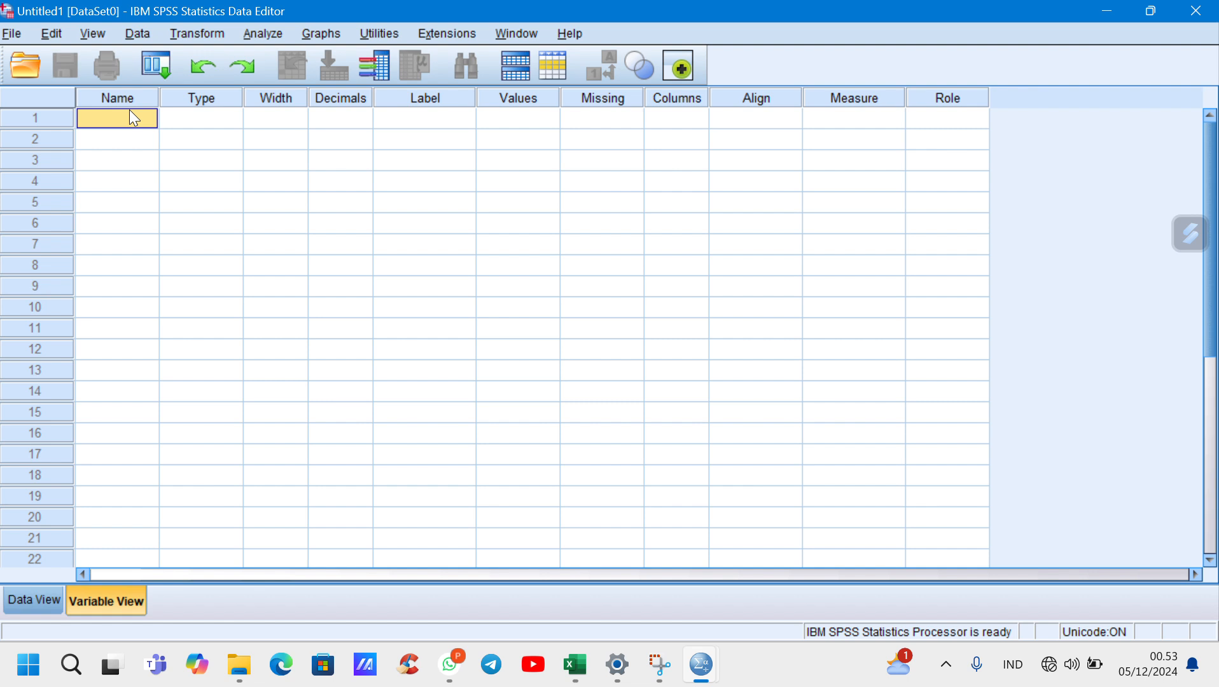
pyautogui.write('kelompok')
pyautogui.click(130, 137)
pyautogui.write('data')
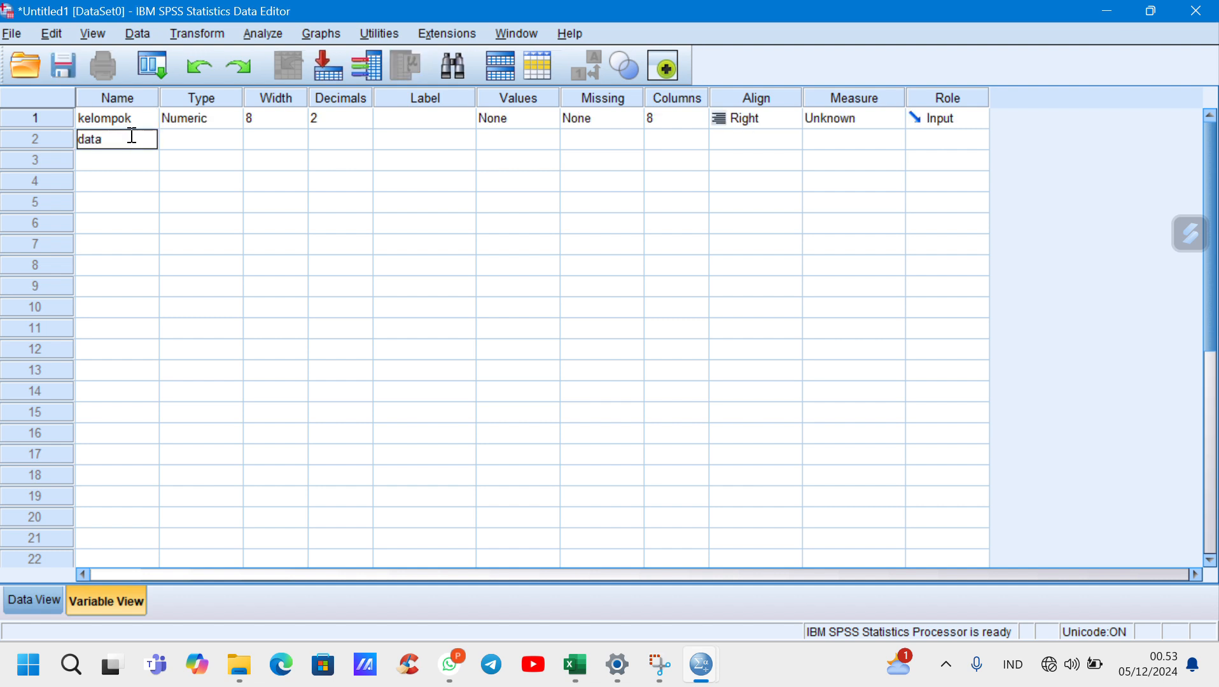
pyautogui.click(140, 157)
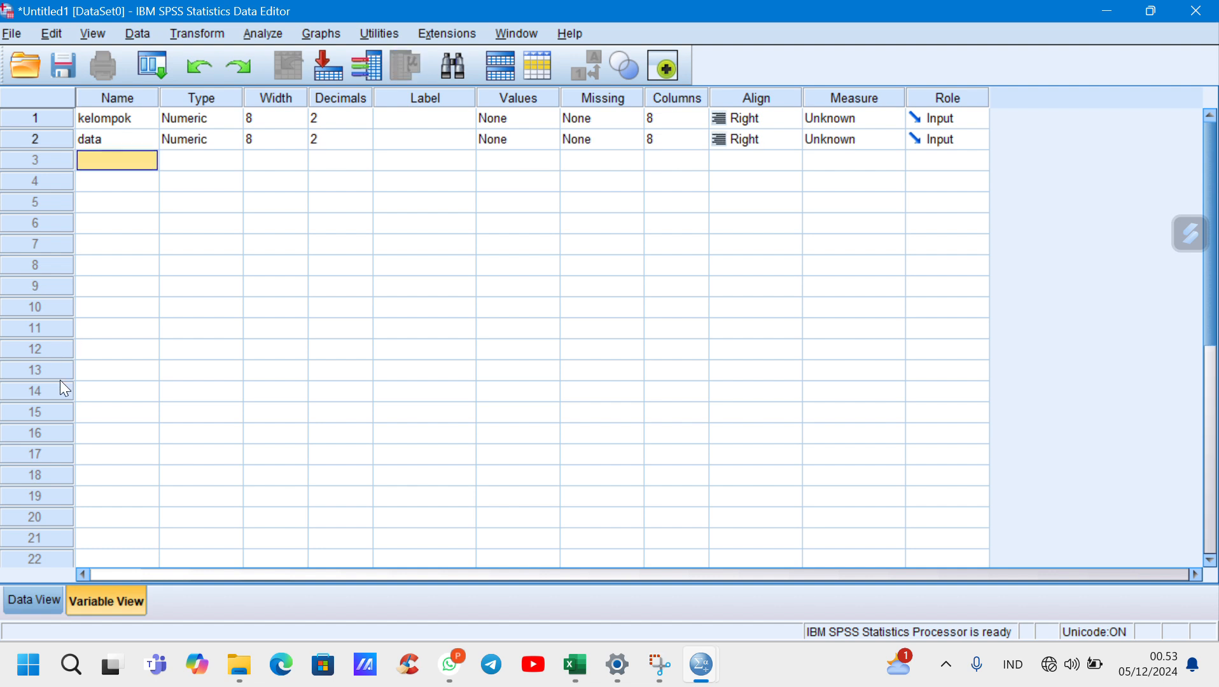
pyautogui.click(37, 601)
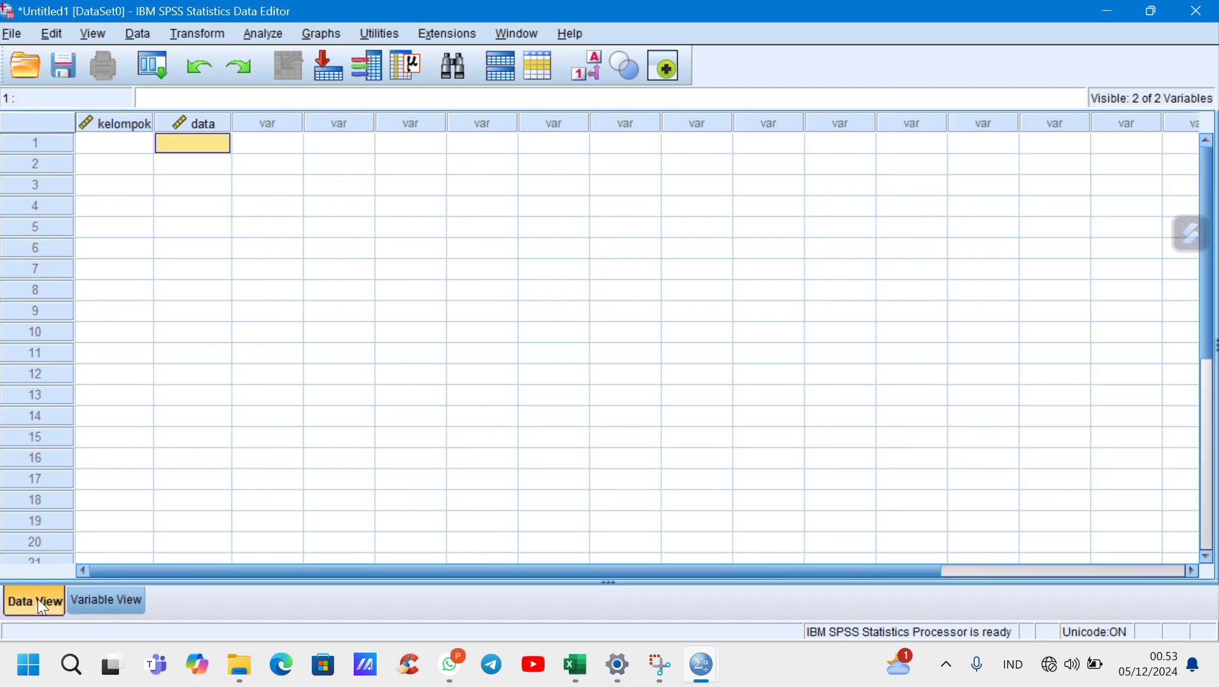
pyautogui.click(507, 33)
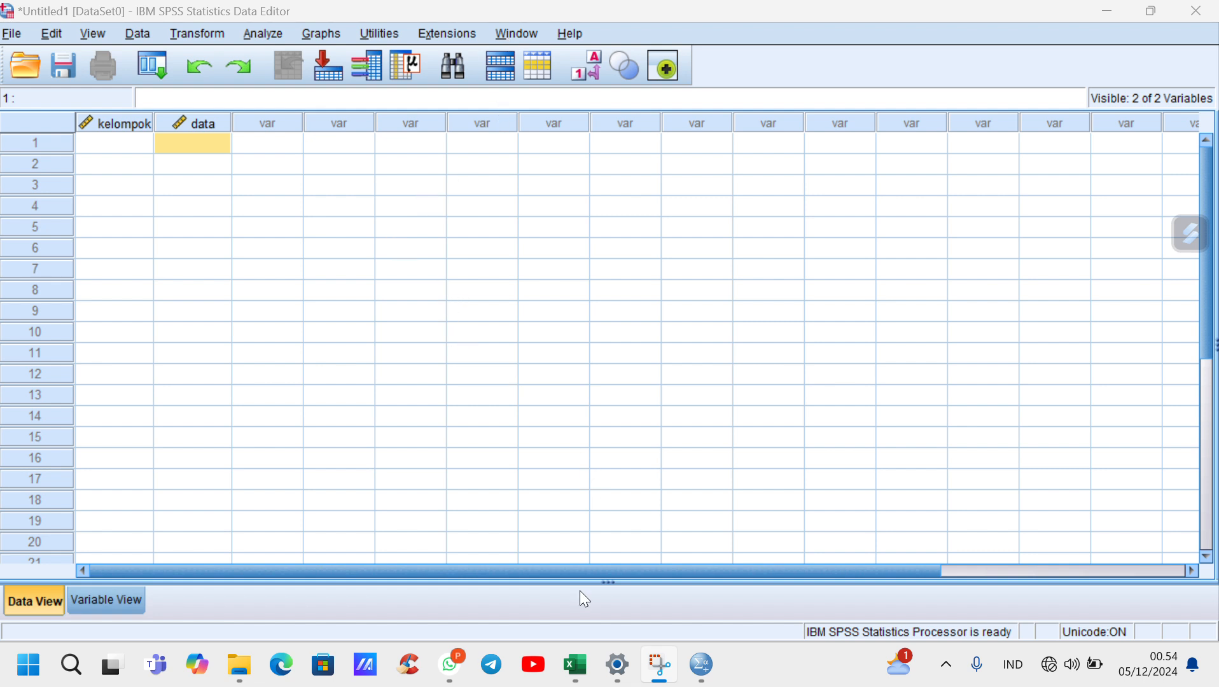
# Switch back to the Kepdt_Data workbook in Excel and select an empty cell beside the data.
pyautogui.moveTo(579, 675)
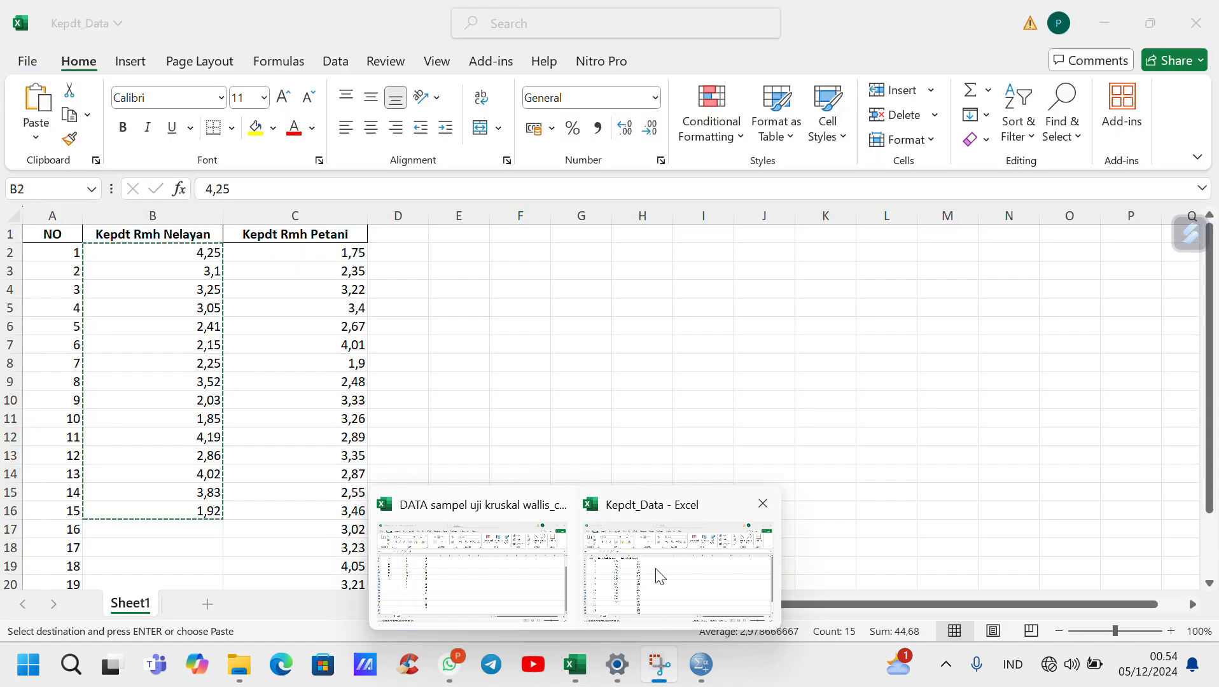
pyautogui.click(653, 586)
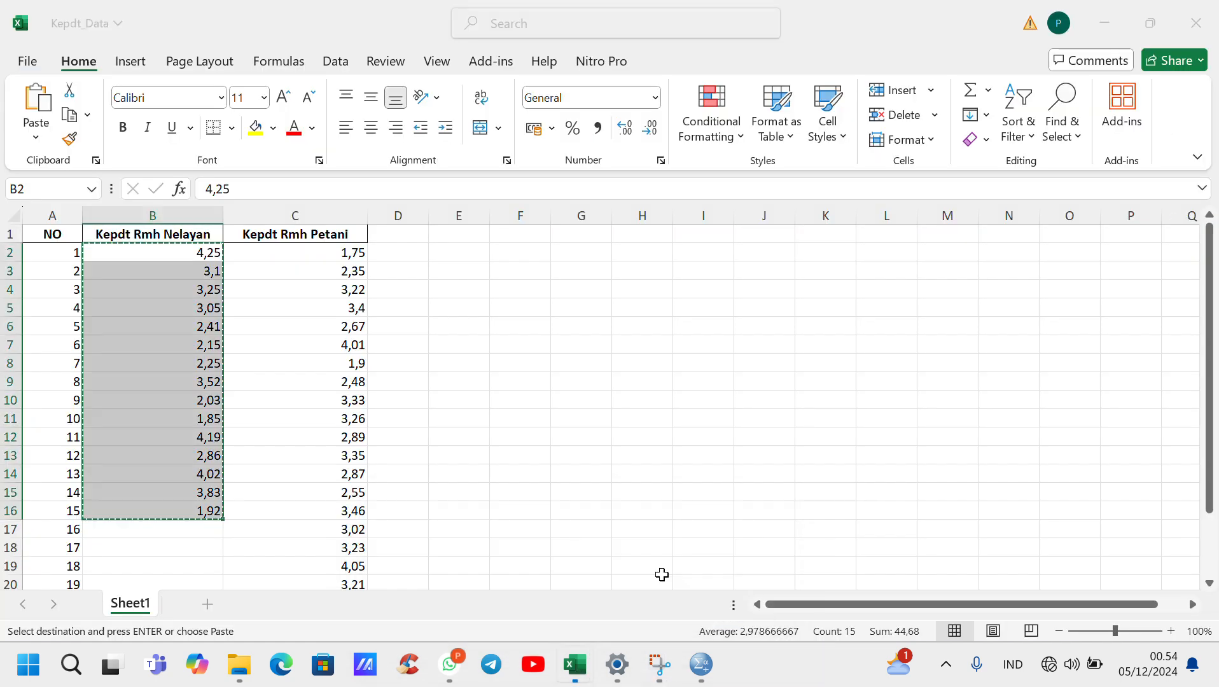
pyautogui.click(520, 543)
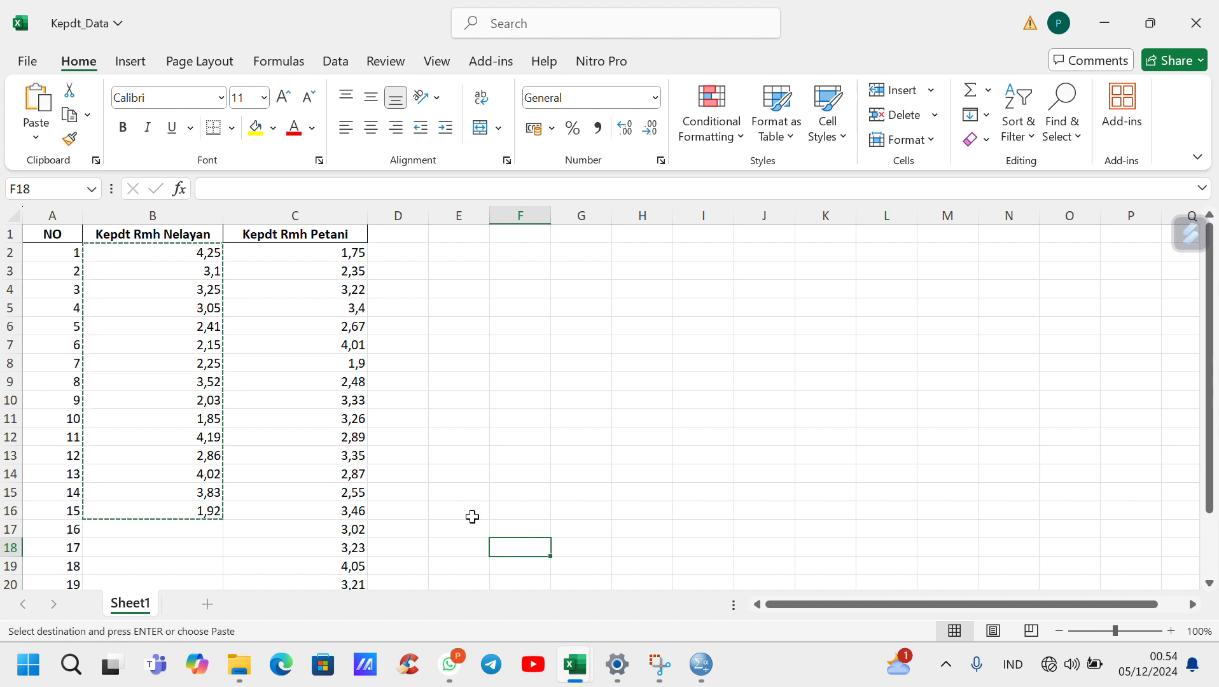
# Clear the pending copy selection and copy the Kepdt Rmh Nelayan values in B2:B16 again.
pyautogui.doubleClick(469, 496)
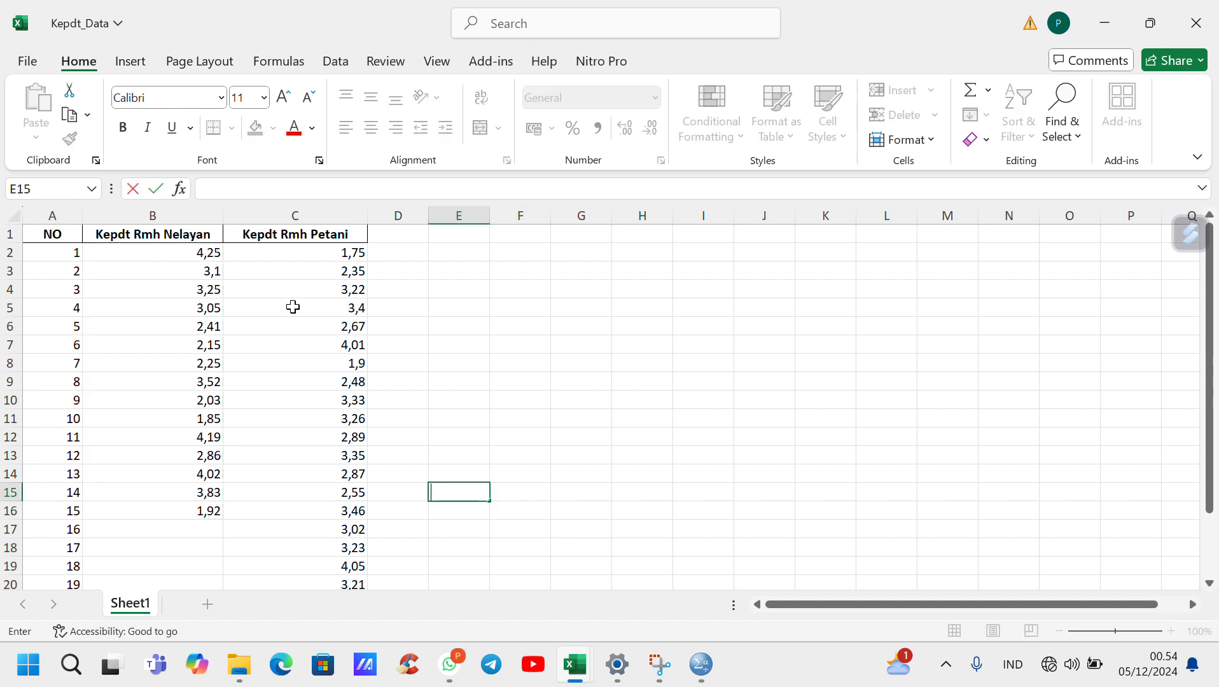
pyautogui.click(172, 257)
pyautogui.moveTo(172, 257); pyautogui.dragTo(193, 514)
pyautogui.hotkey('ctrl', 'c')
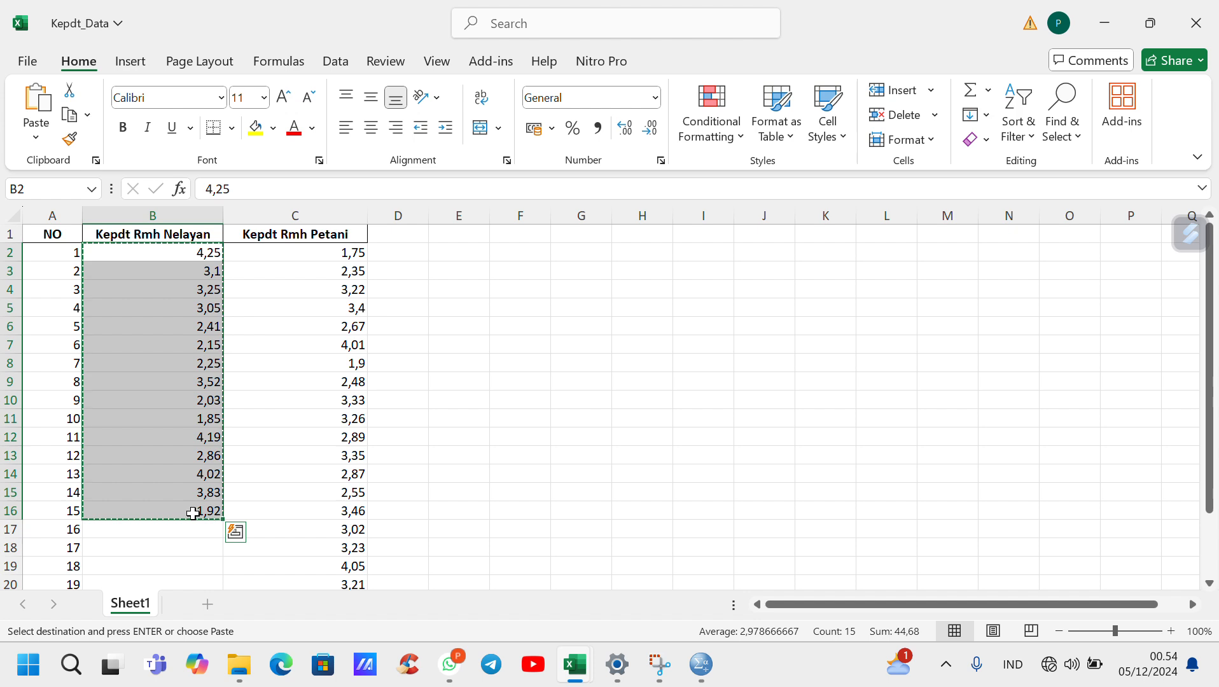
# Switch to the Untitled1 data editor in SPSS and paste the copied values into the data variable from row 1.
pyautogui.moveTo(705, 678)
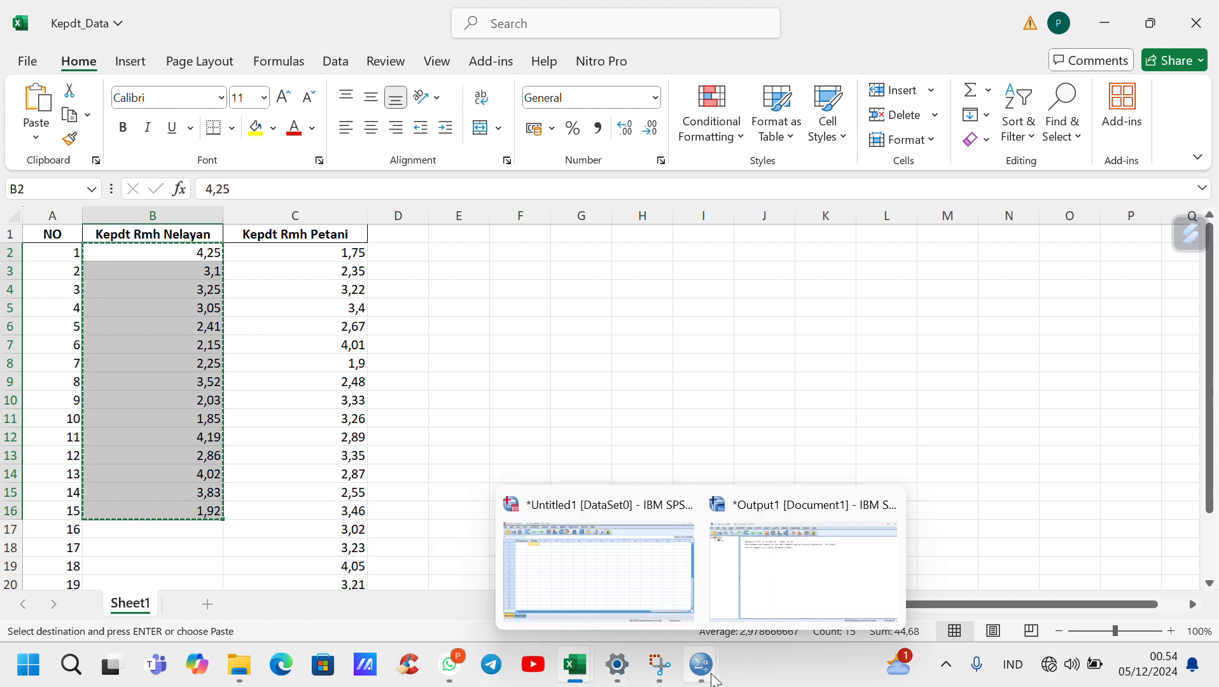
pyautogui.click(618, 576)
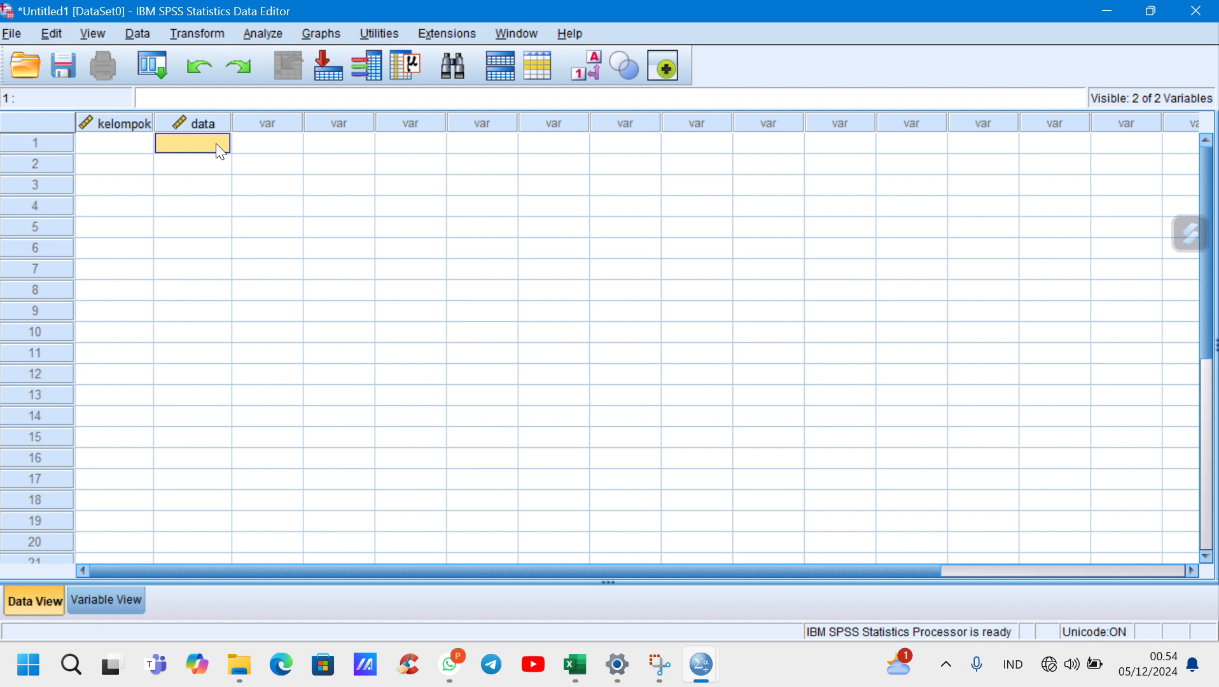
pyautogui.hotkey('ctrl', 'v')
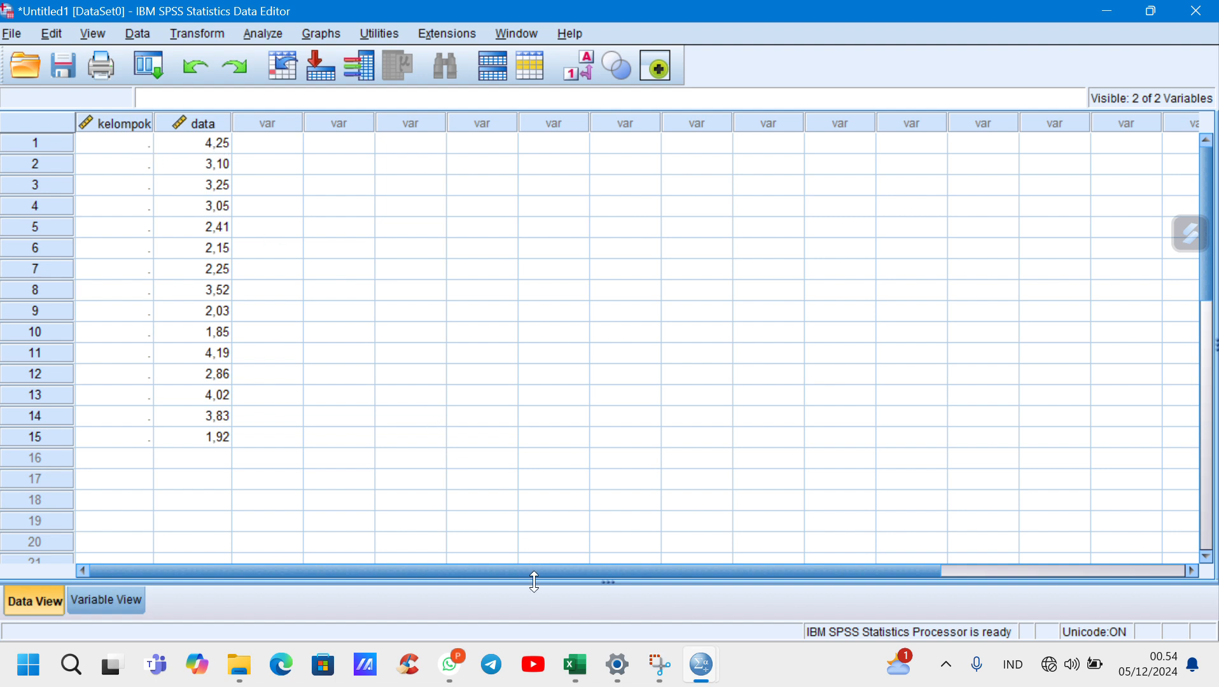
# Review the Kepdt Rmh Nelayan column in Excel's Kepdt_Data workbook, then return to the Untitled1 data editor in SPSS.
pyautogui.moveTo(616, 679)
pyautogui.moveTo(577, 675)
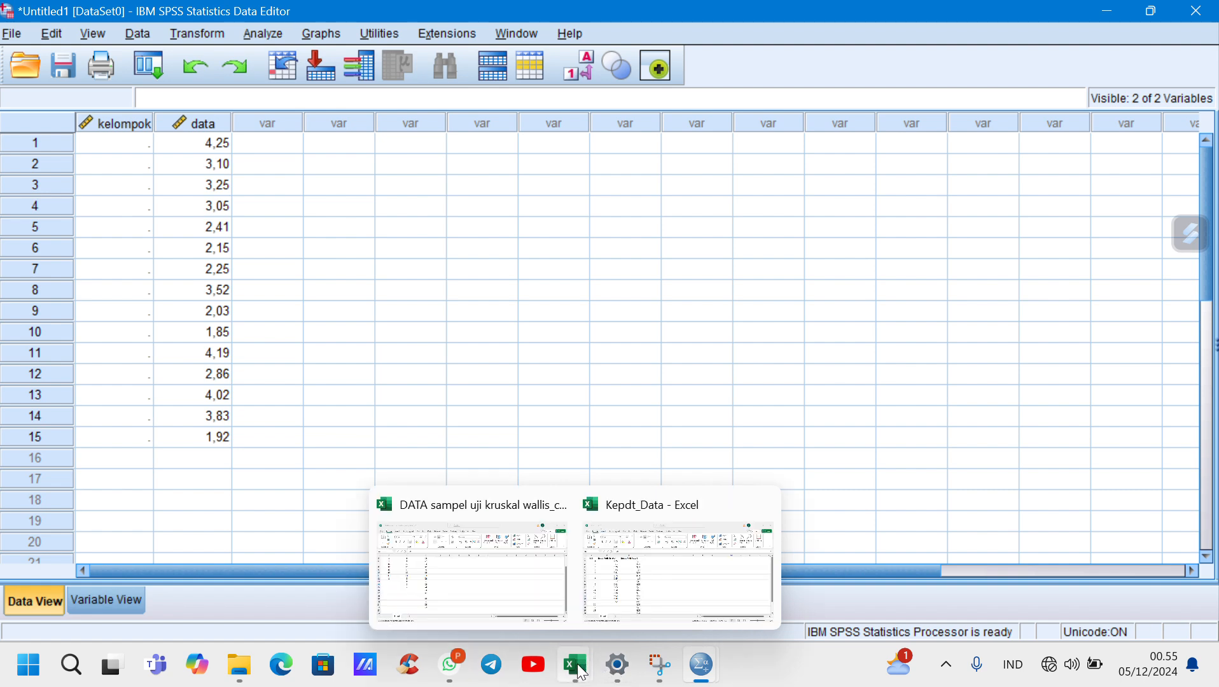
pyautogui.click(638, 603)
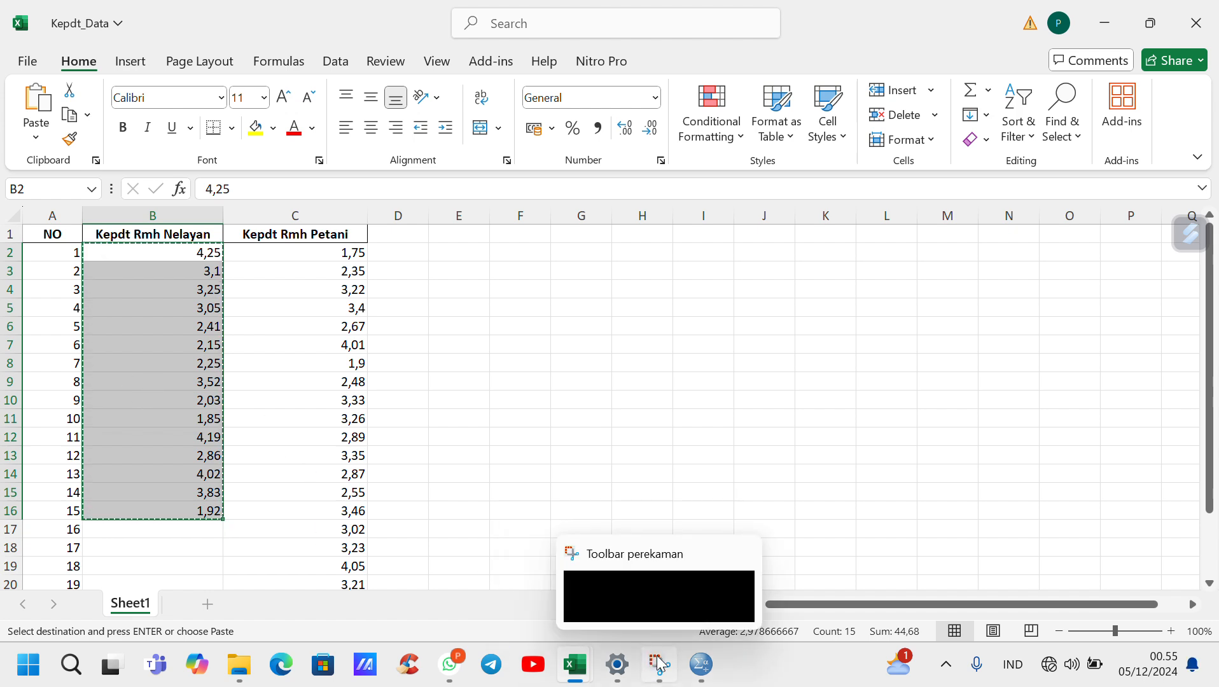
pyautogui.click(702, 668)
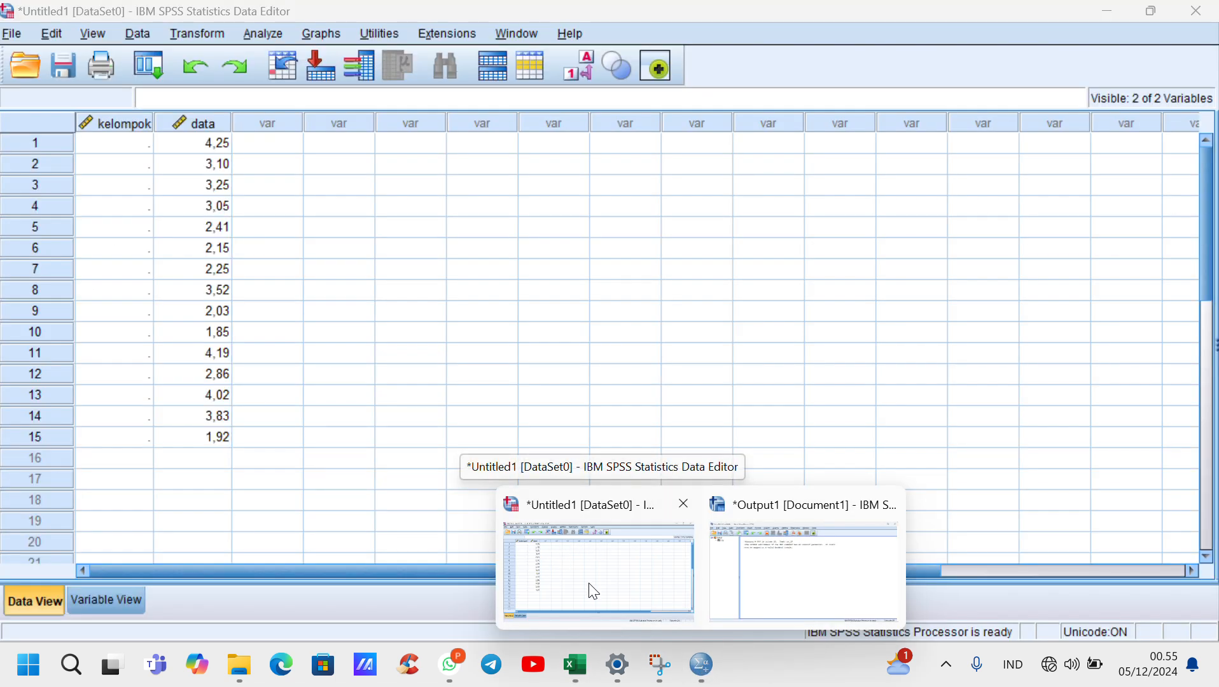
pyautogui.click(592, 591)
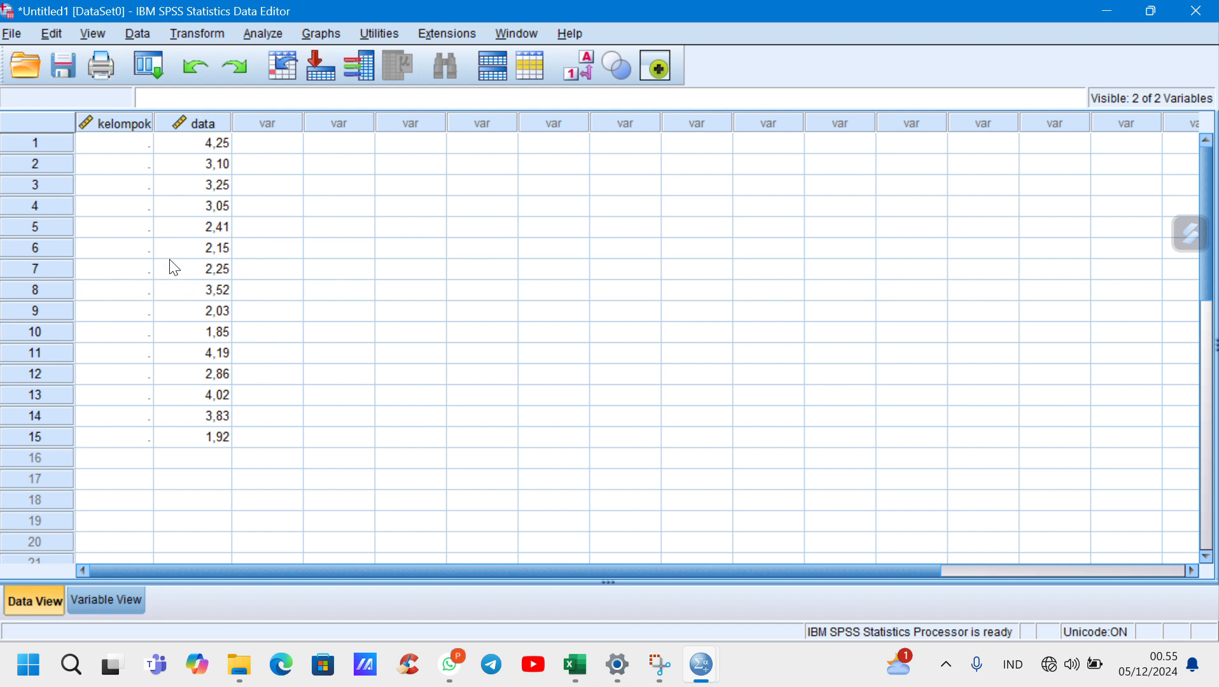
# Enter group code 1 for kelompok in row 1.
pyautogui.click(136, 145)
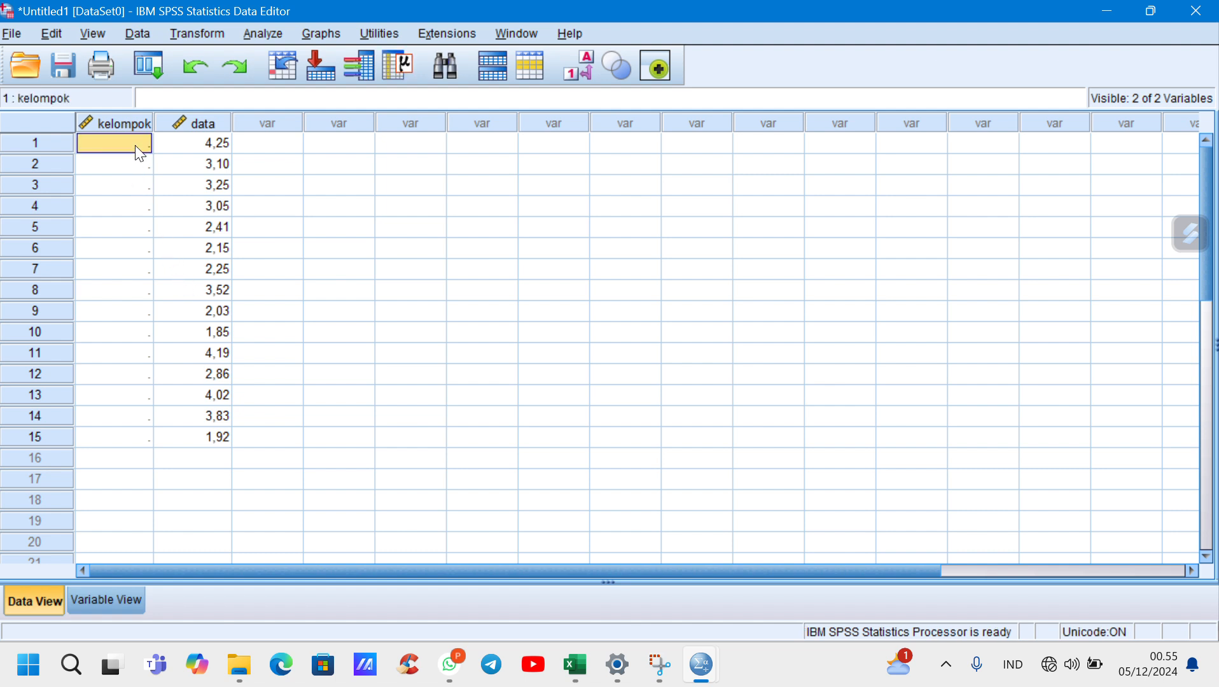
pyautogui.write('1')
pyautogui.press('Return')
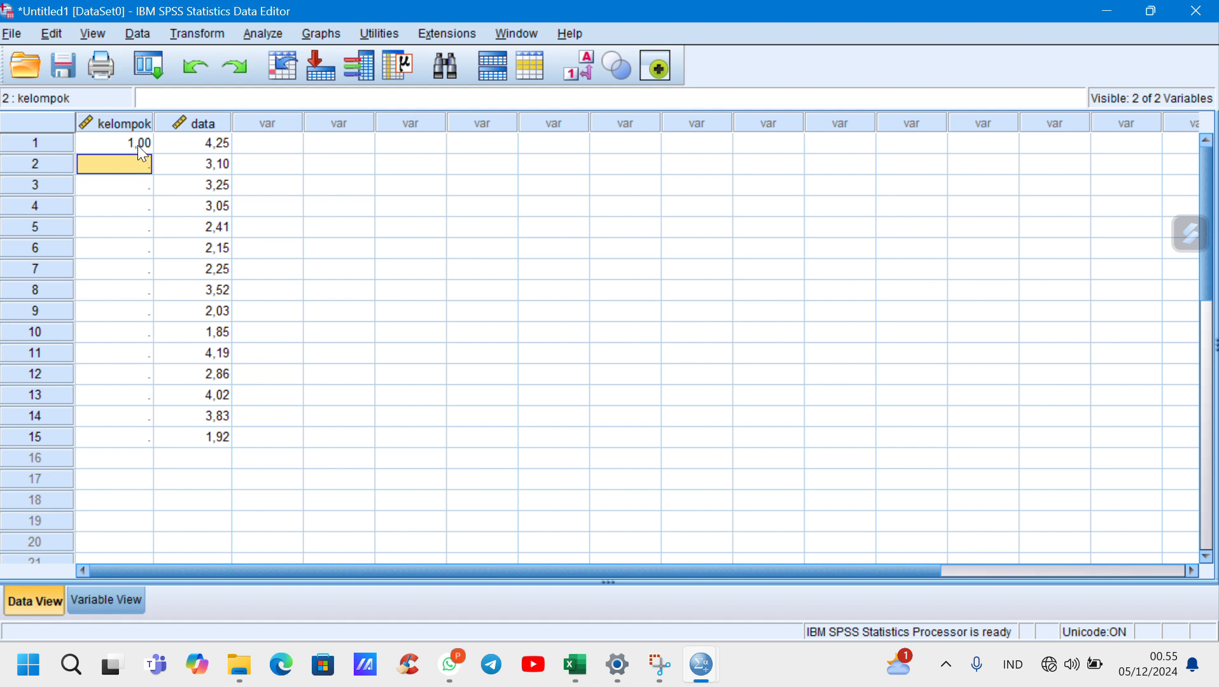
# In the Variable View, set the kelompok variable to 0 decimals and a Nominal measurement level.
pyautogui.click(109, 600)
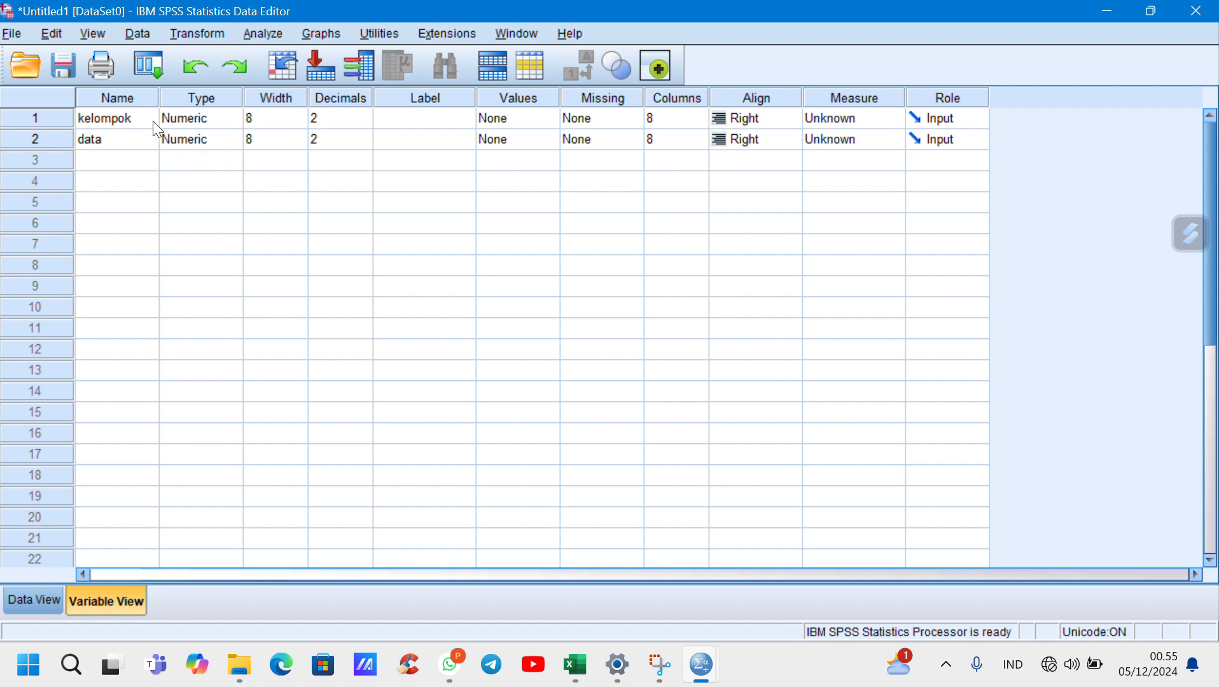
pyautogui.click(346, 118)
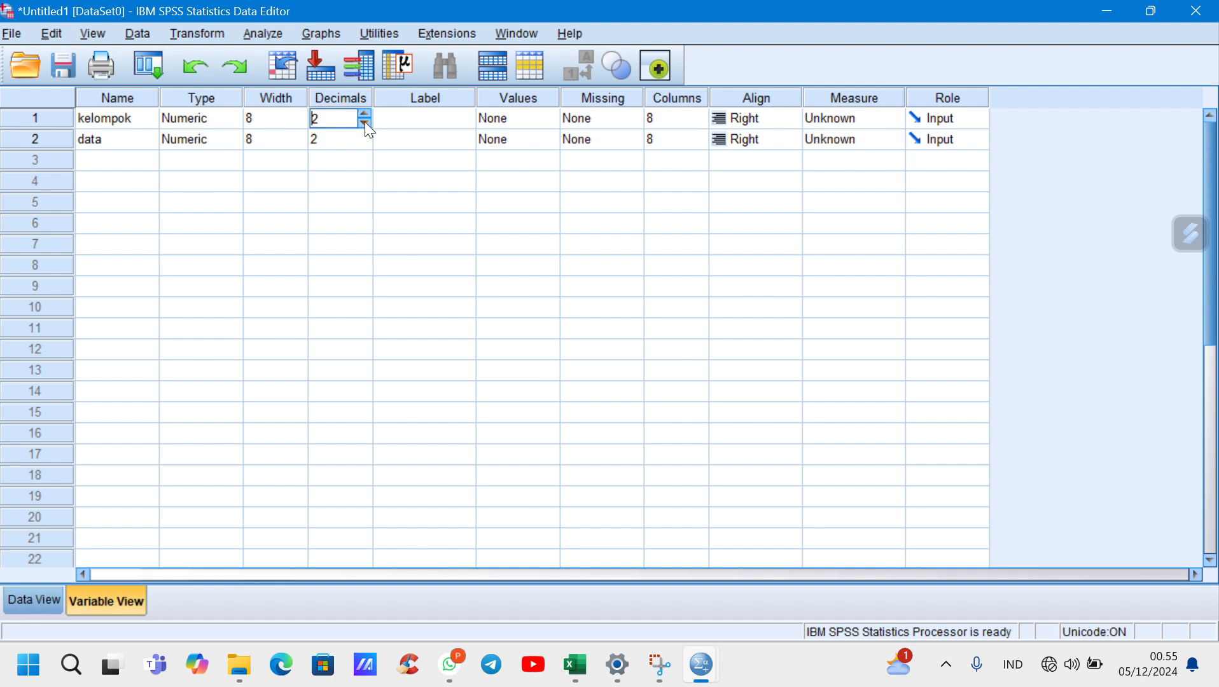
pyautogui.click(366, 124)
pyautogui.click(366, 123)
pyautogui.click(851, 120)
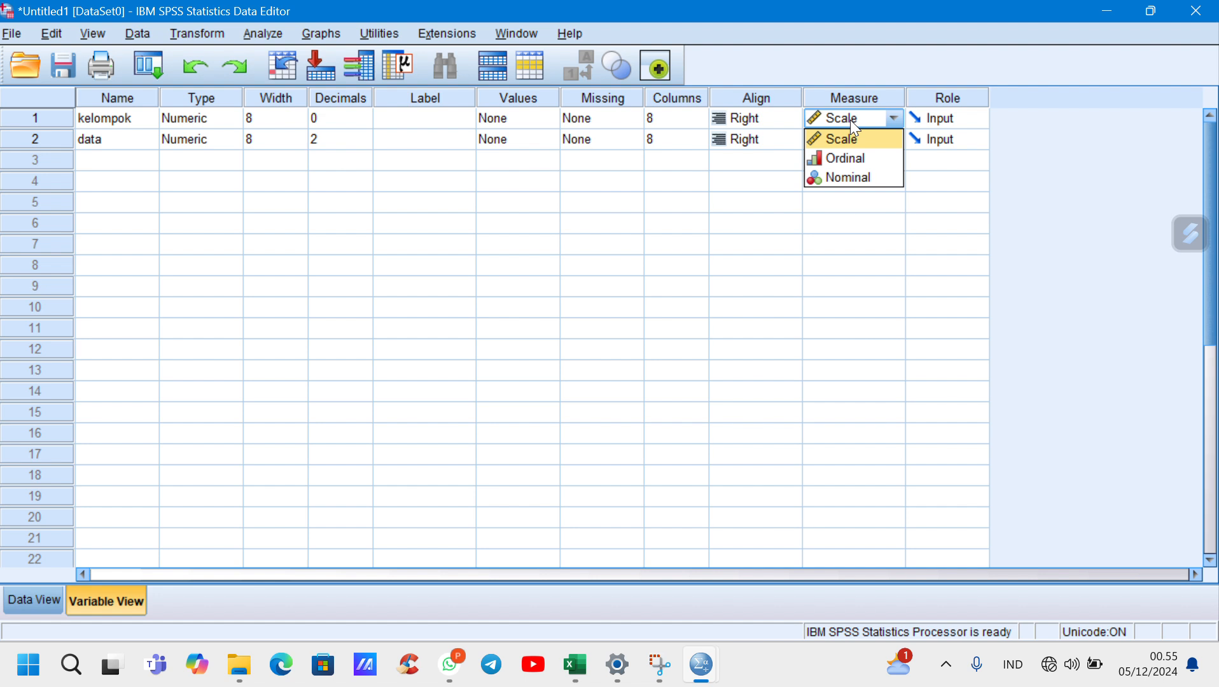
pyautogui.click(882, 177)
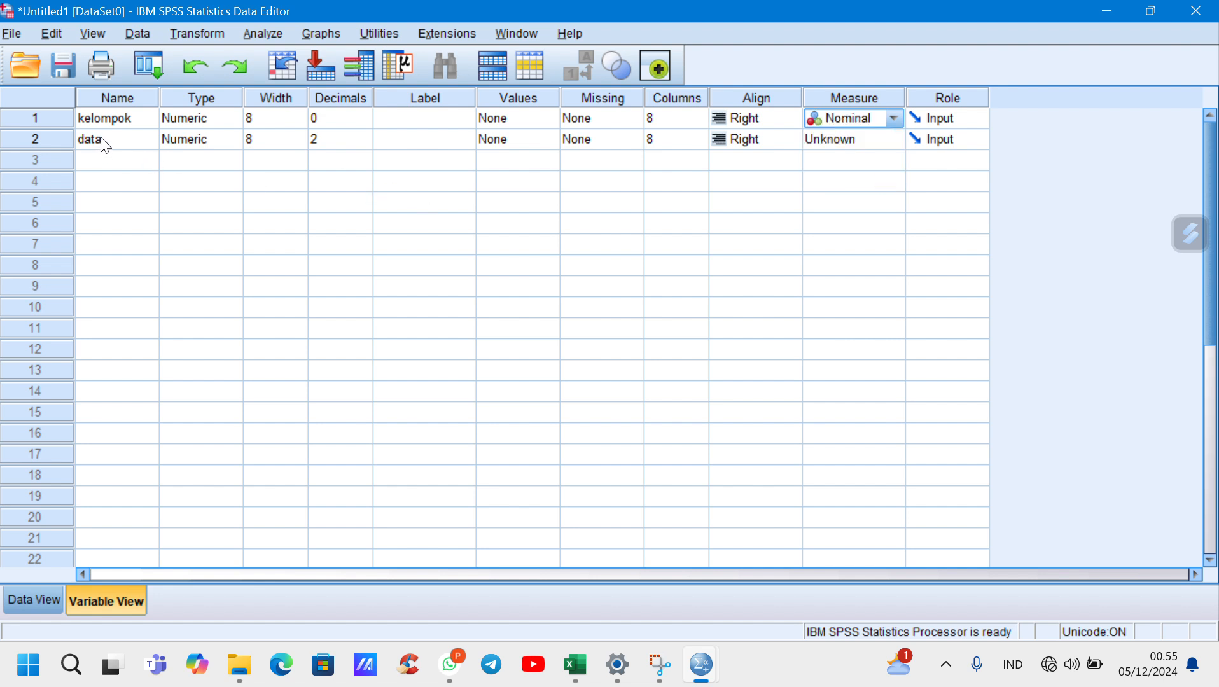
# Set the data variable's measurement level to Scale and return to the Data View.
pyautogui.click(860, 141)
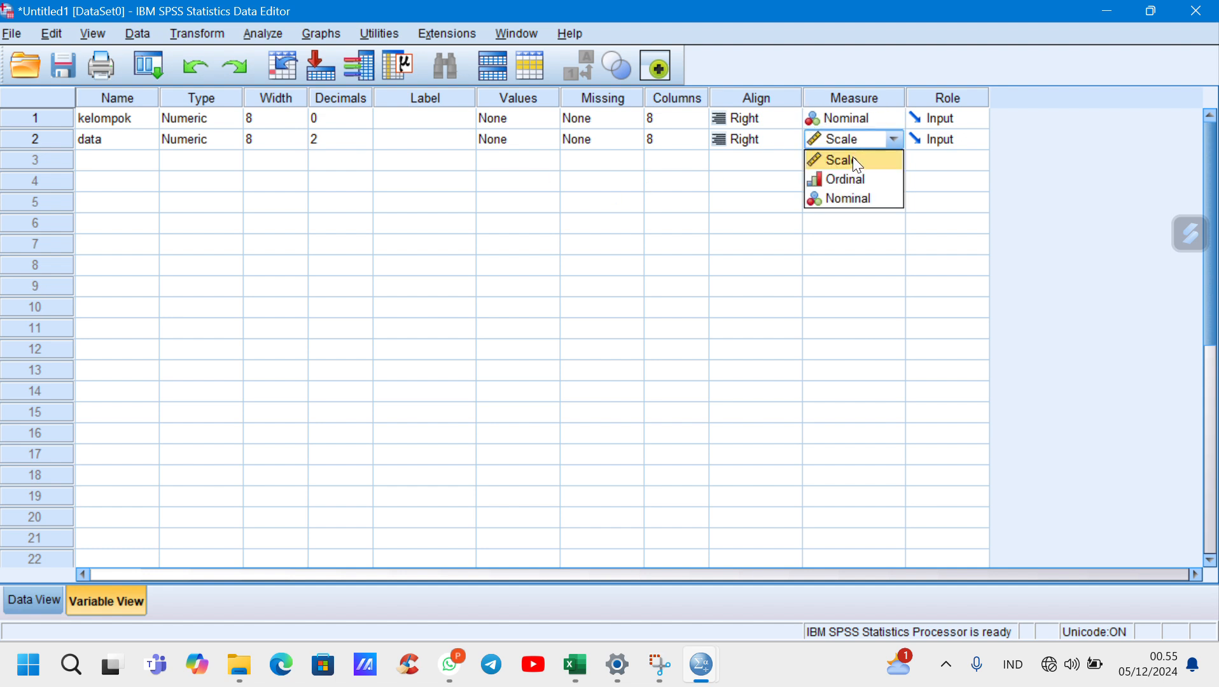
pyautogui.click(854, 160)
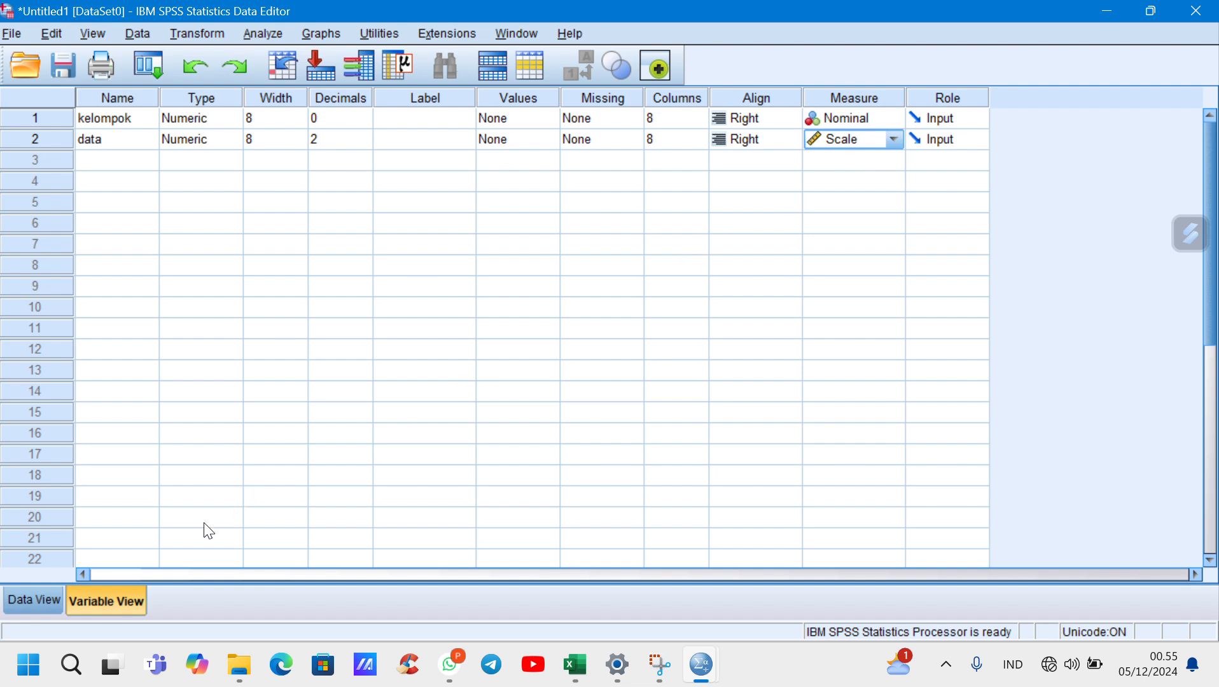
pyautogui.click(18, 601)
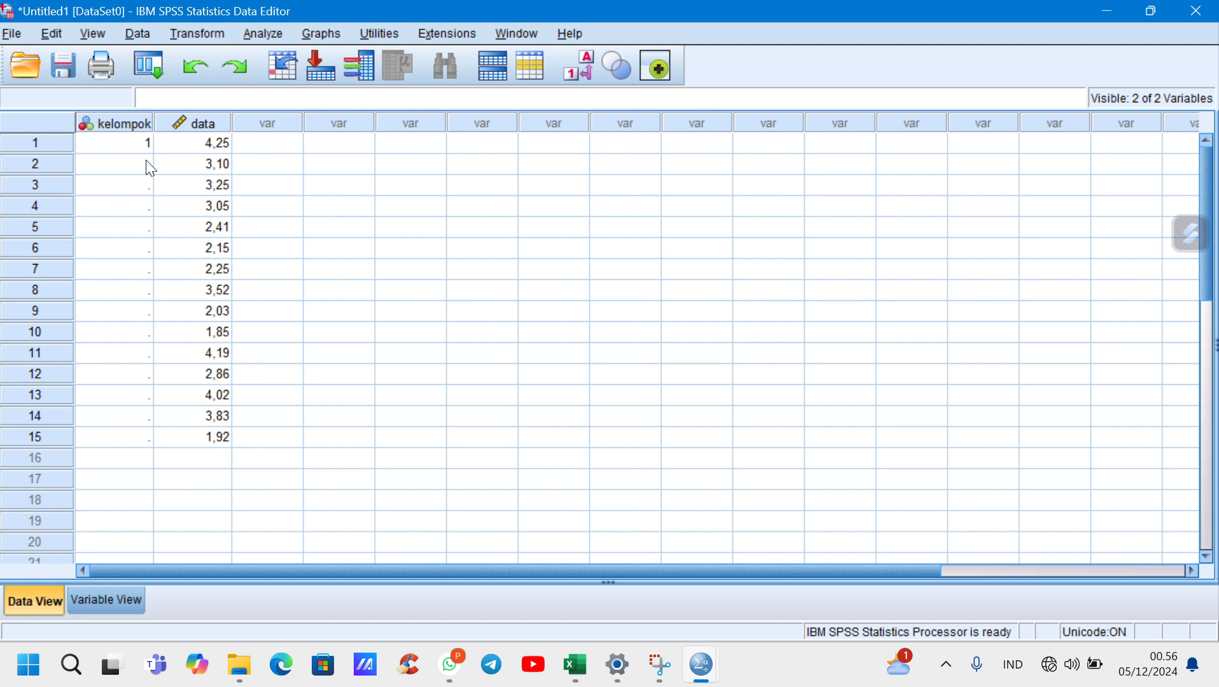
# Enter group code 1 for kelompok in rows 2 through 15.
pyautogui.click(106, 169)
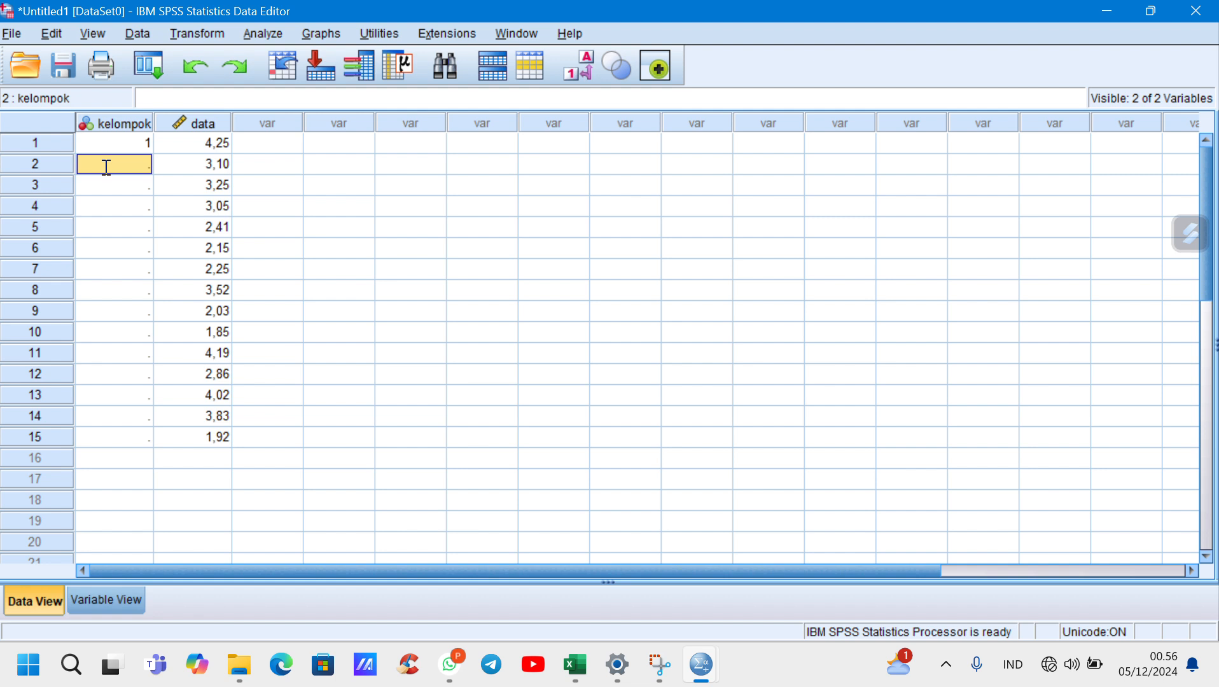
pyautogui.write('1')
pyautogui.press('Return')
pyautogui.write('1')
pyautogui.press('Return')
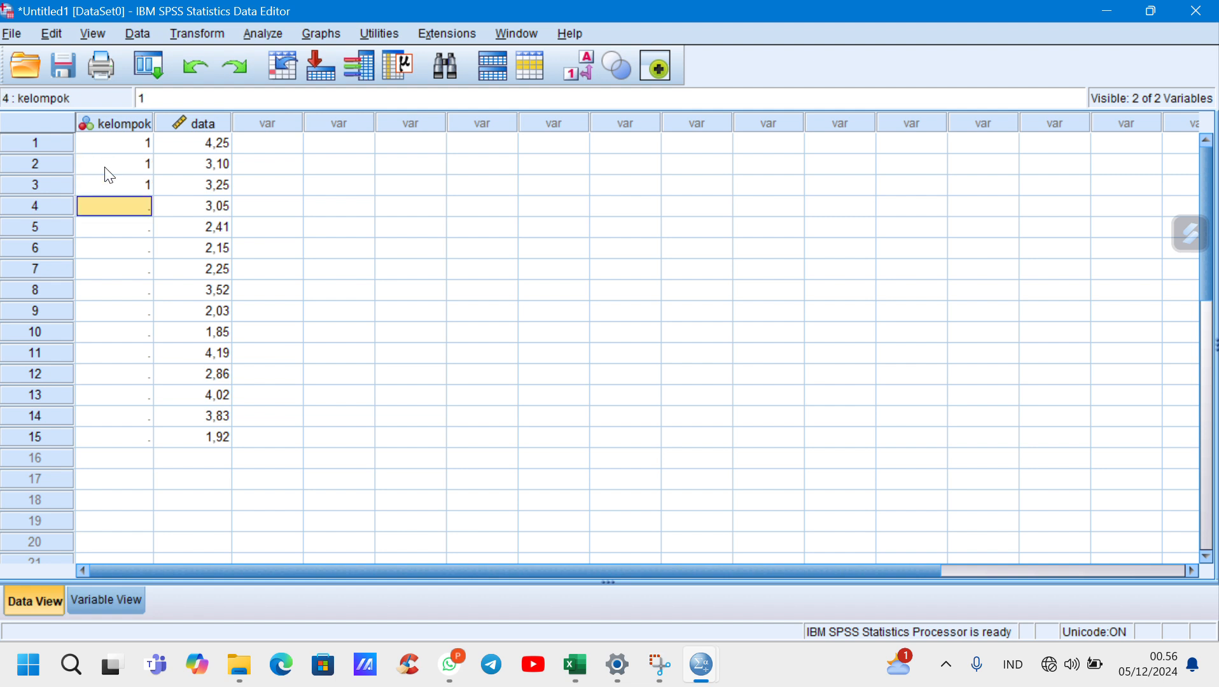
pyautogui.write('1')
pyautogui.press('Return')
pyautogui.write('1')
pyautogui.press('Return')
pyautogui.write('1')
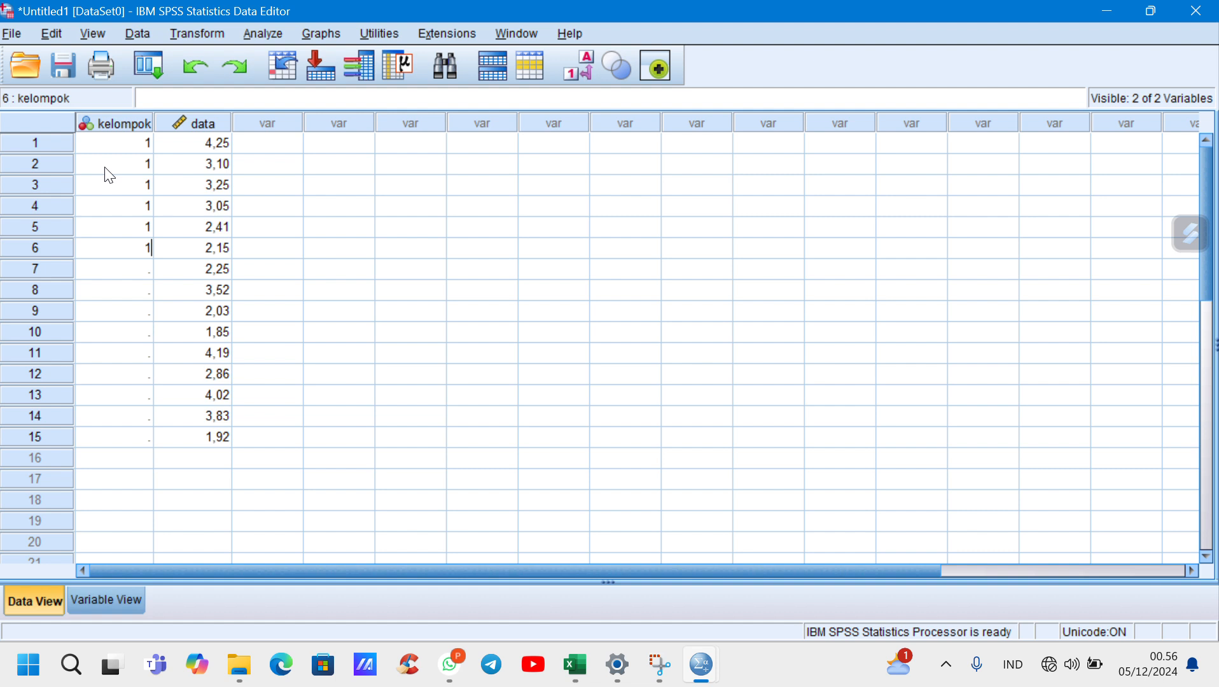
pyautogui.press('Return')
pyautogui.write('1')
pyautogui.press('Return')
pyautogui.write('1')
pyautogui.press('Return')
pyautogui.write('1')
pyautogui.press('Return')
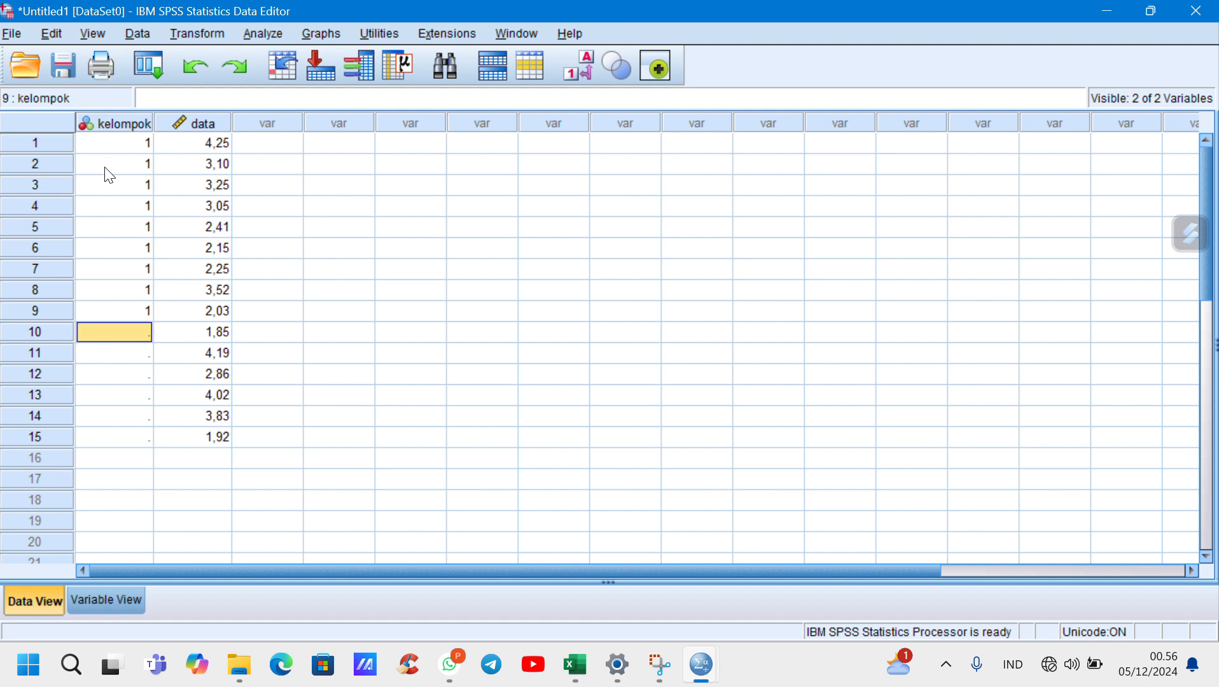
pyautogui.write('1')
pyautogui.press('Return')
pyautogui.write('1')
pyautogui.press('Return')
pyautogui.write('1')
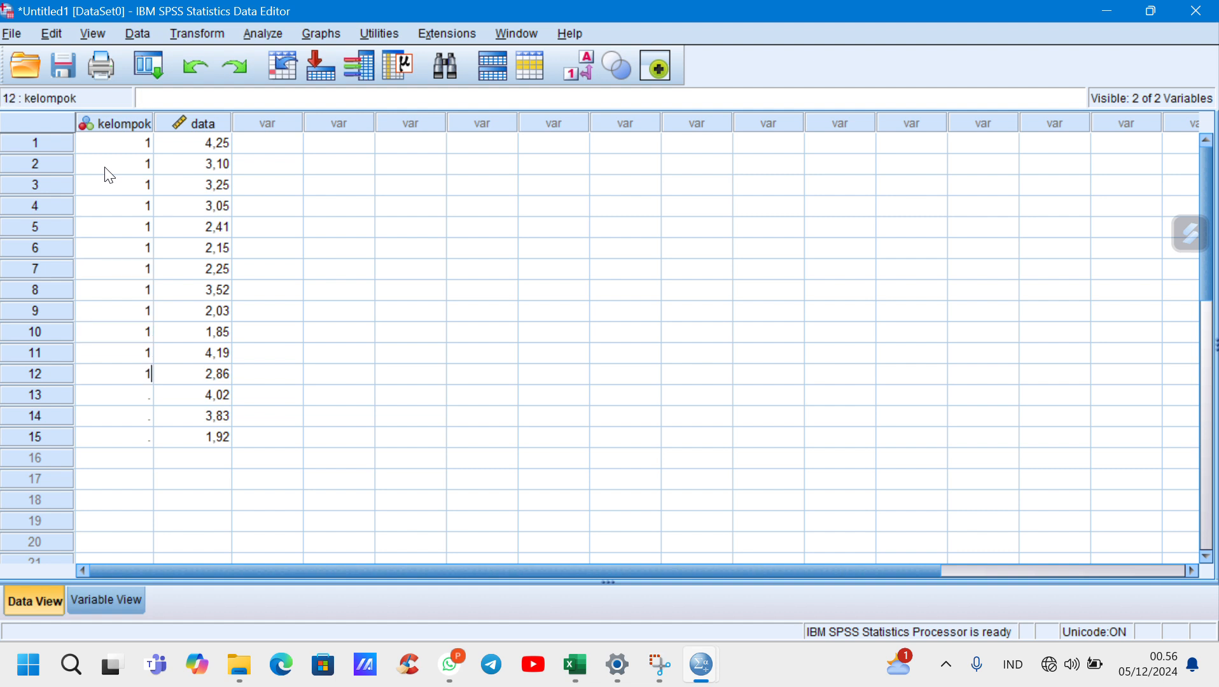
pyautogui.press('Return')
pyautogui.write('1')
pyautogui.press('Return')
pyautogui.write('1')
# Switch to the Kepdt_Data workbook in Excel and clear the copy selection around the Kepdt Rmh Nelayan values.
pyautogui.moveTo(576, 665)
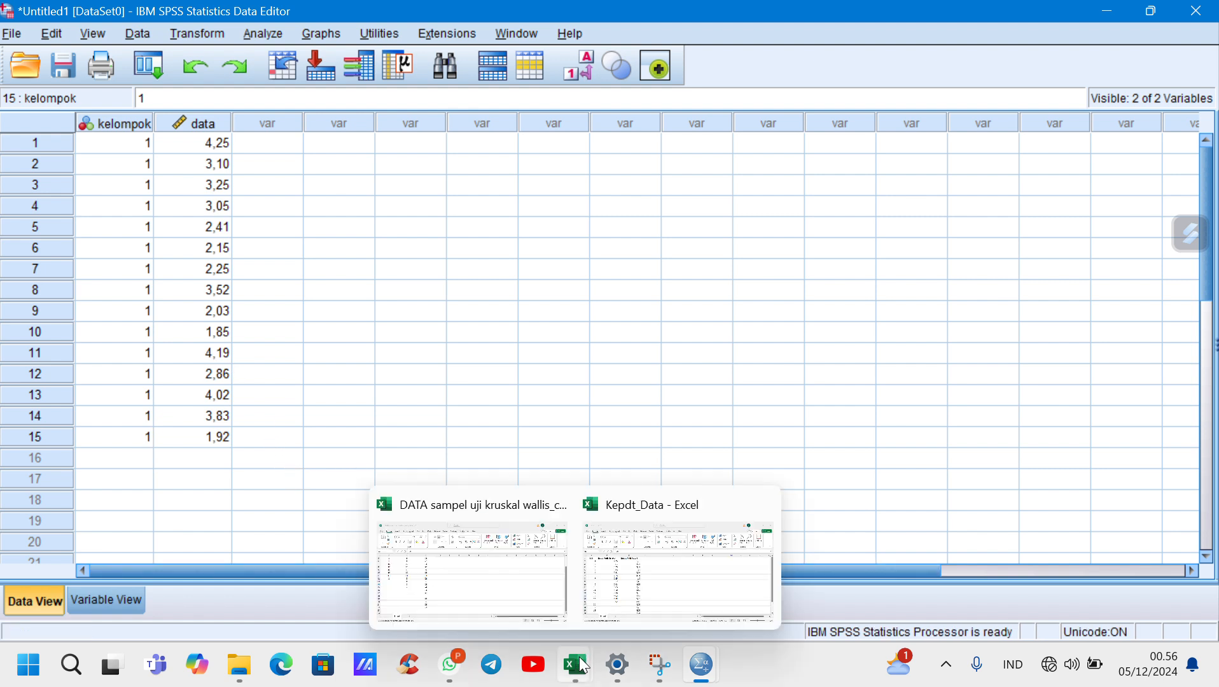
pyautogui.click(646, 607)
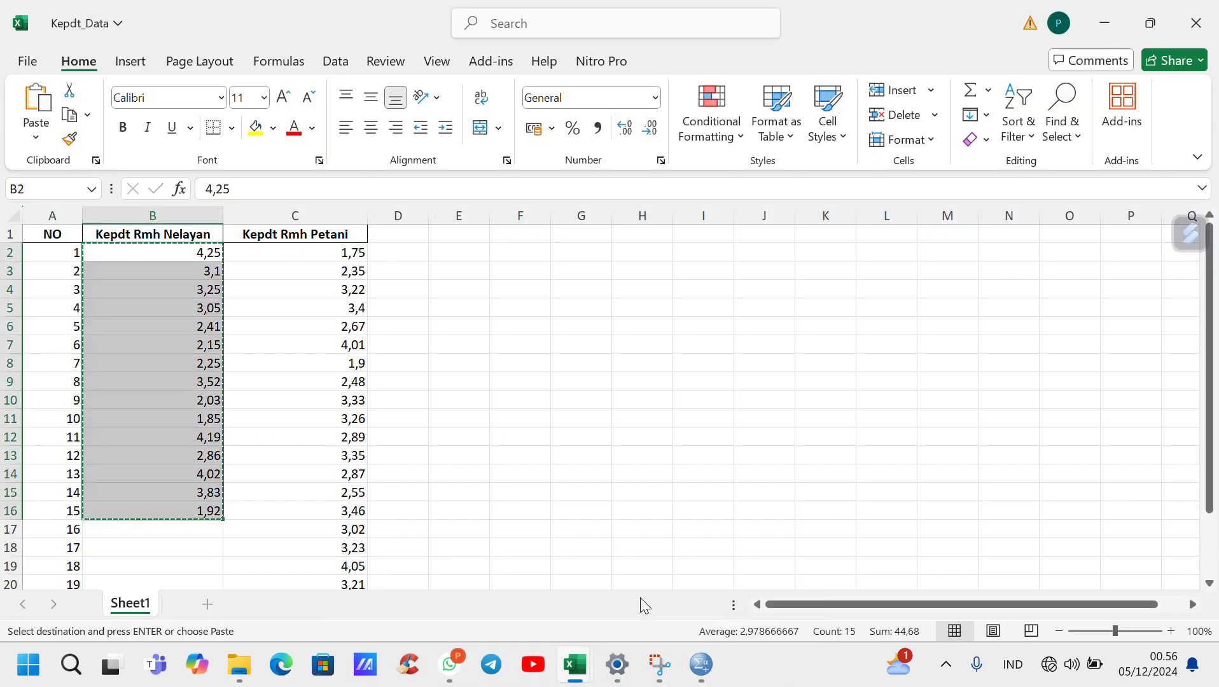
pyautogui.click(532, 467)
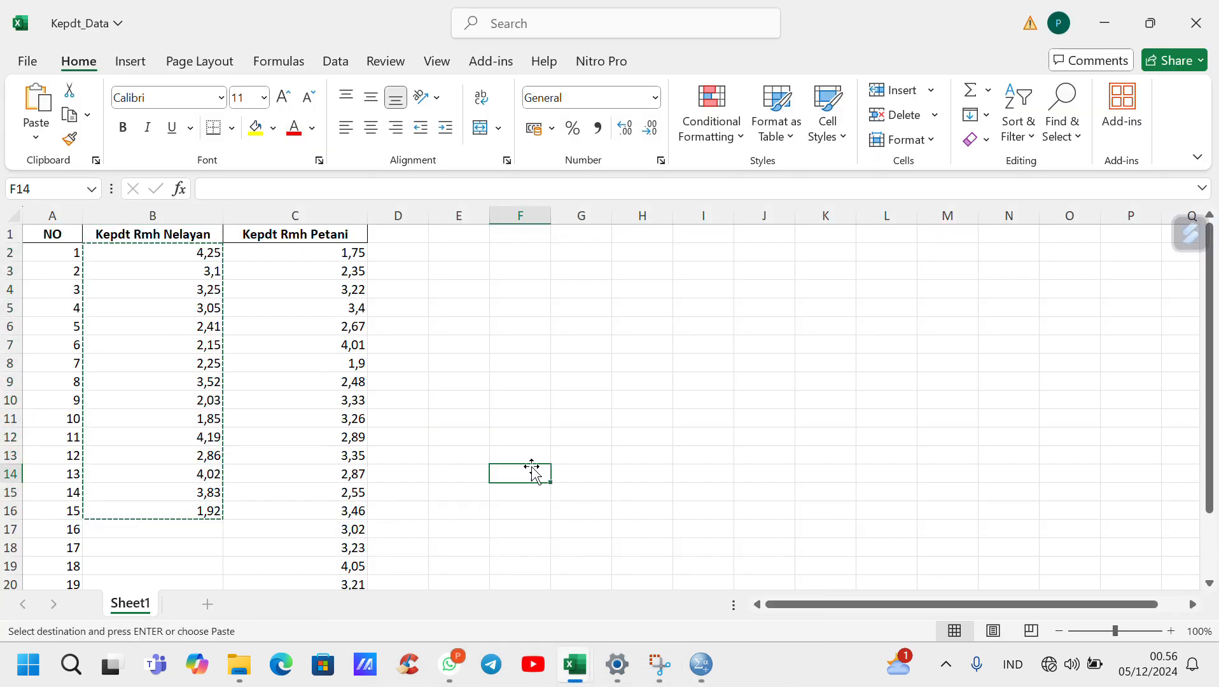
pyautogui.doubleClick(553, 395)
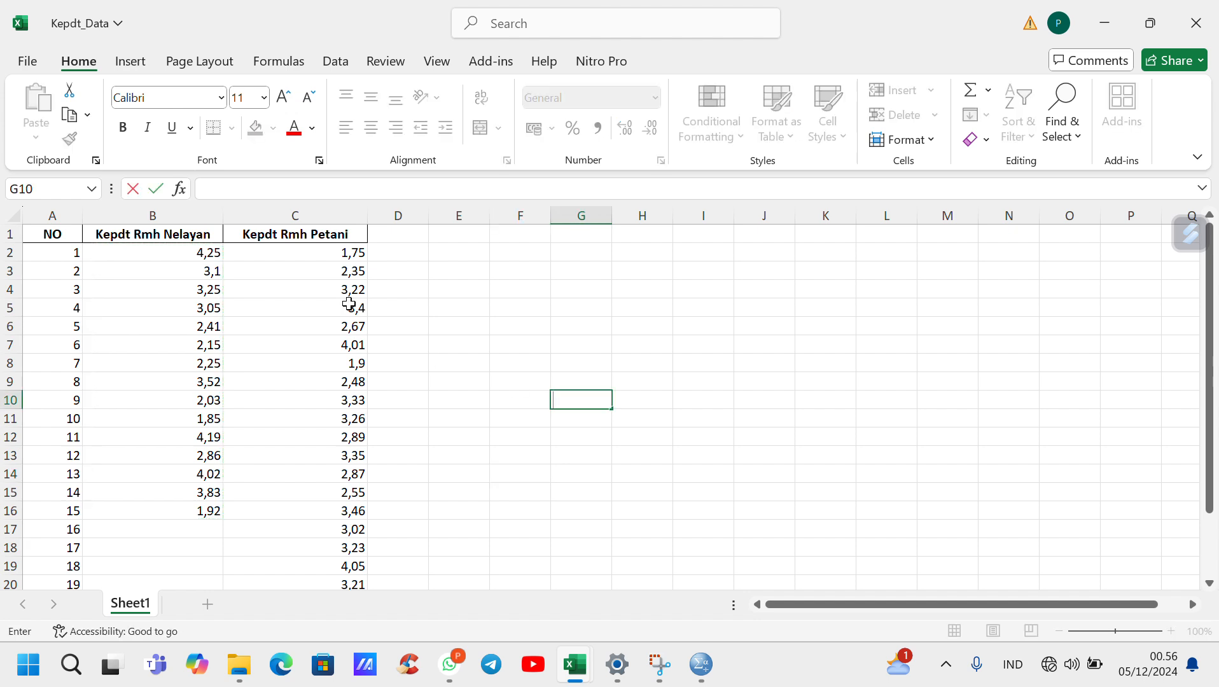
pyautogui.click(310, 259)
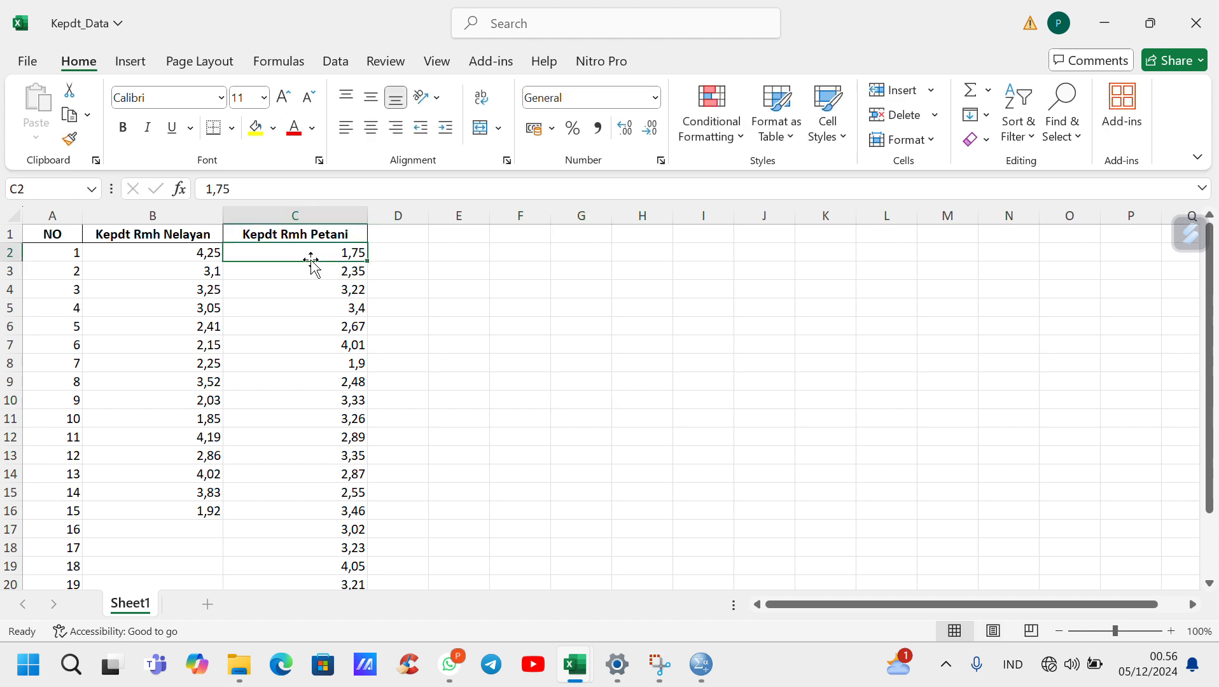
pyautogui.moveTo(311, 259); pyautogui.dragTo(322, 350)
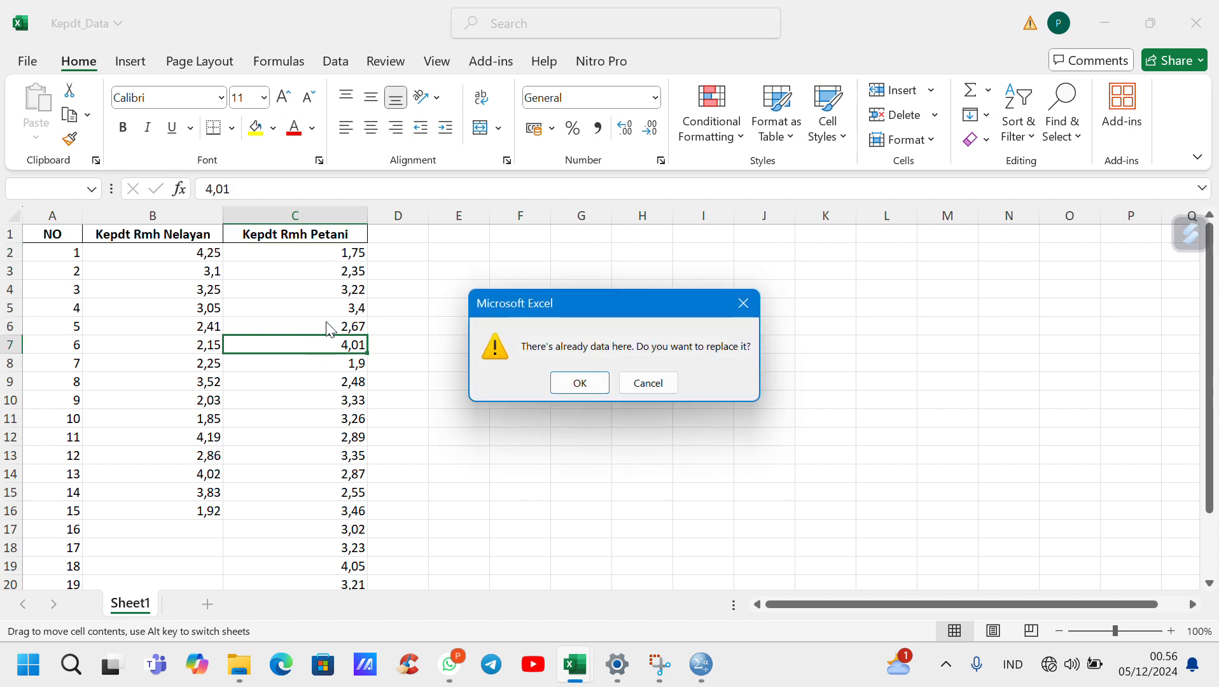
pyautogui.click(743, 303)
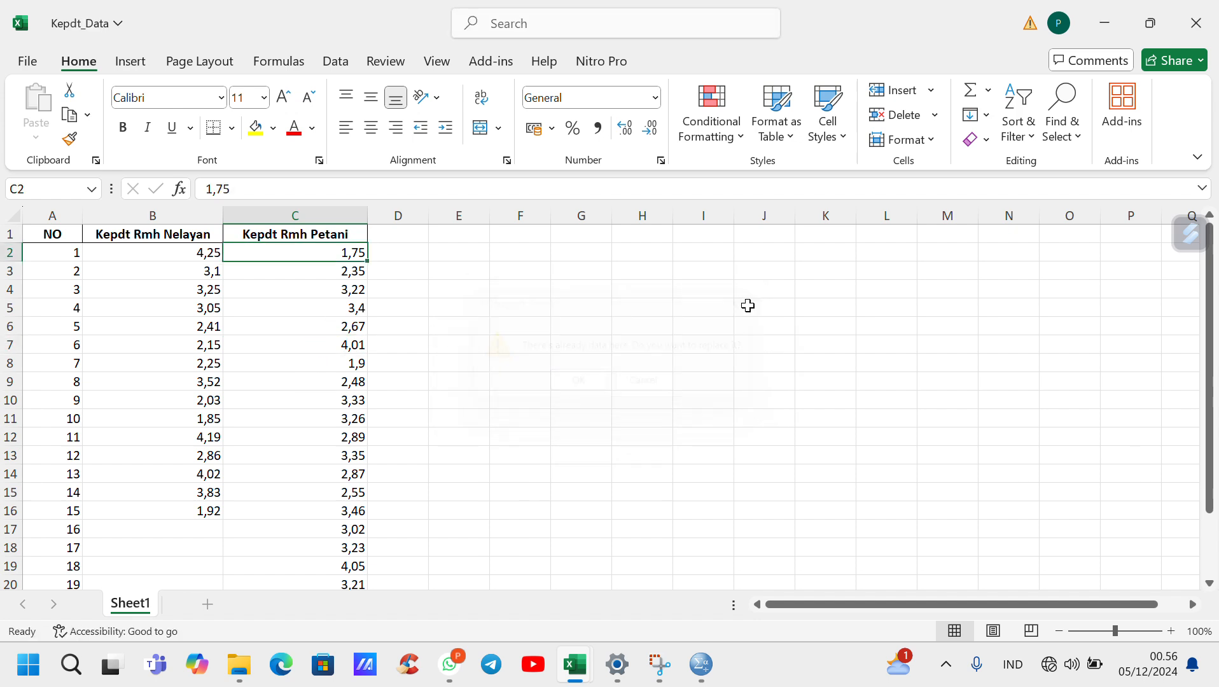
pyautogui.doubleClick(279, 254)
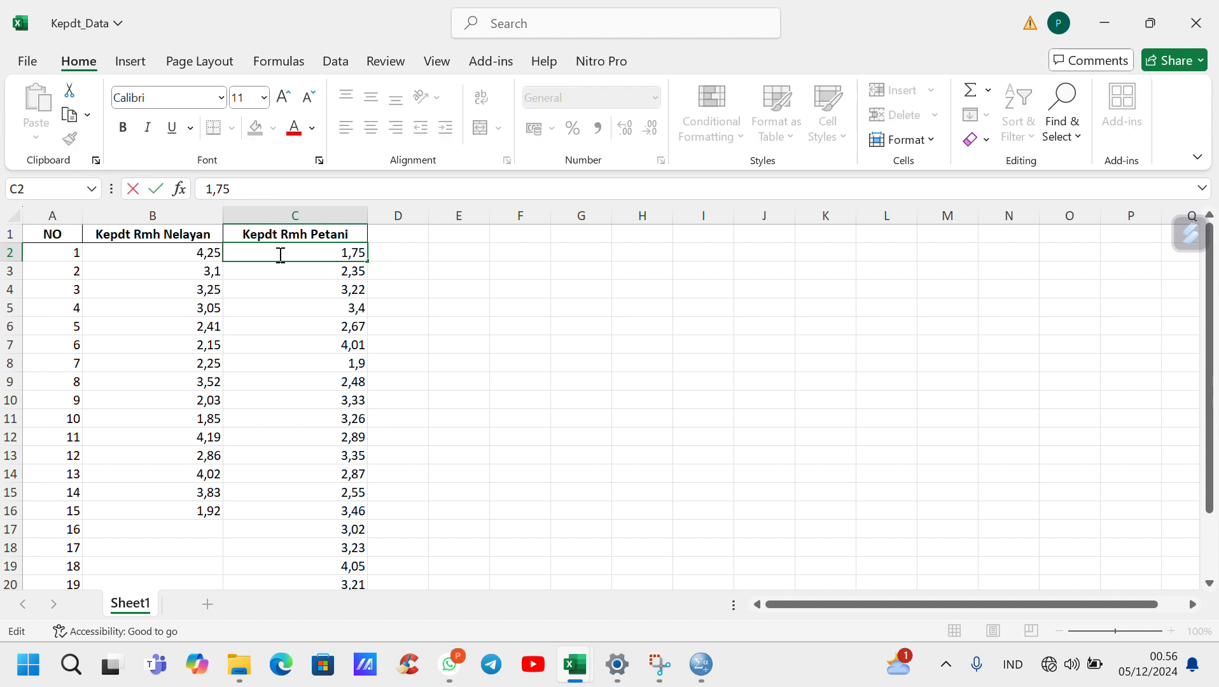
pyautogui.click(351, 283)
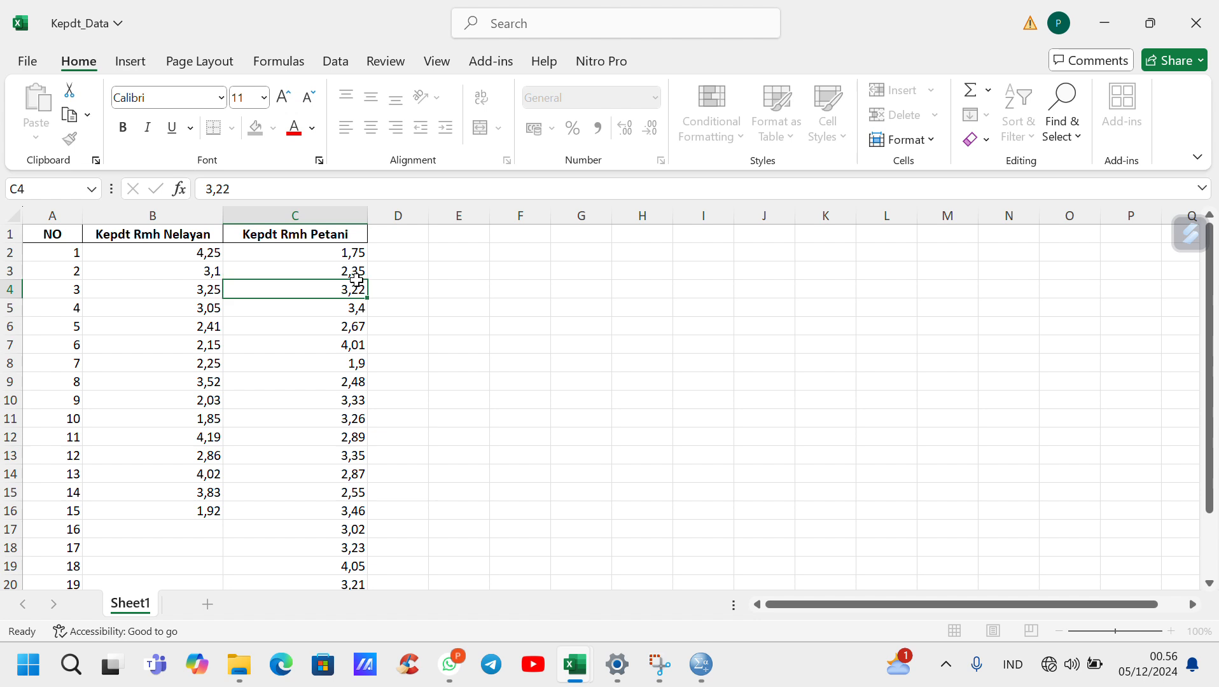
# Copy the Kepdt Rmh Petani values in C2:C23.
pyautogui.click(285, 251)
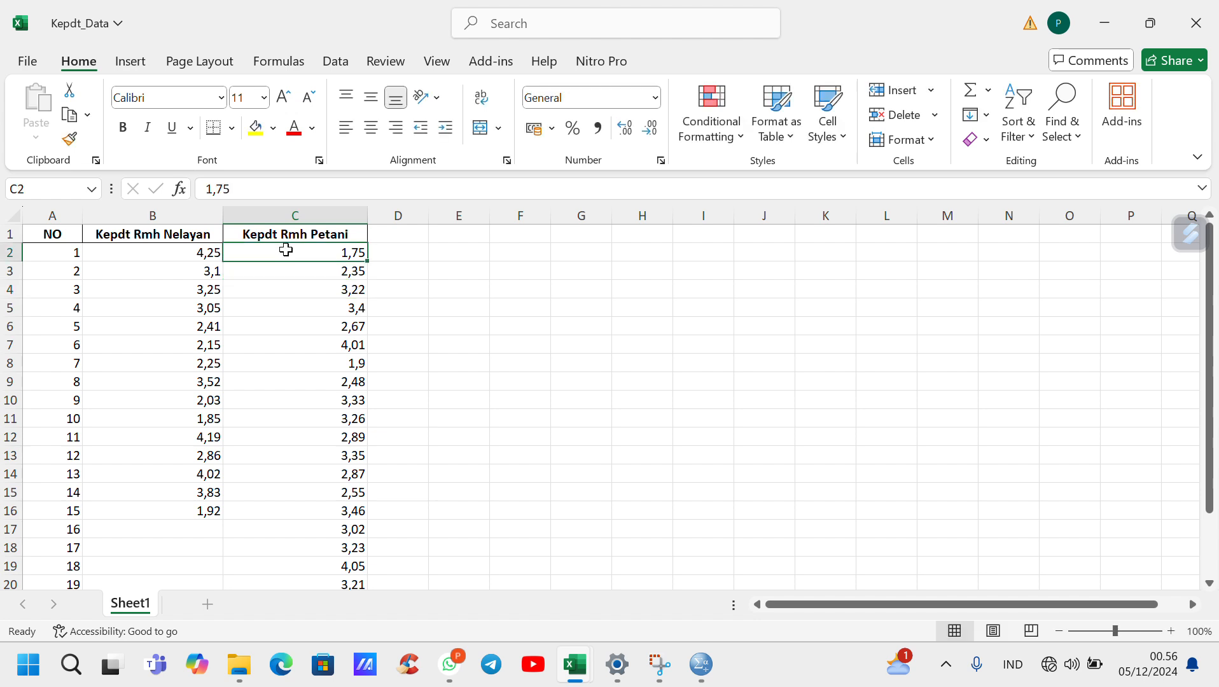
pyautogui.moveTo(286, 250); pyautogui.dragTo(312, 546)
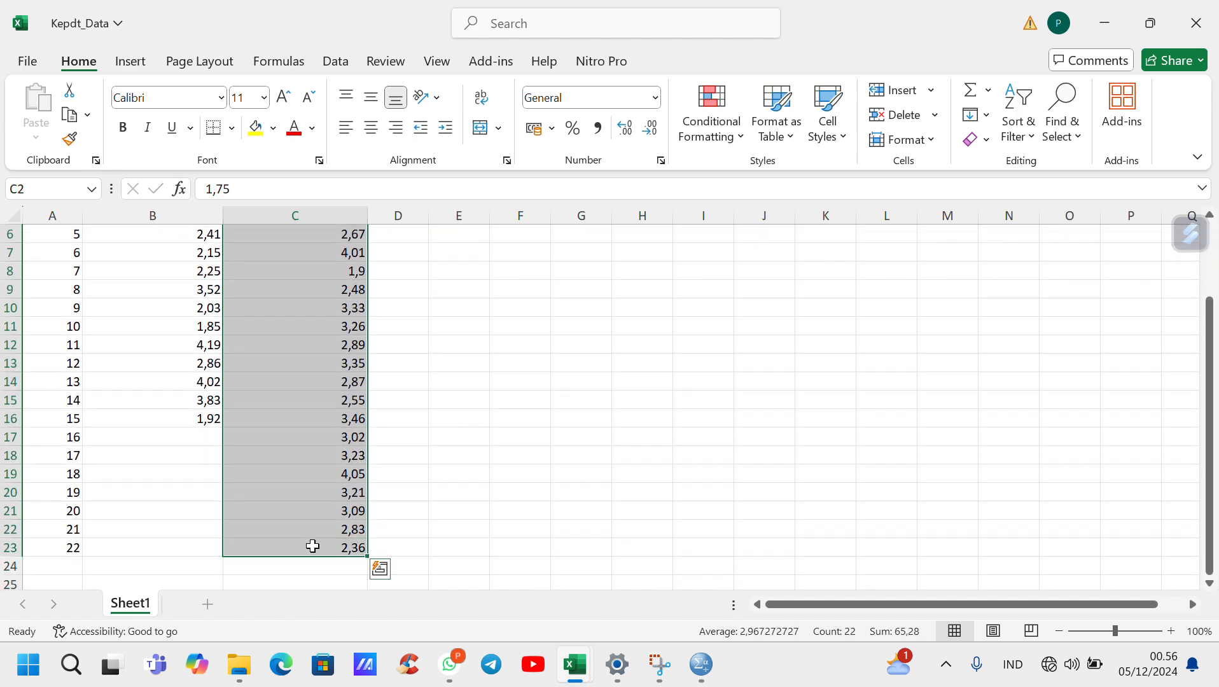
pyautogui.hotkey('ctrl', 'c')
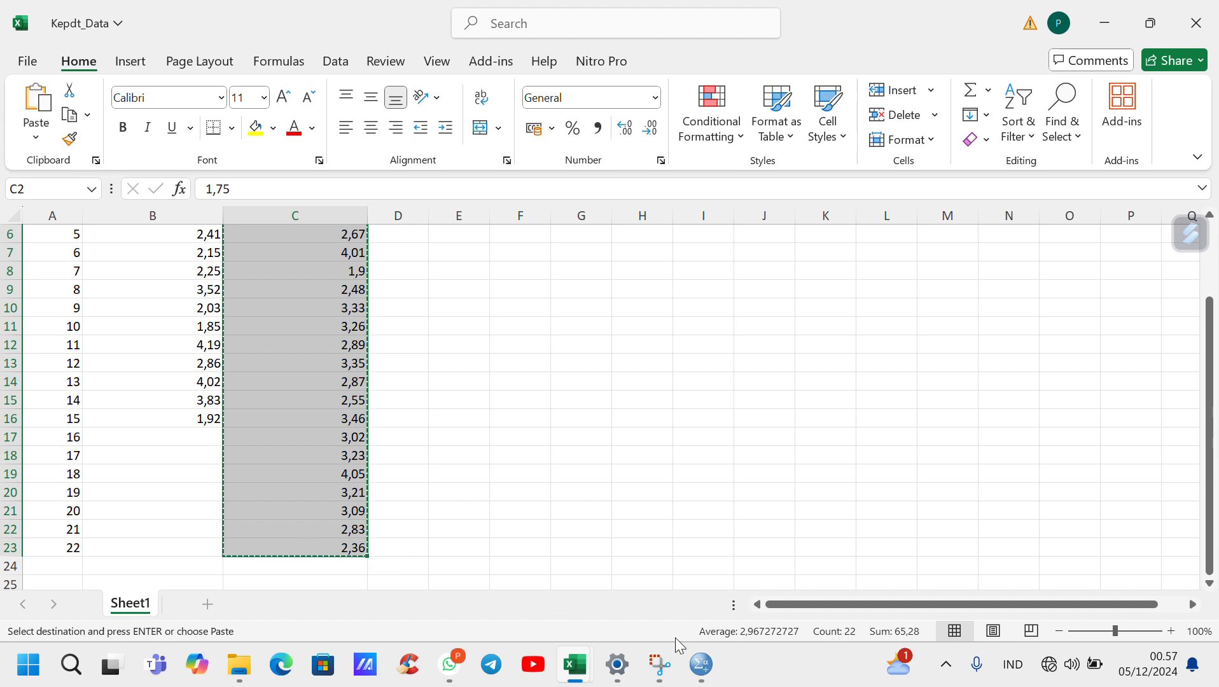
# Switch to the SPSS Data Editor and paste the copied Kepdt Rmh Petani values into the data column starting at row 16.
pyautogui.moveTo(702, 656)
pyautogui.click(624, 575)
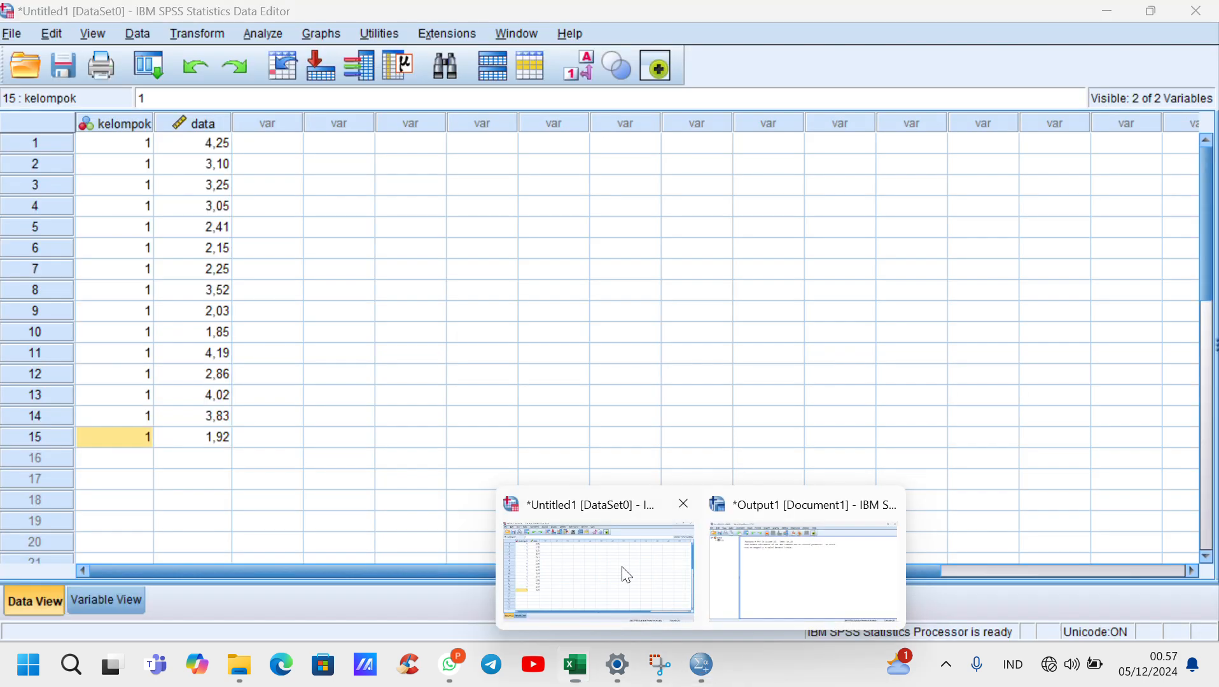
pyautogui.click(217, 461)
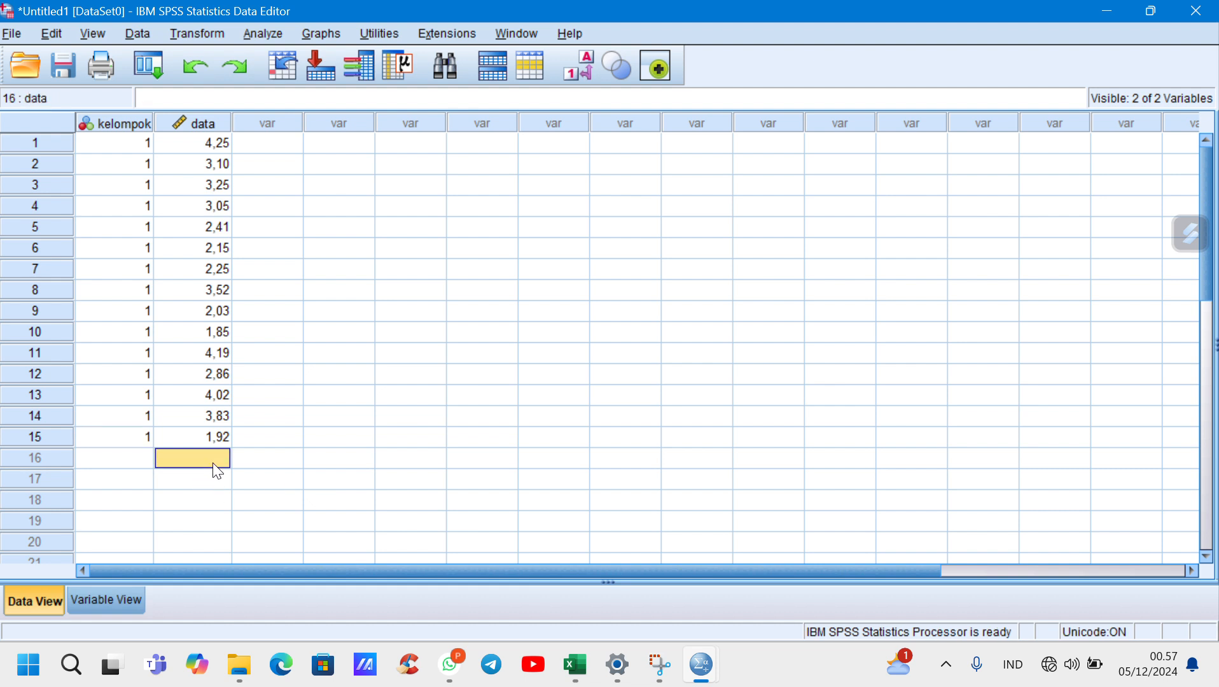
pyautogui.hotkey('ctrl', 'v')
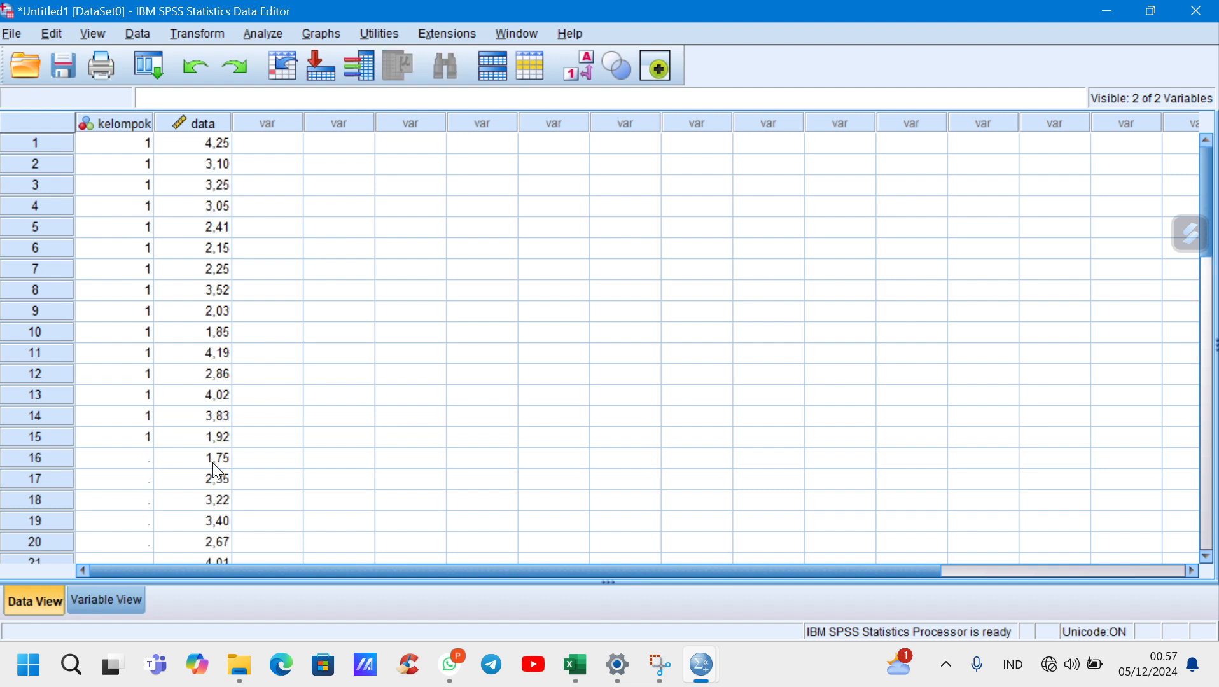
# Enter group code 2 for kelompok in rows 16 through 37.
pyautogui.click(149, 468)
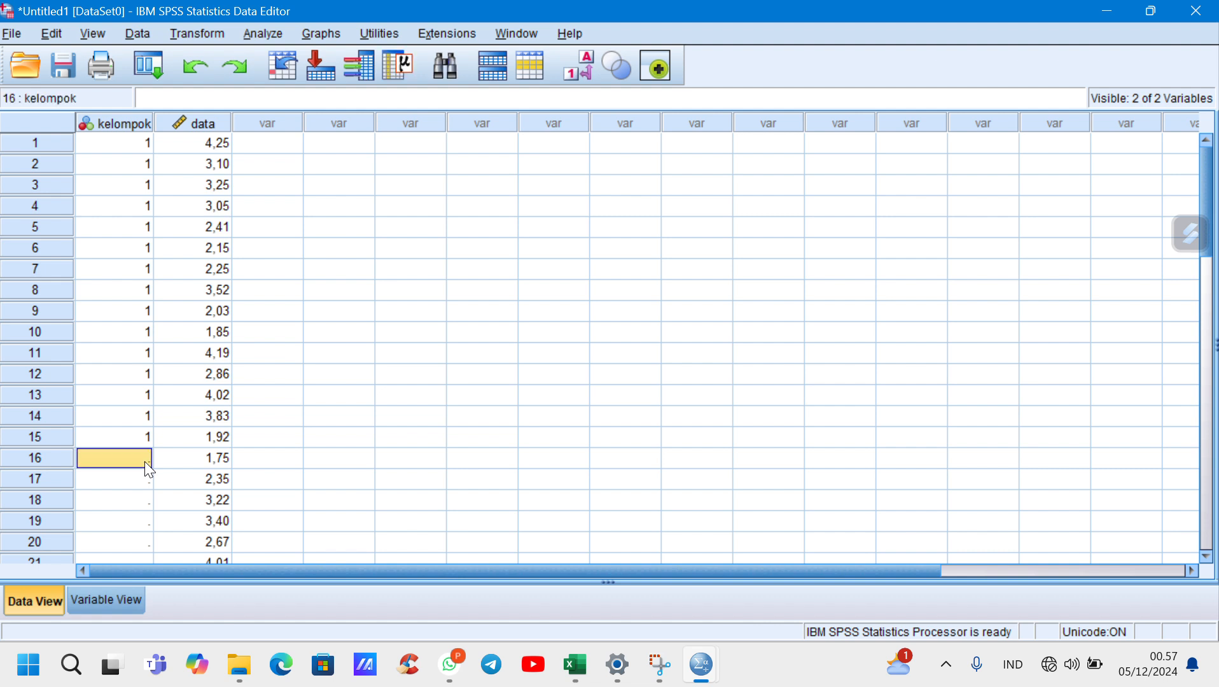
pyautogui.write('2')
pyautogui.press('Return')
pyautogui.write('2')
pyautogui.press('Return')
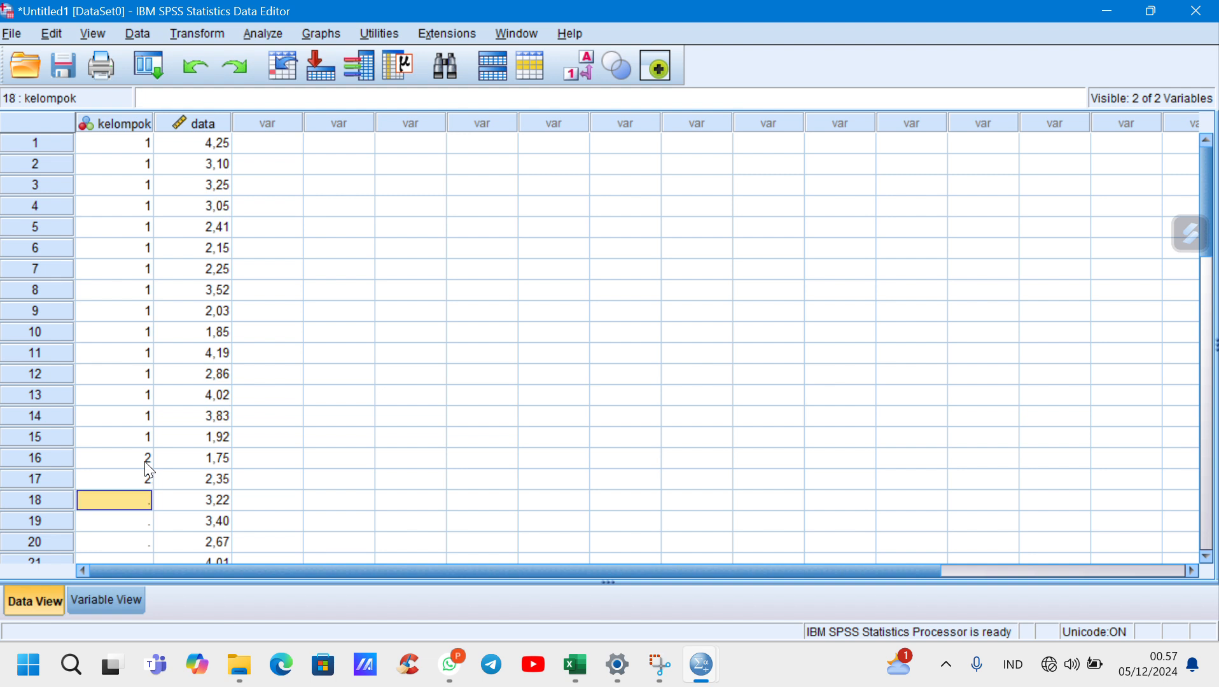
pyautogui.write('2')
pyautogui.press('Return')
pyautogui.write('2')
pyautogui.press('Return')
pyautogui.write('2')
pyautogui.press('Return')
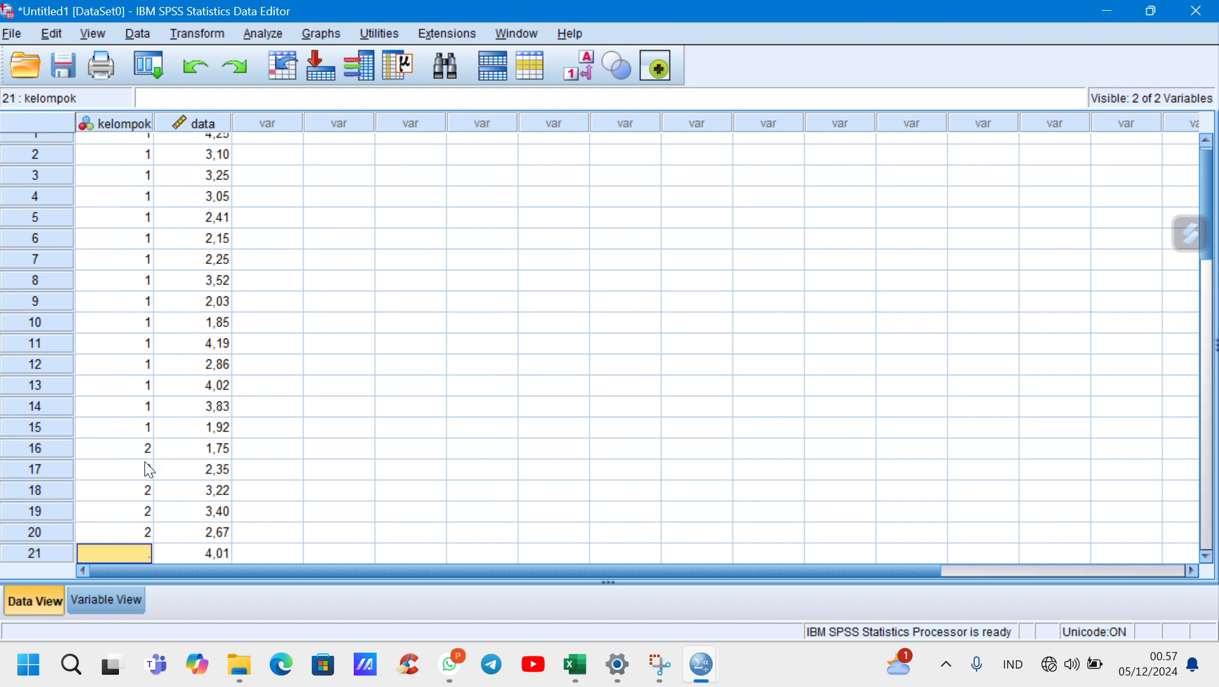
pyautogui.write('2')
pyautogui.press('Return')
pyautogui.write('2')
pyautogui.press('Return')
pyautogui.write('2')
pyautogui.press('Return')
pyautogui.write('2')
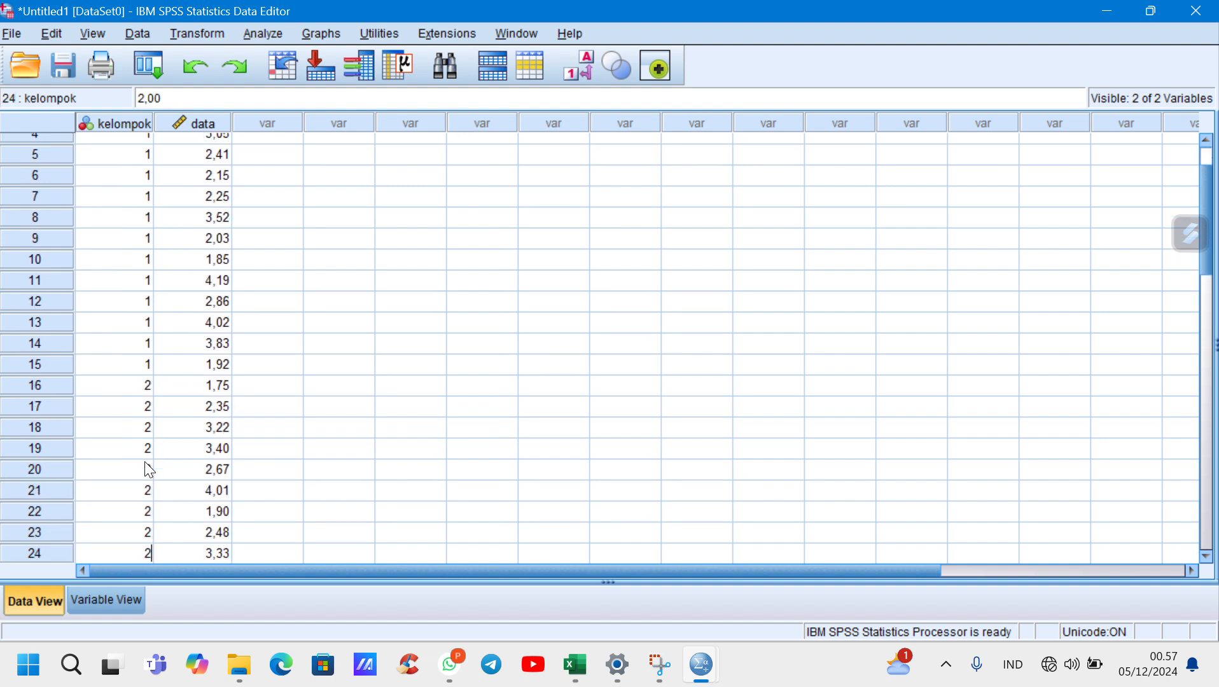
pyautogui.press('Return')
pyautogui.write('2')
pyautogui.press('Return')
pyautogui.write('2')
pyautogui.press('Return')
pyautogui.write('2')
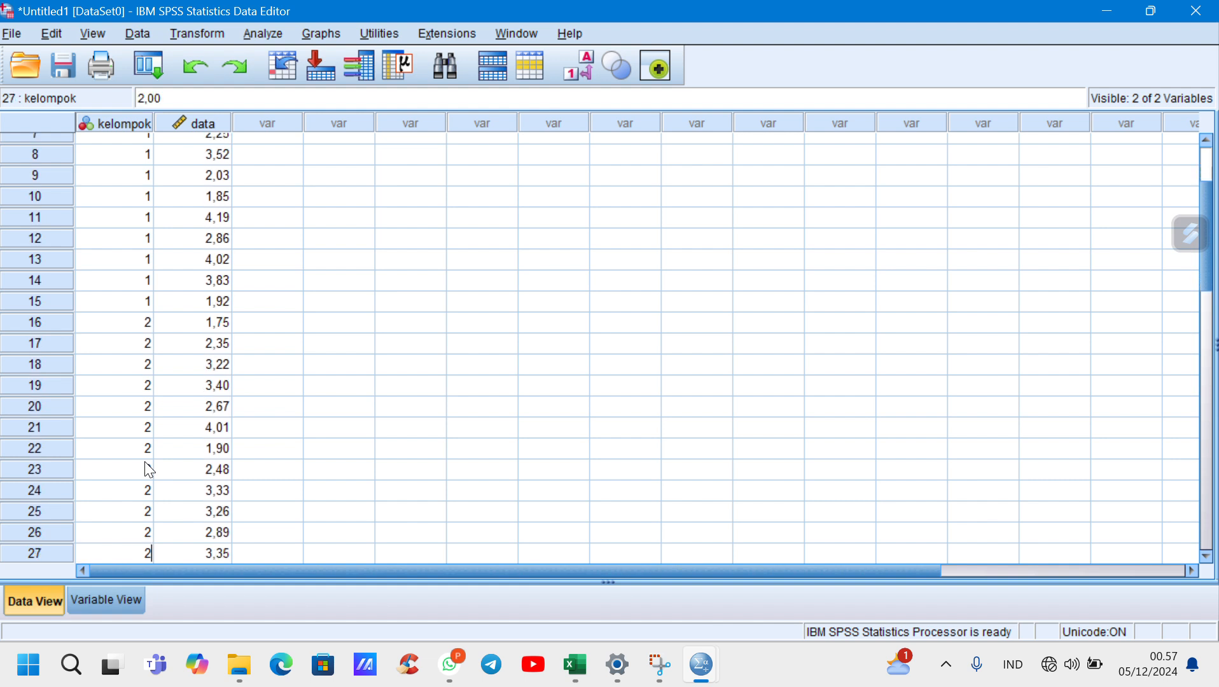
pyautogui.press('Return')
pyautogui.write('2')
pyautogui.press('Return')
pyautogui.write('2')
pyautogui.press('Return')
pyautogui.write('2')
pyautogui.press('Return')
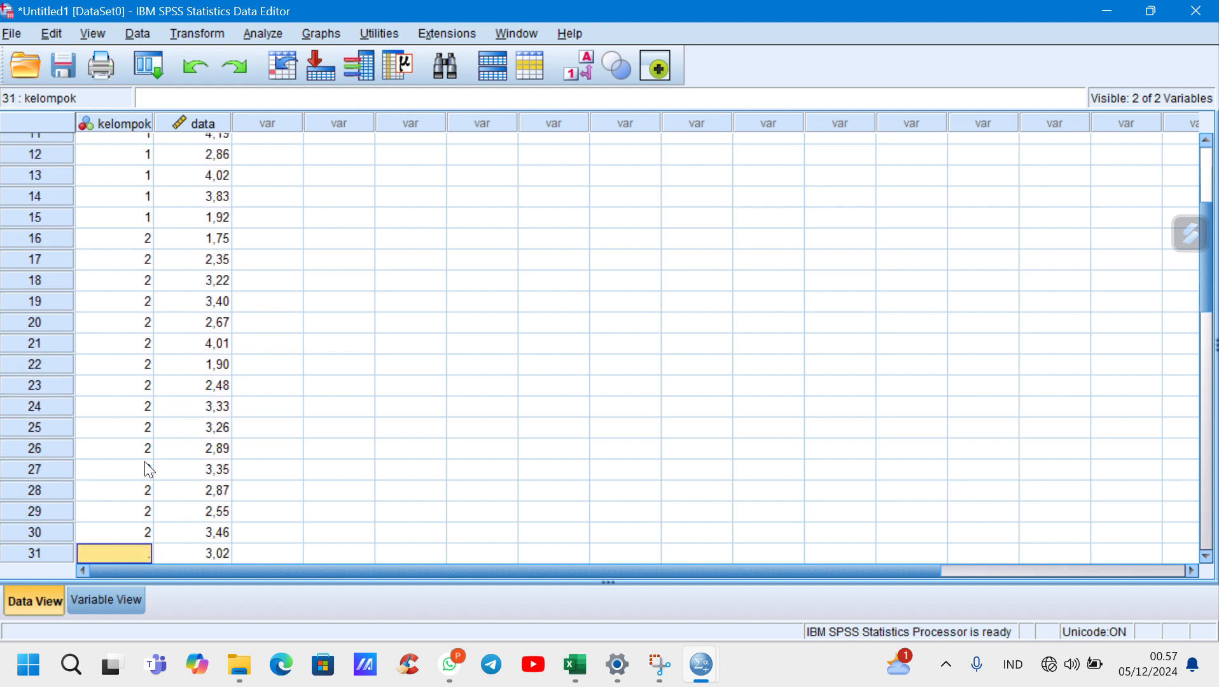
pyautogui.write('2')
pyautogui.press('Return')
pyautogui.write('2')
pyautogui.press('Return')
pyautogui.write('2')
pyautogui.press('Return')
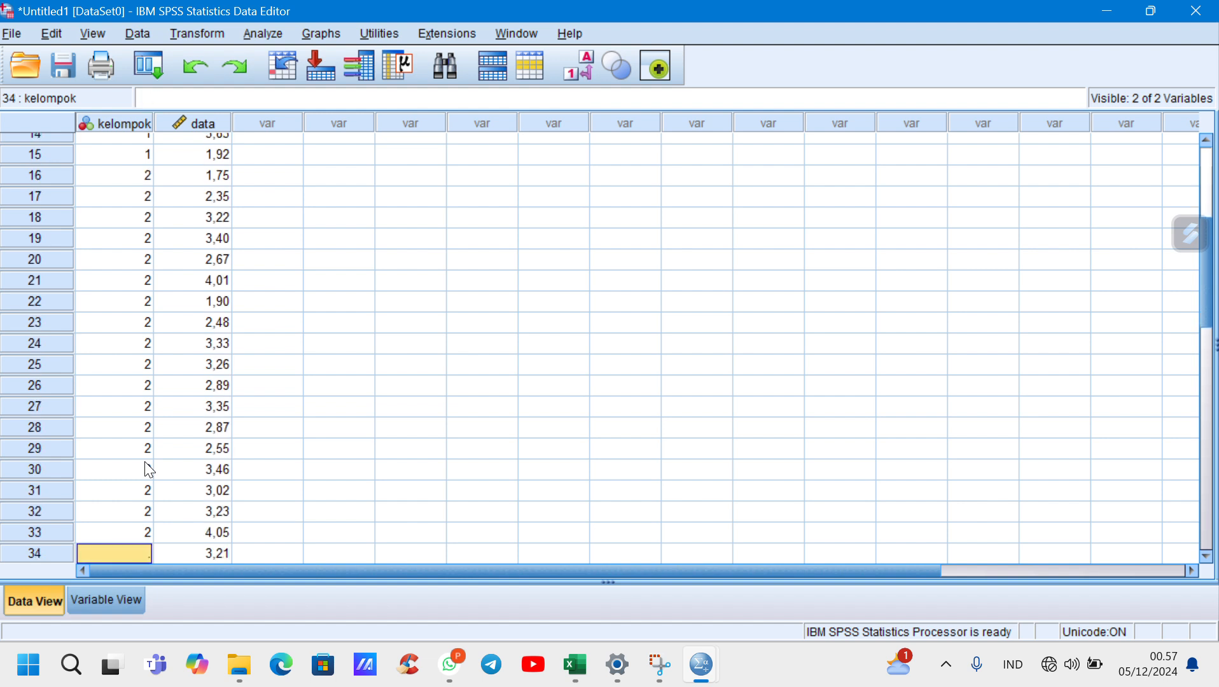
pyautogui.write('2')
pyautogui.press('Return')
pyautogui.write('2')
pyautogui.write('2')
pyautogui.press('Return')
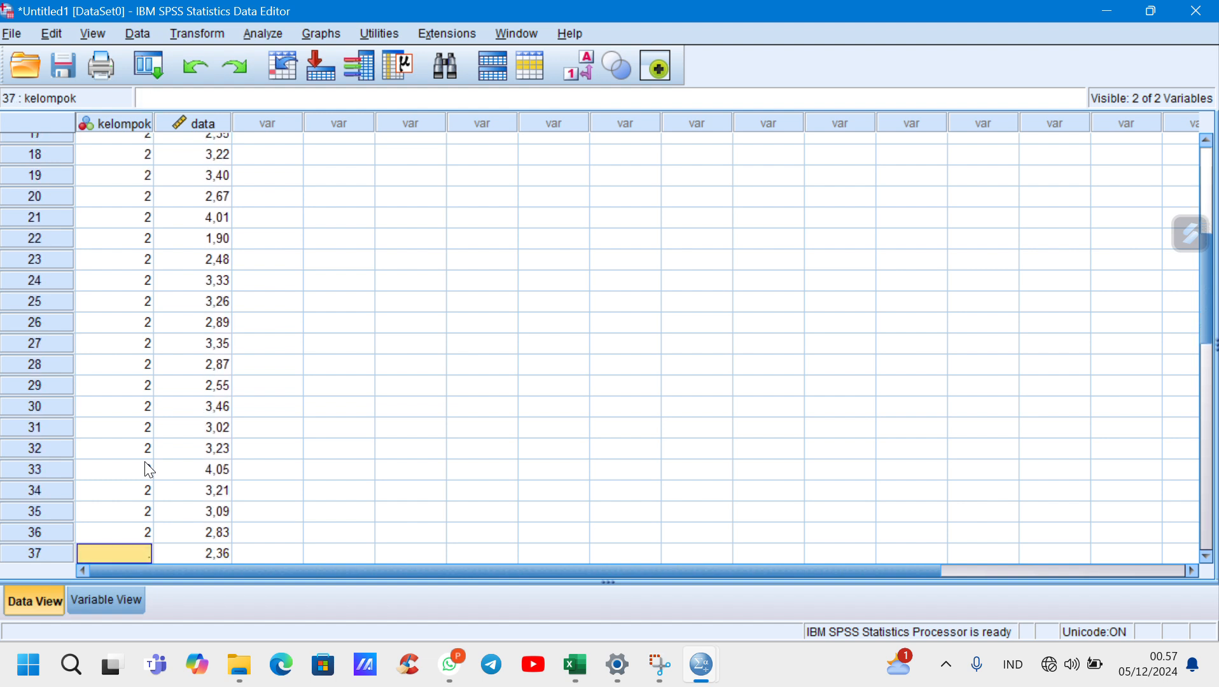
pyautogui.write('2')
pyautogui.press('Return')
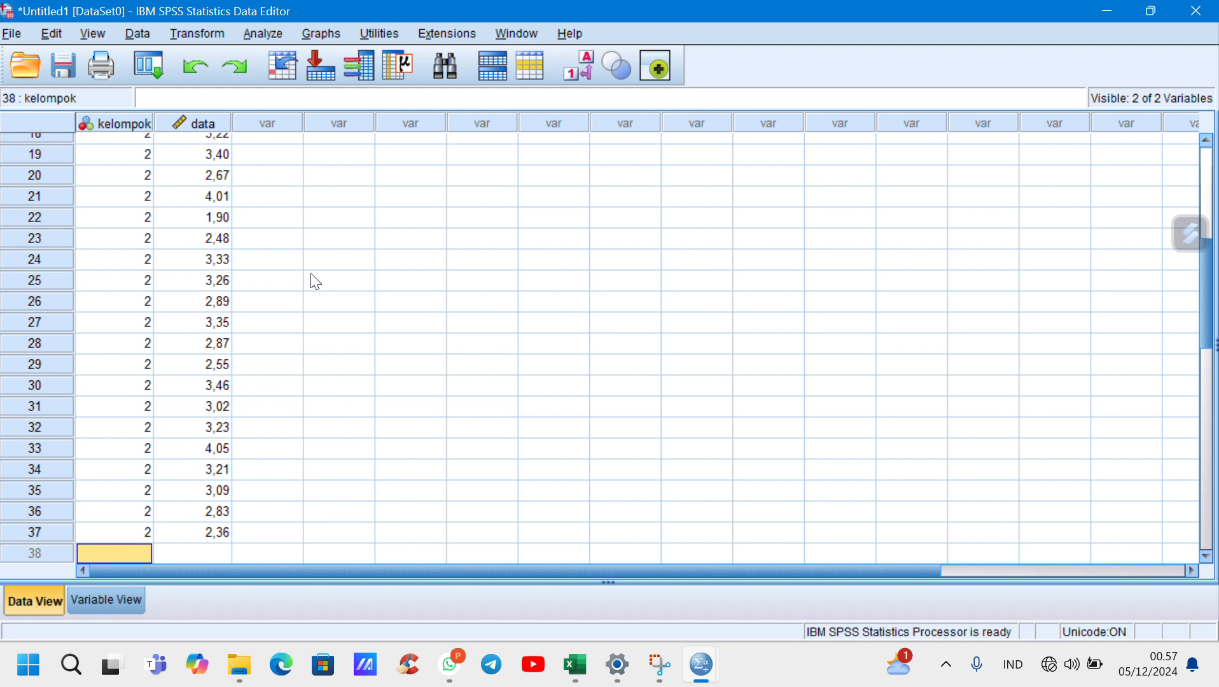
# Open the legacy nonparametric test for 2 Independent Samples and assign kelompok as the grouping variable.
pyautogui.click(264, 34)
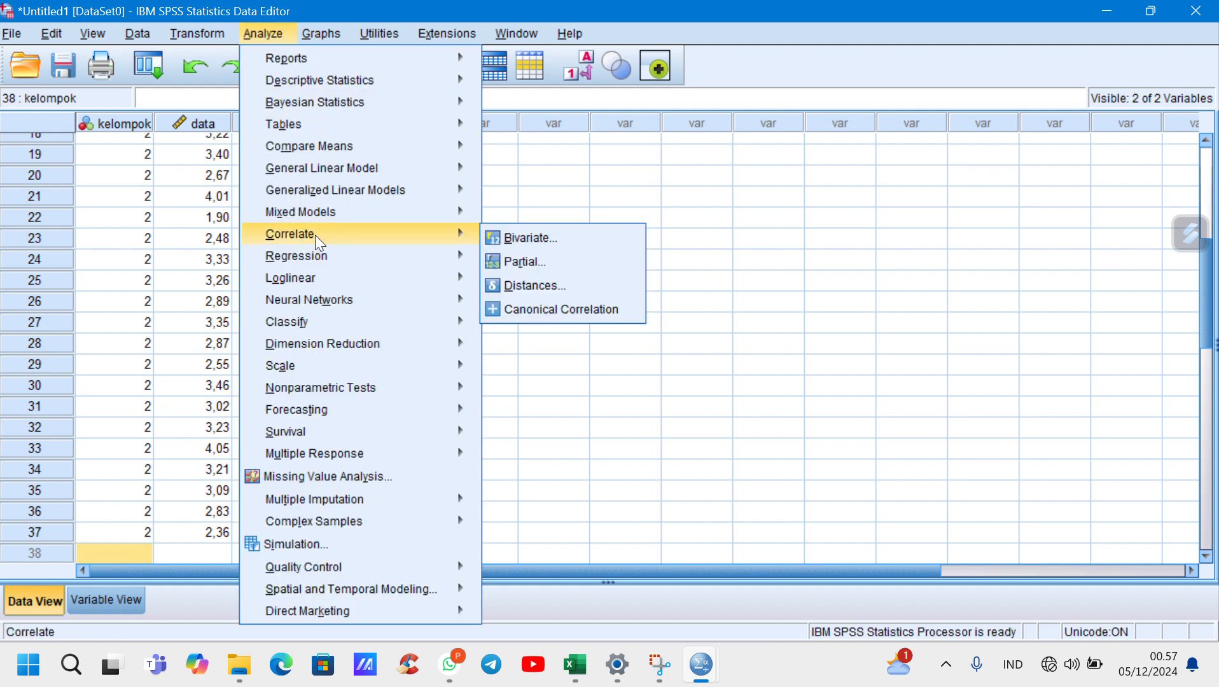
pyautogui.moveTo(364, 391)
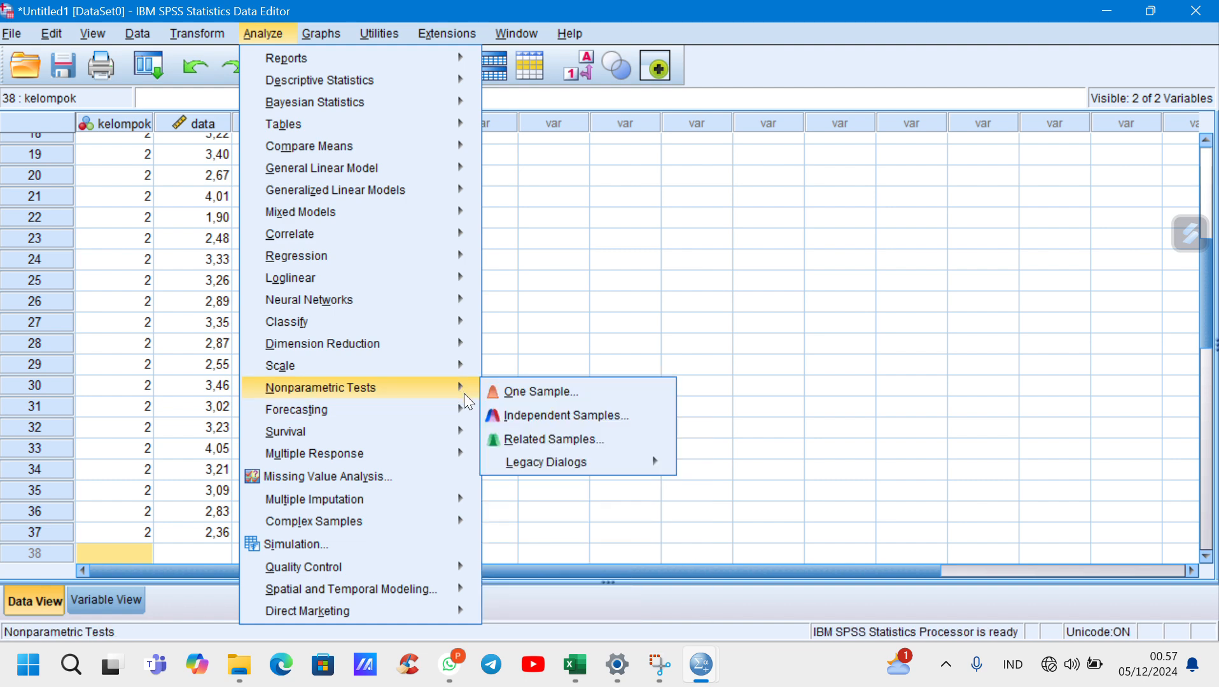
pyautogui.moveTo(461, 388)
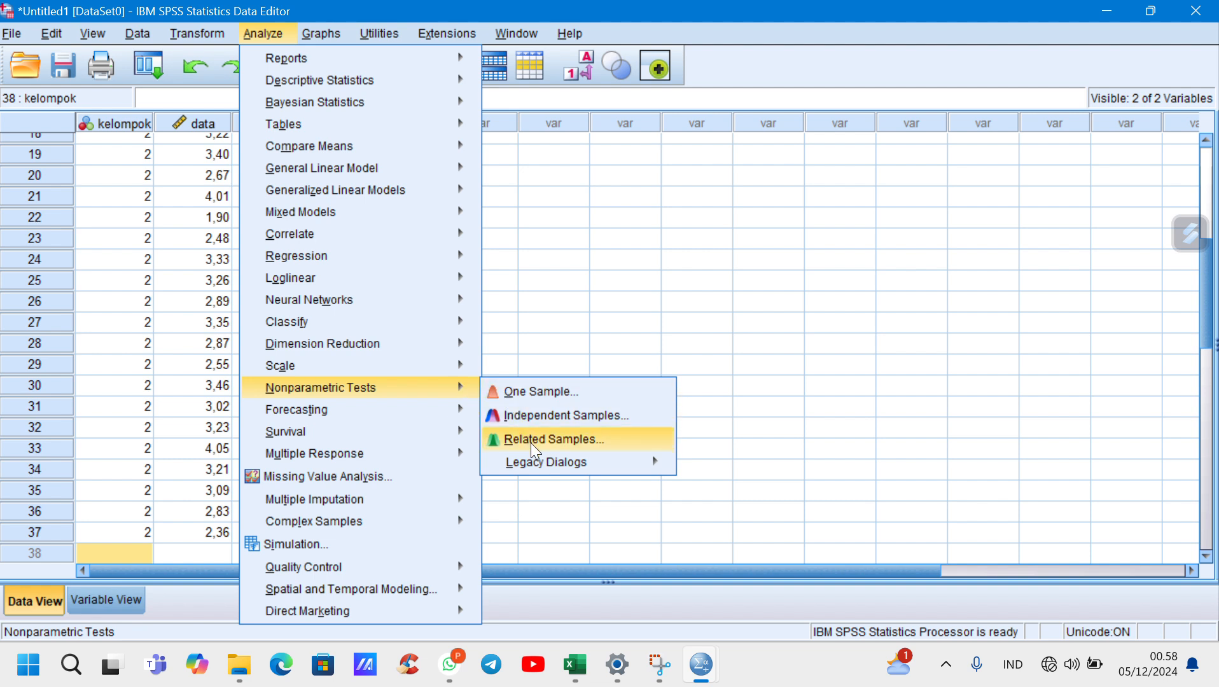
pyautogui.moveTo(559, 469)
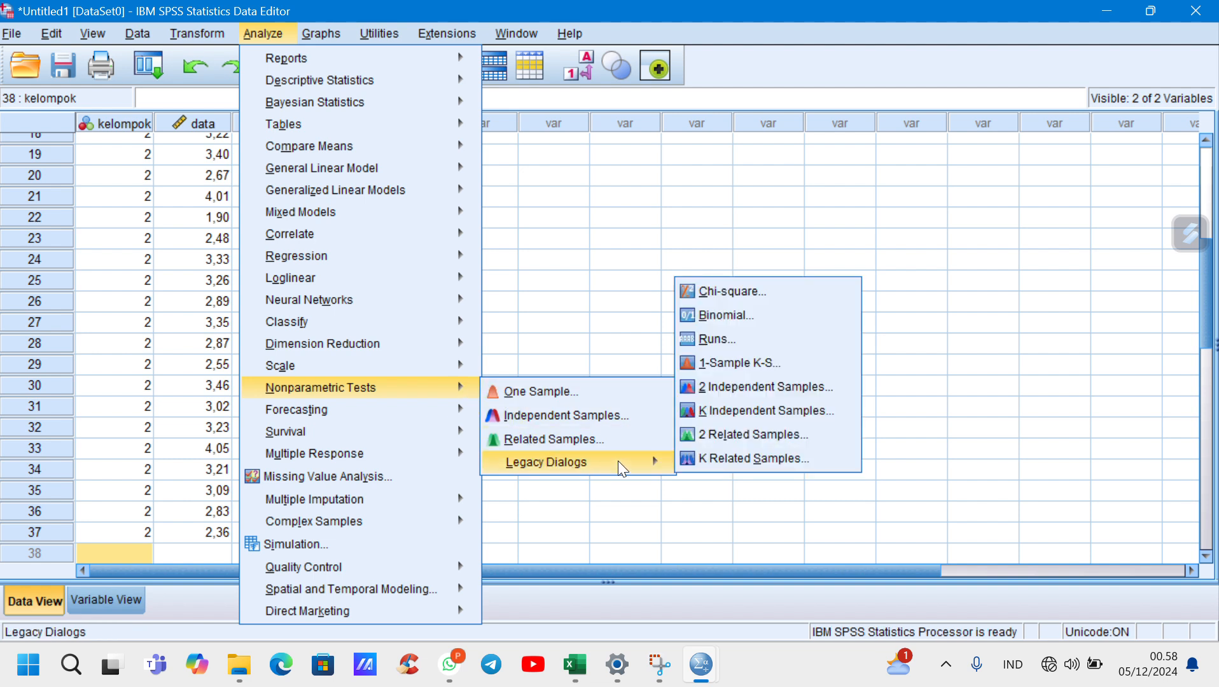
pyautogui.click(735, 389)
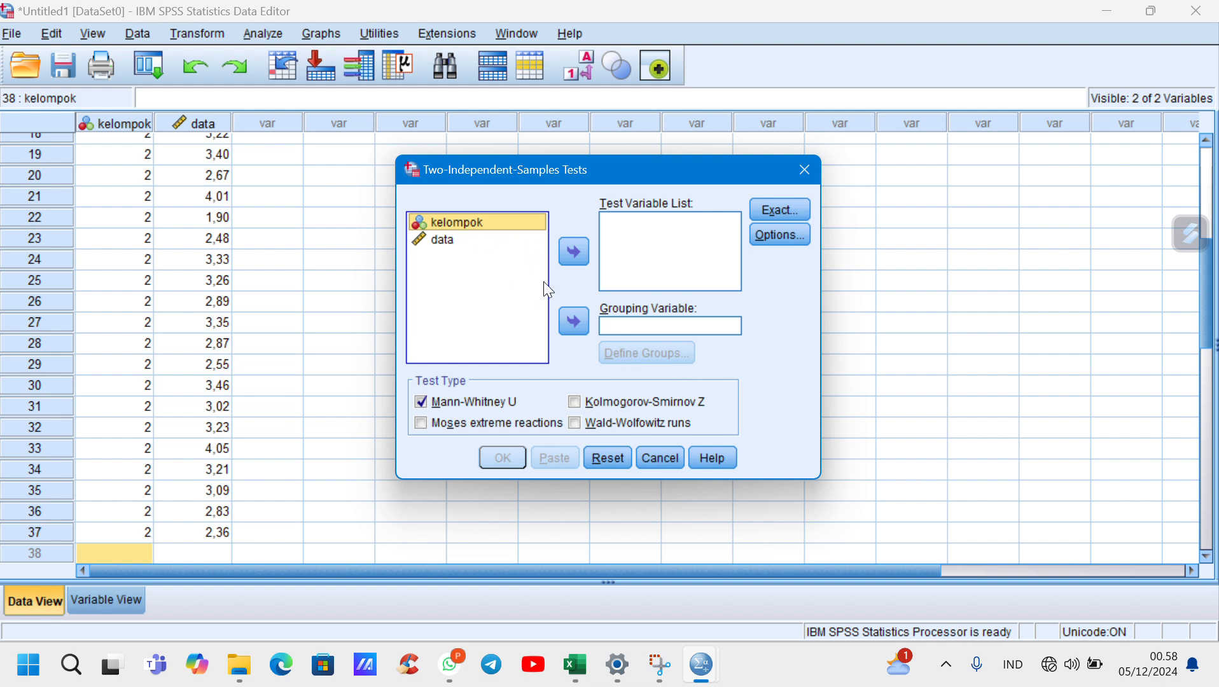
pyautogui.click(583, 322)
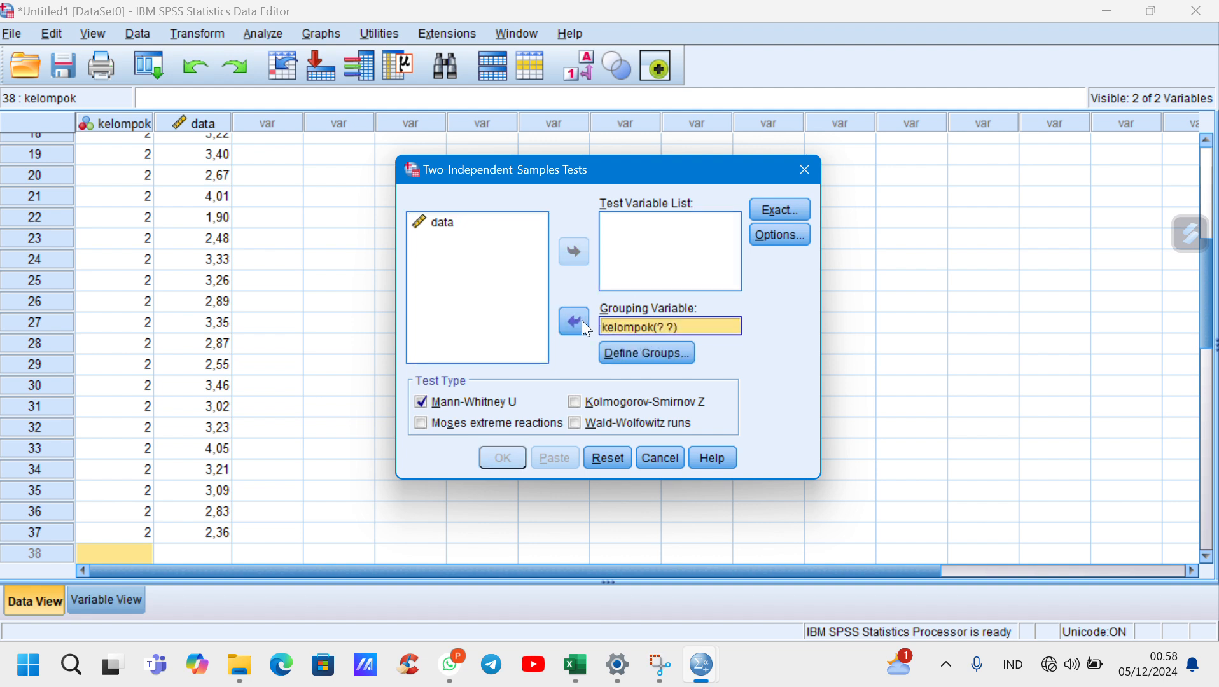
# Define the kelompok groups for the test as 1 for Group 1 and 2 for Group 2.
pyautogui.click(634, 358)
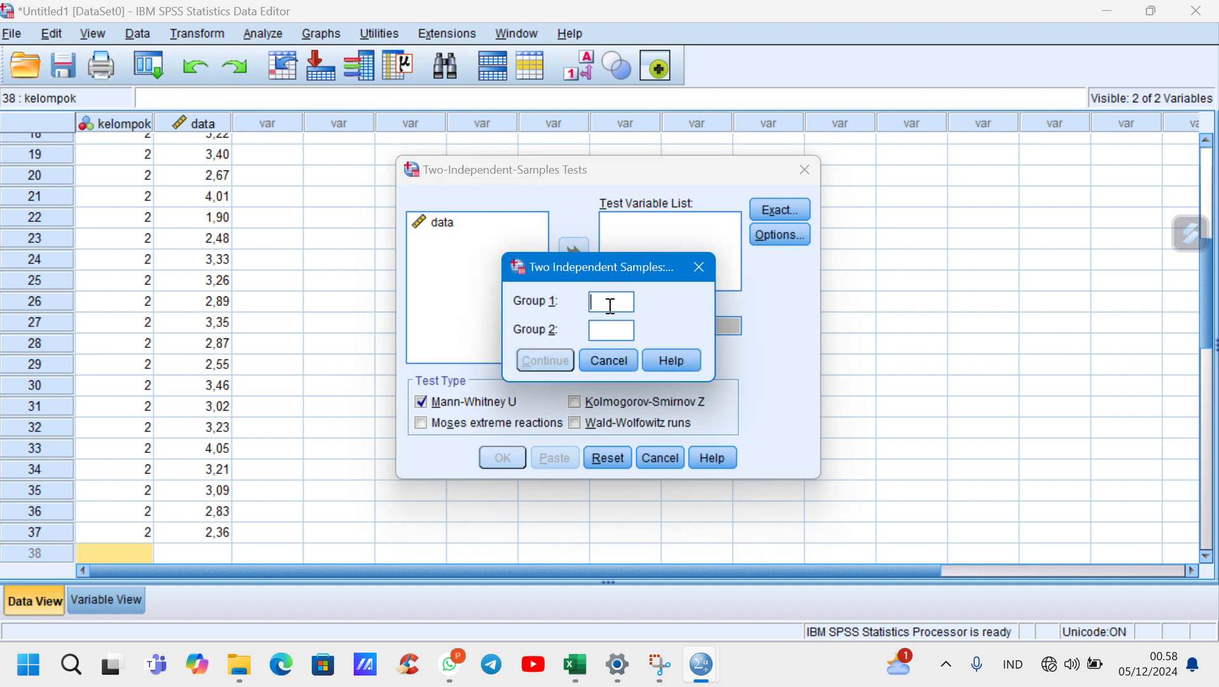
pyautogui.write('1')
pyautogui.click(620, 335)
pyautogui.write('2')
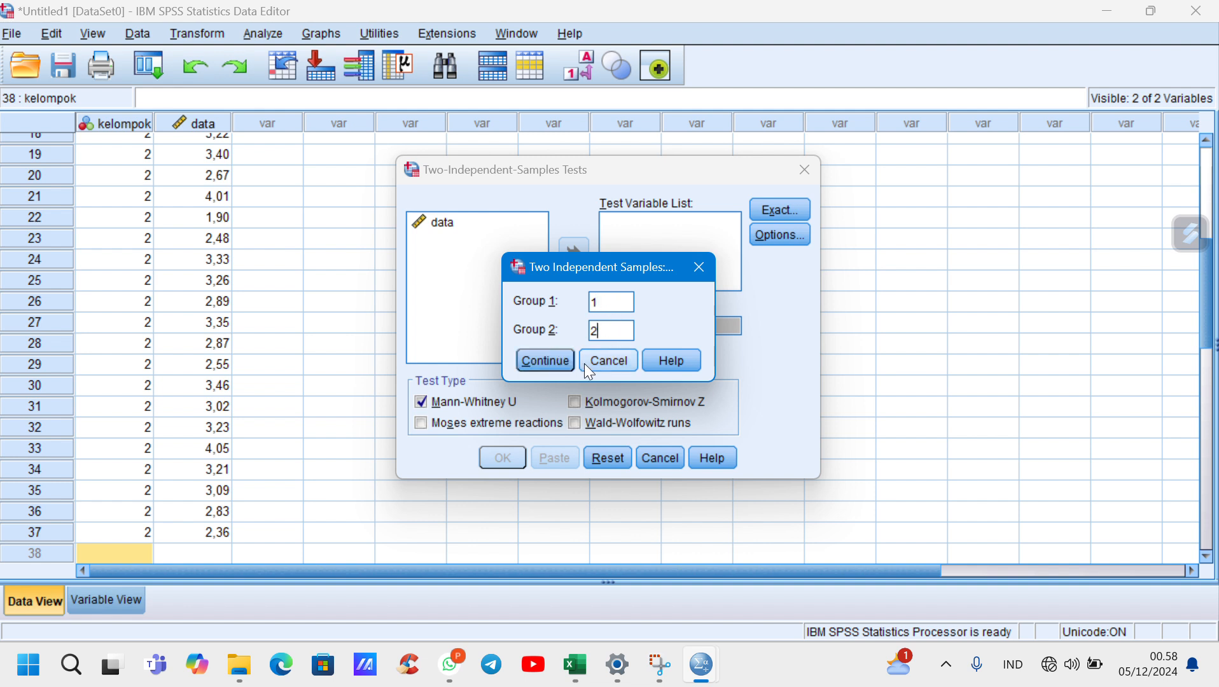
pyautogui.click(563, 363)
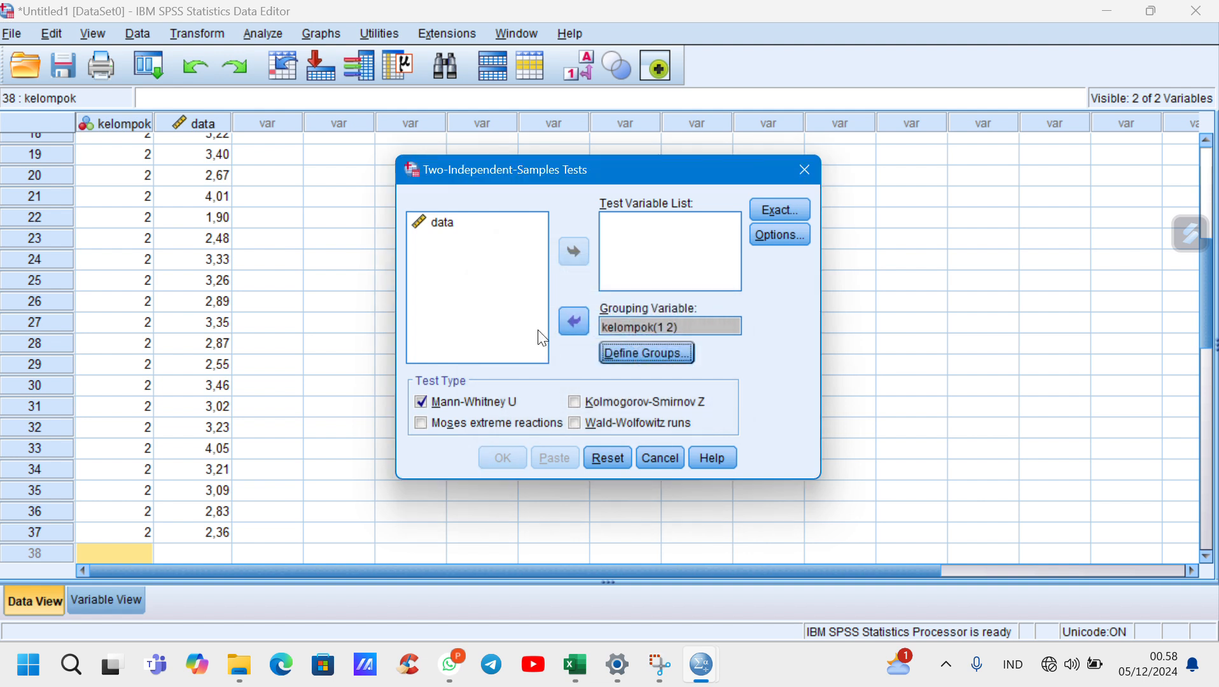
# Add data as the test variable and run the Mann-Whitney U test.
pyautogui.click(491, 223)
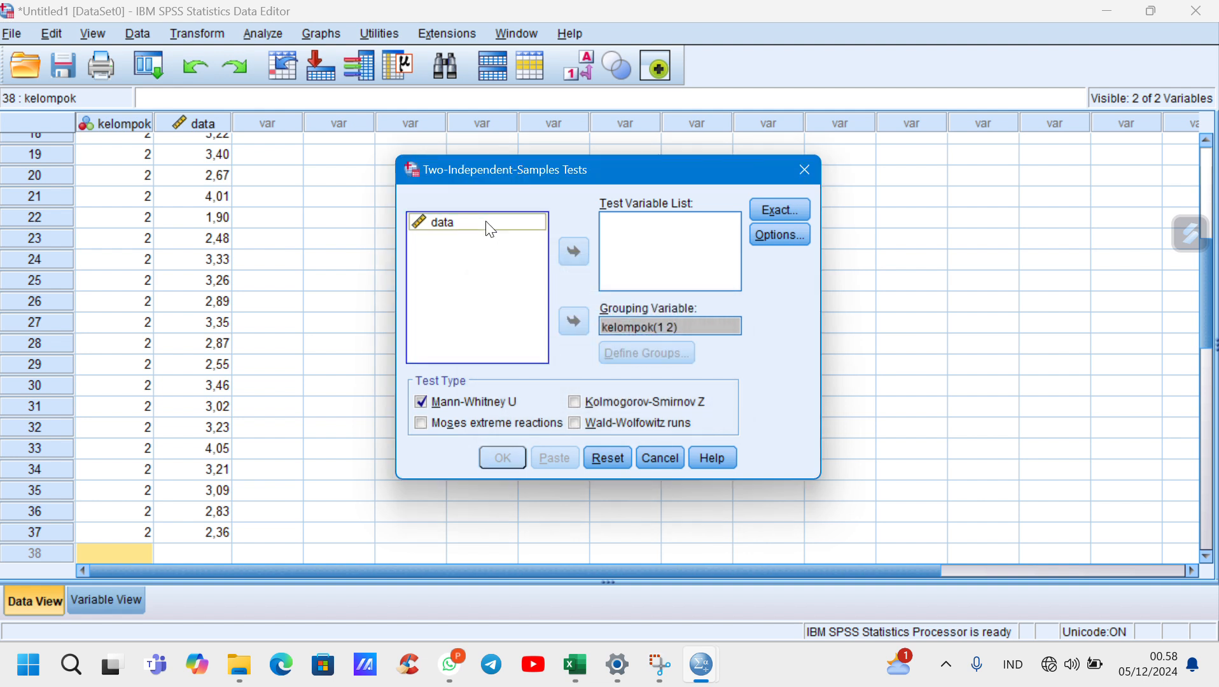
pyautogui.click(573, 251)
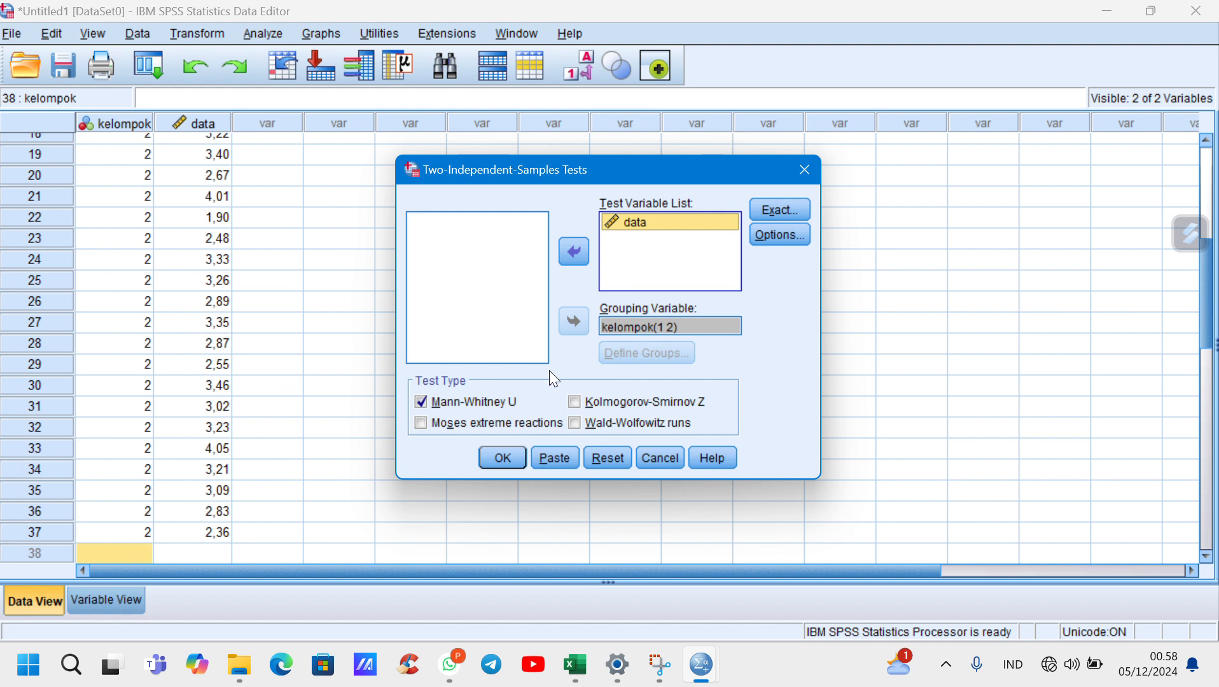
pyautogui.click(503, 457)
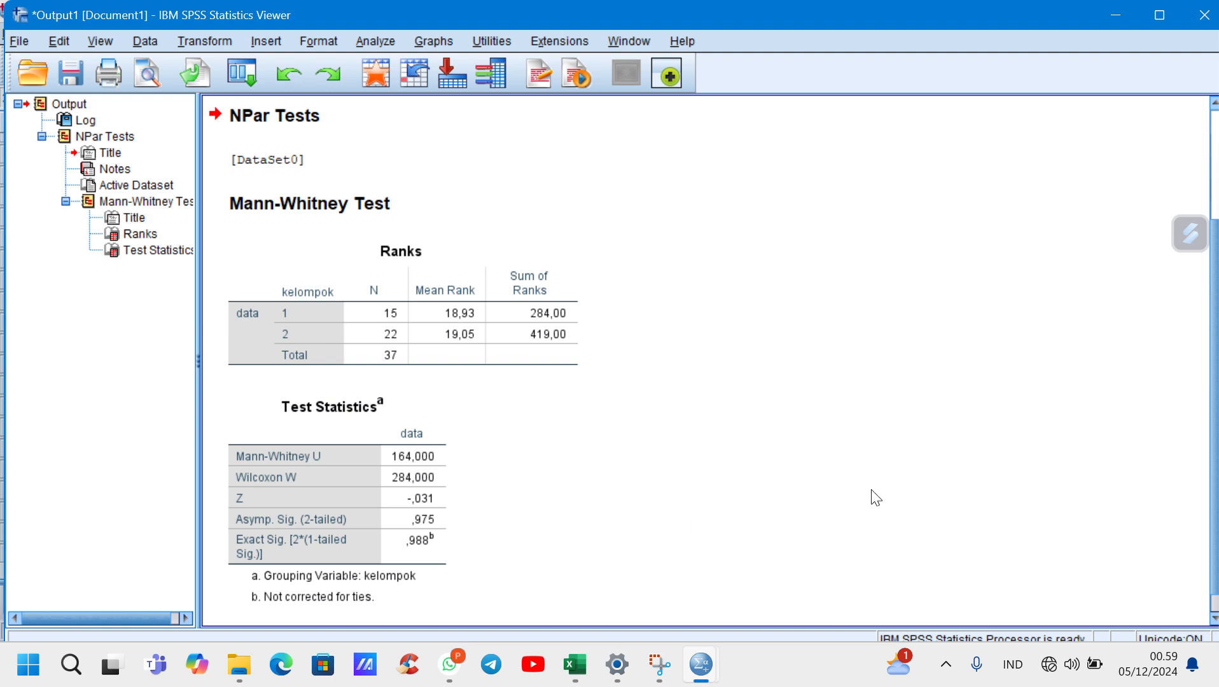
# Close the Mann-Whitney output and the Untitled1 dataset without saving either one.
pyautogui.click(1205, 15)
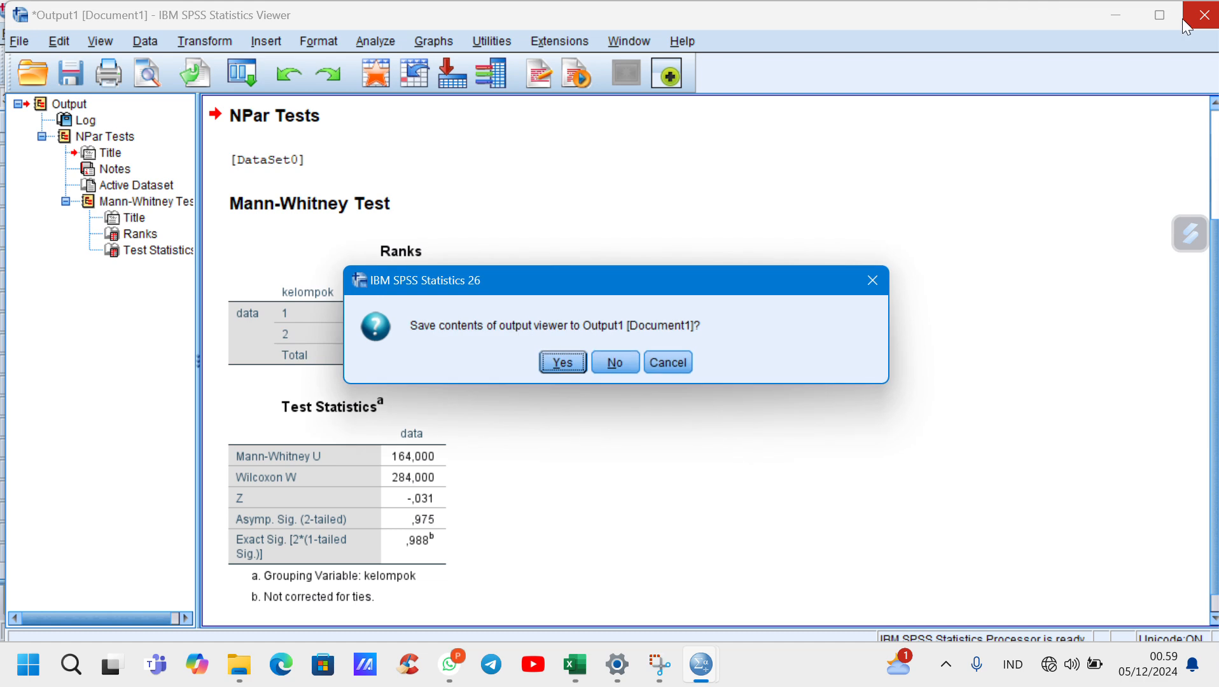
pyautogui.click(612, 361)
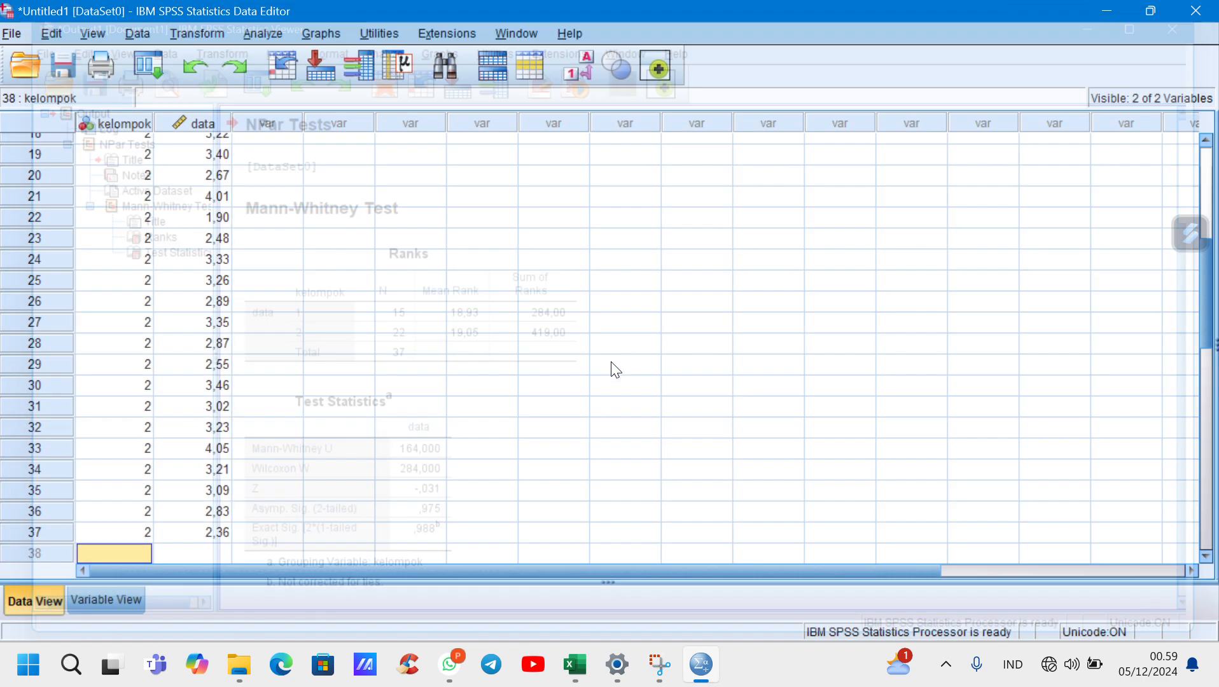
pyautogui.click(1209, 8)
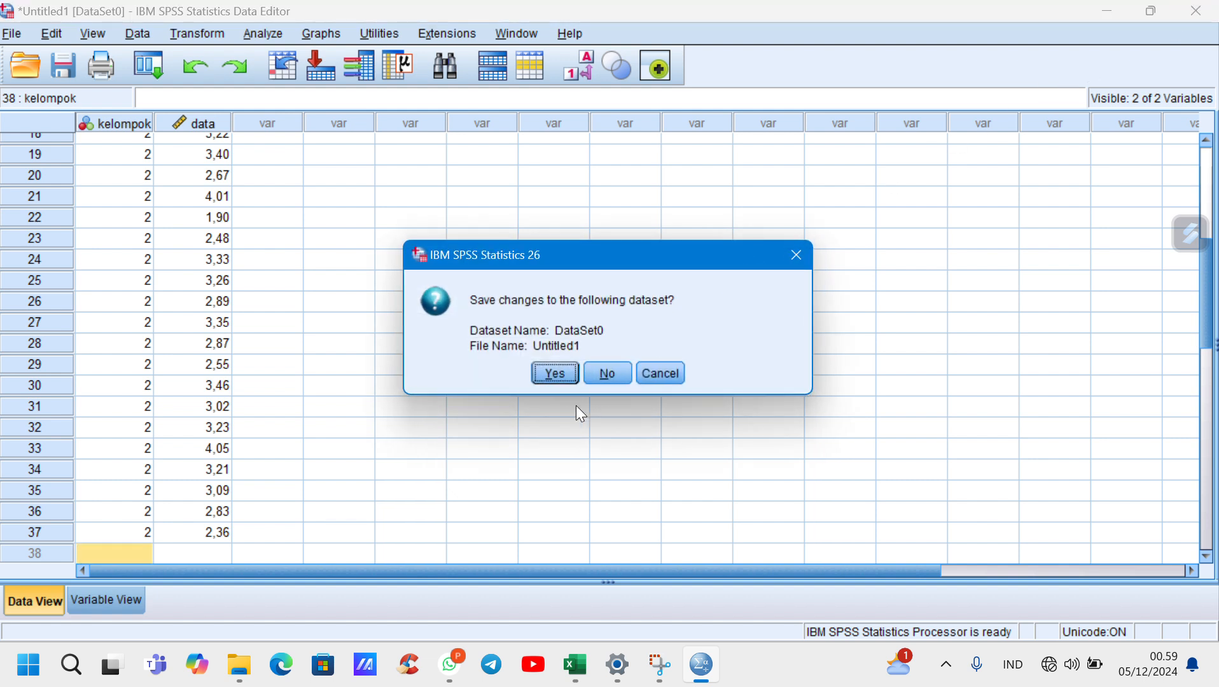
pyautogui.click(610, 374)
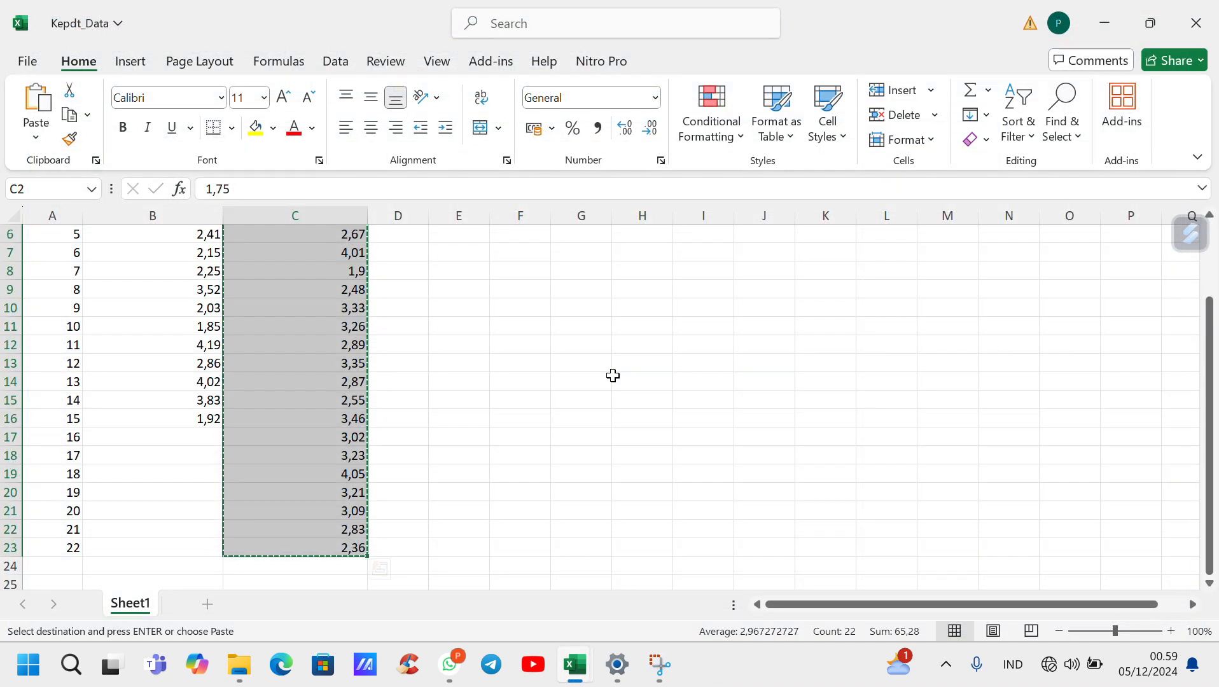
# Minimize the open Excel workbooks, and review the bahan kimia groups A, B and C in the Kruskal-Wallis sample workbook.
pyautogui.click(1106, 25)
pyautogui.click(1106, 25)
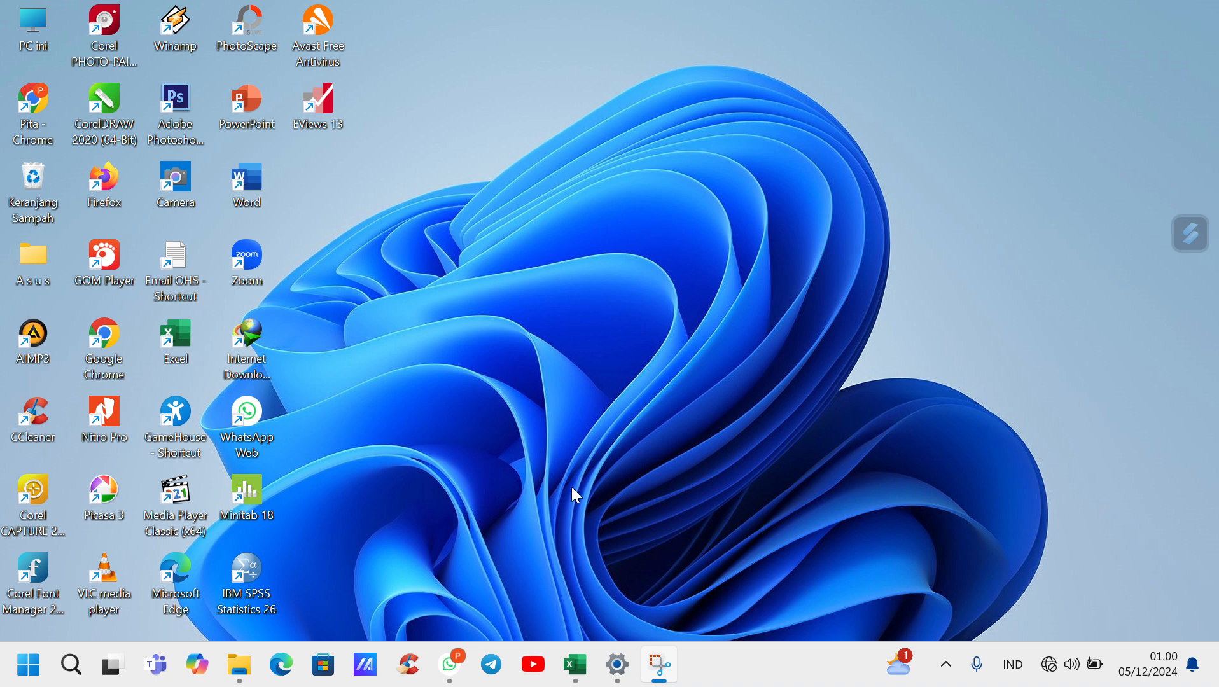
pyautogui.moveTo(575, 666)
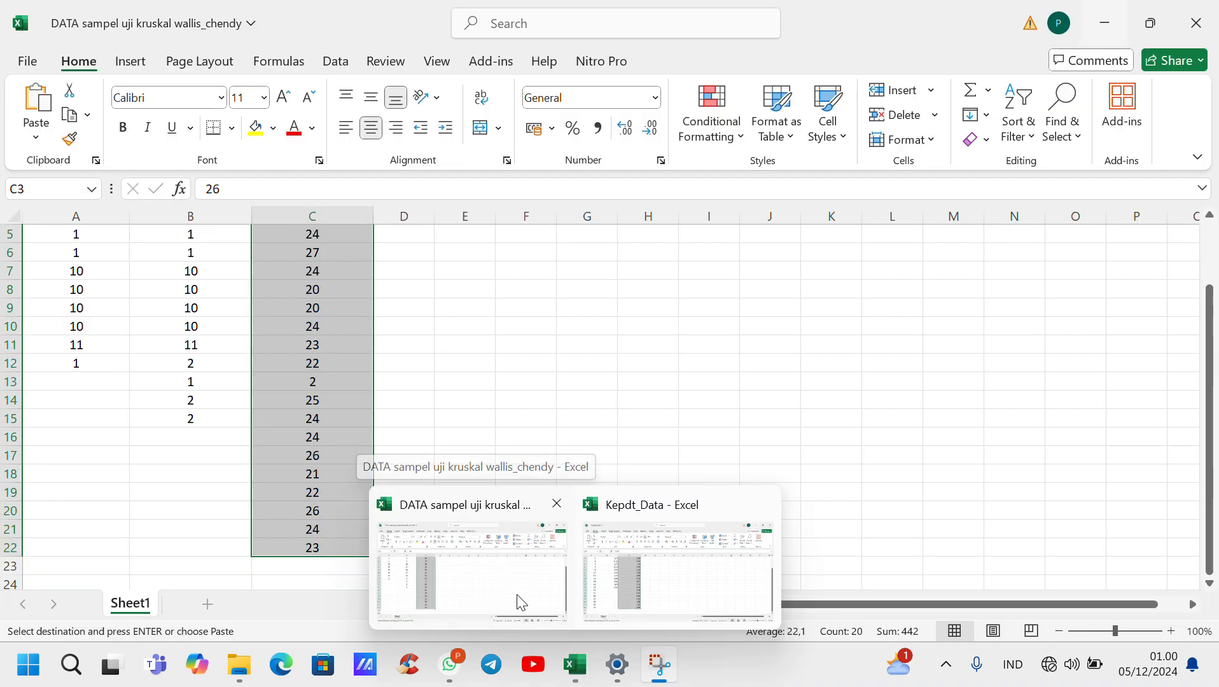
pyautogui.click(520, 601)
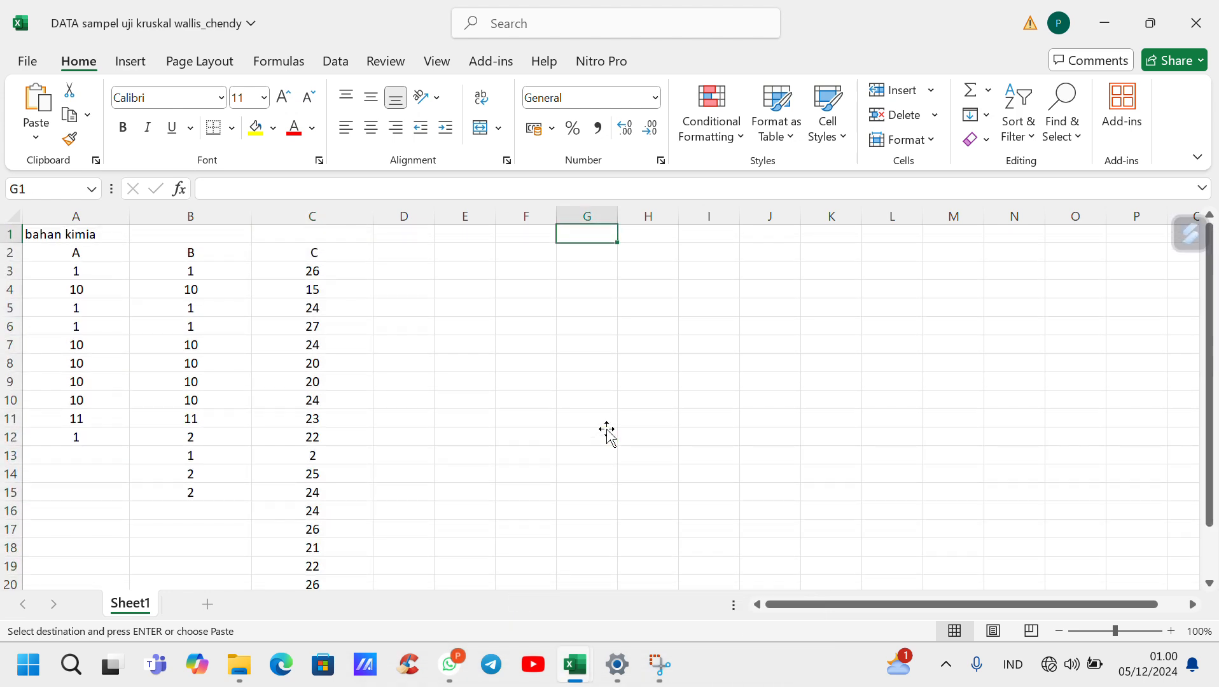
pyautogui.scroll(-2, 607, 430)
pyautogui.scroll(3, 607, 430)
pyautogui.scroll(-2, 391, 340)
pyautogui.scroll(2, 391, 340)
pyautogui.click(1108, 25)
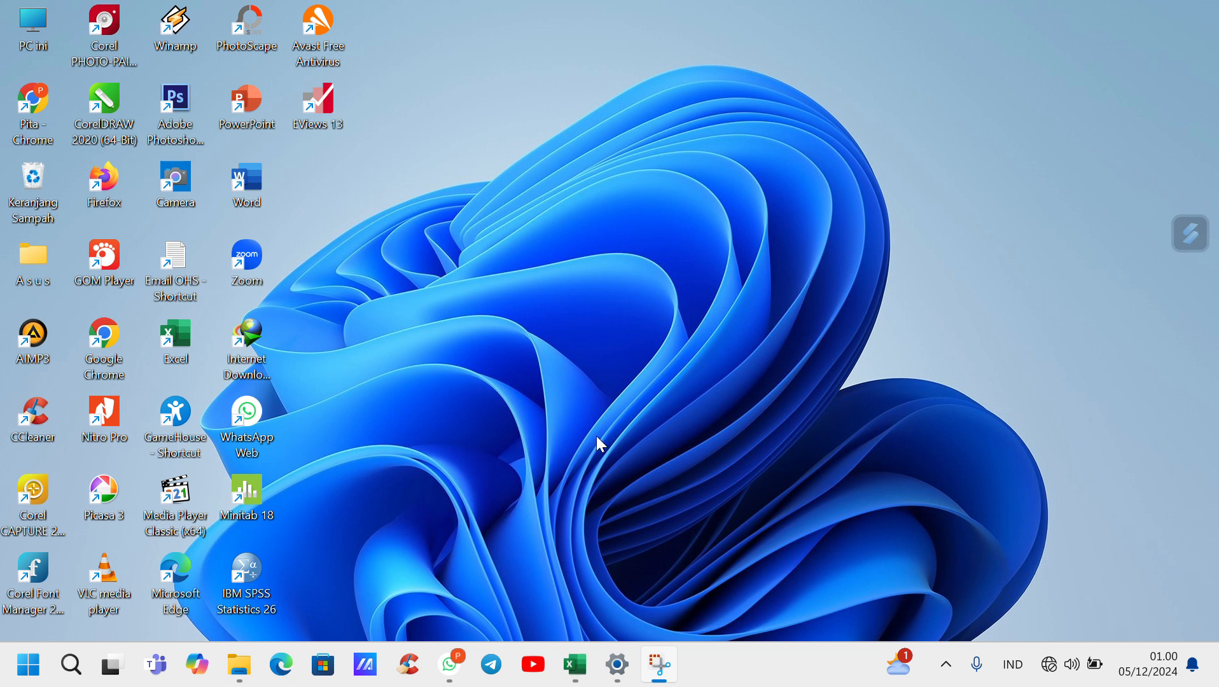
# Launch SPSS Statistics 26 and define two variables named x and y in the new dataset.
pyautogui.doubleClick(240, 577)
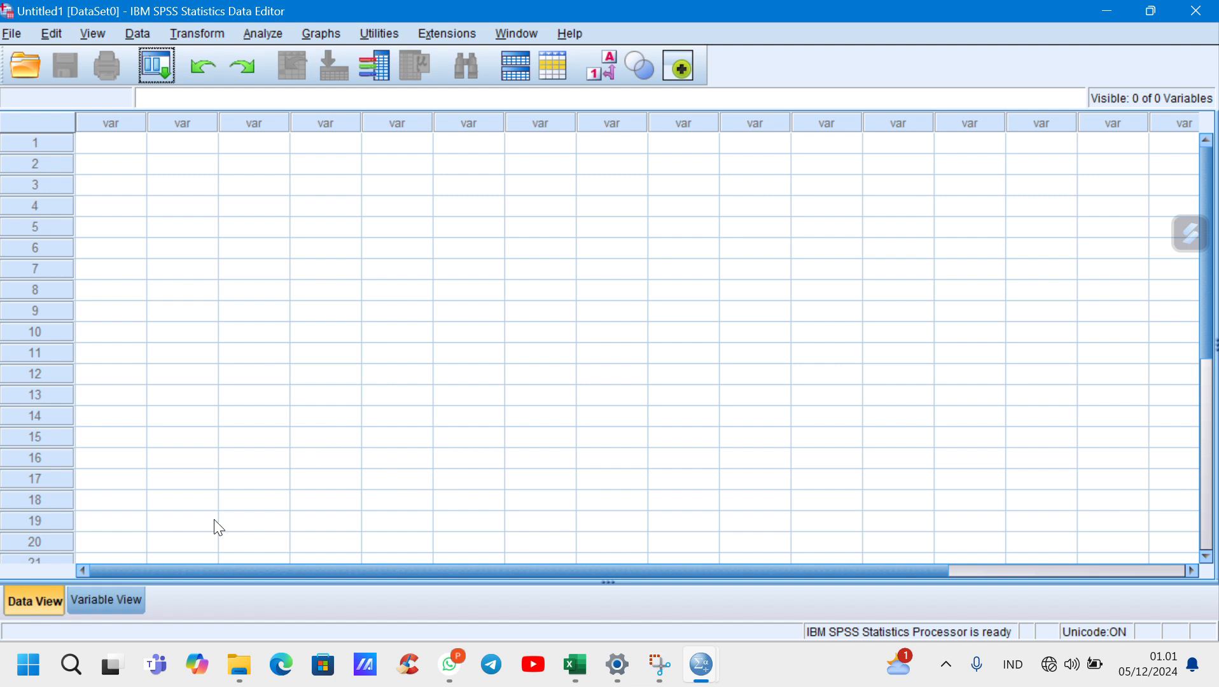
pyautogui.click(116, 606)
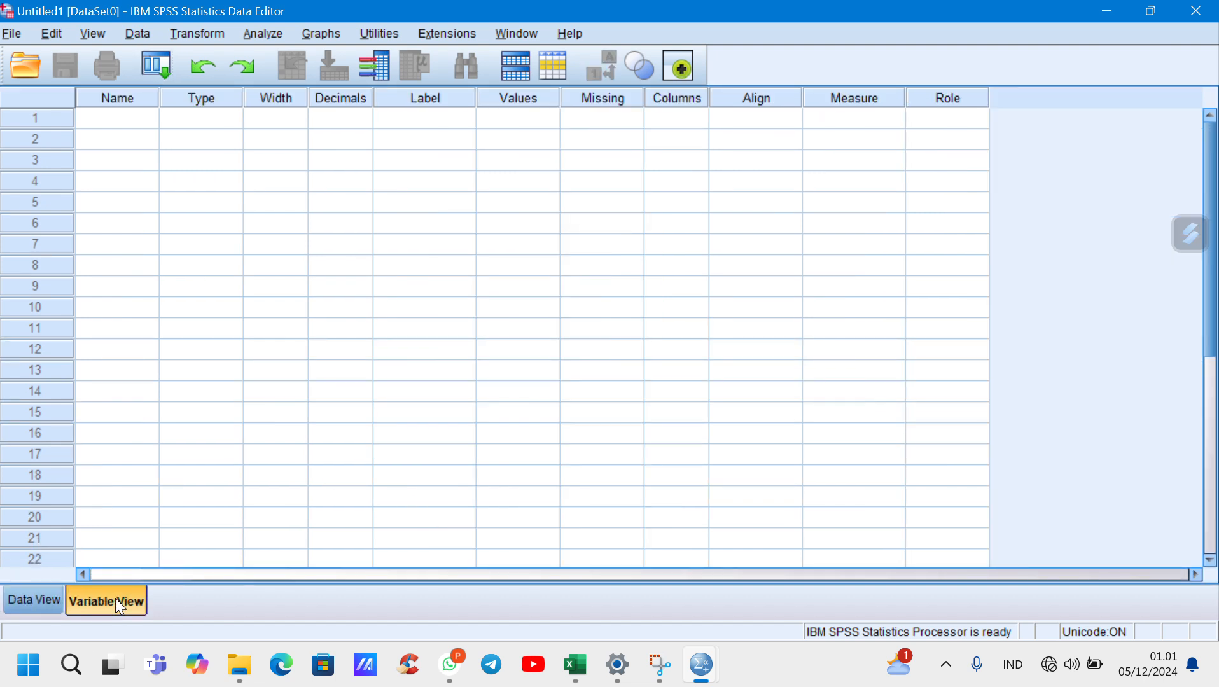
pyautogui.click(137, 123)
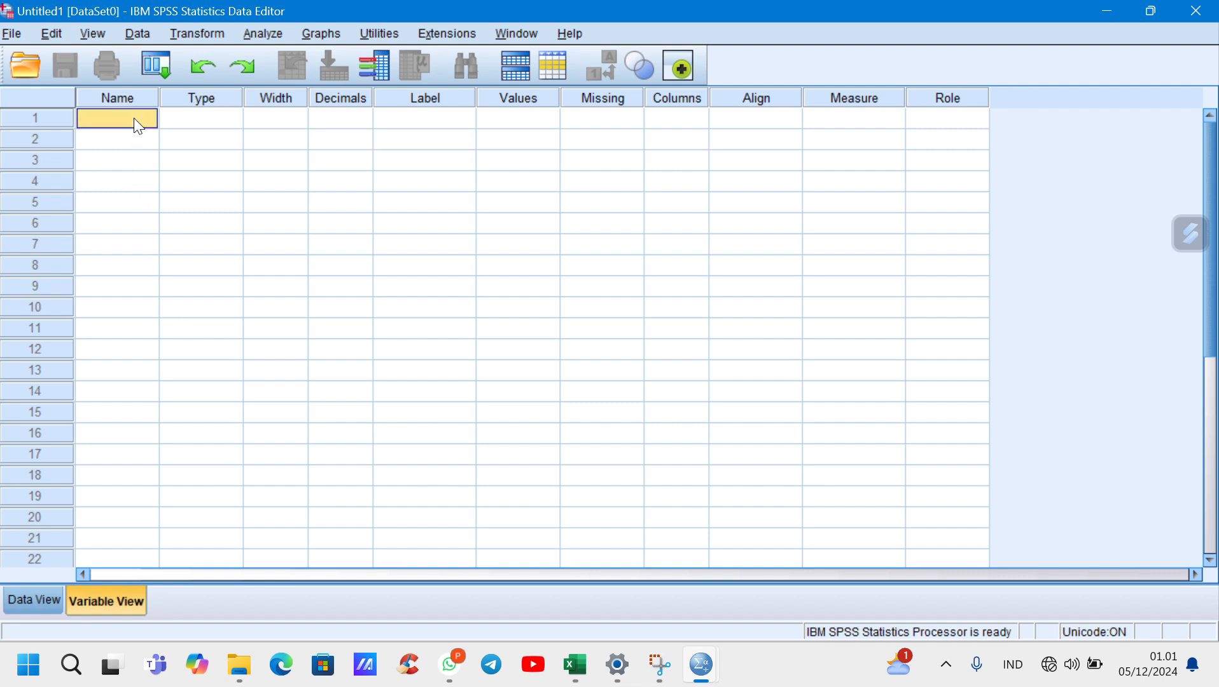
pyautogui.write('x')
pyautogui.click(136, 144)
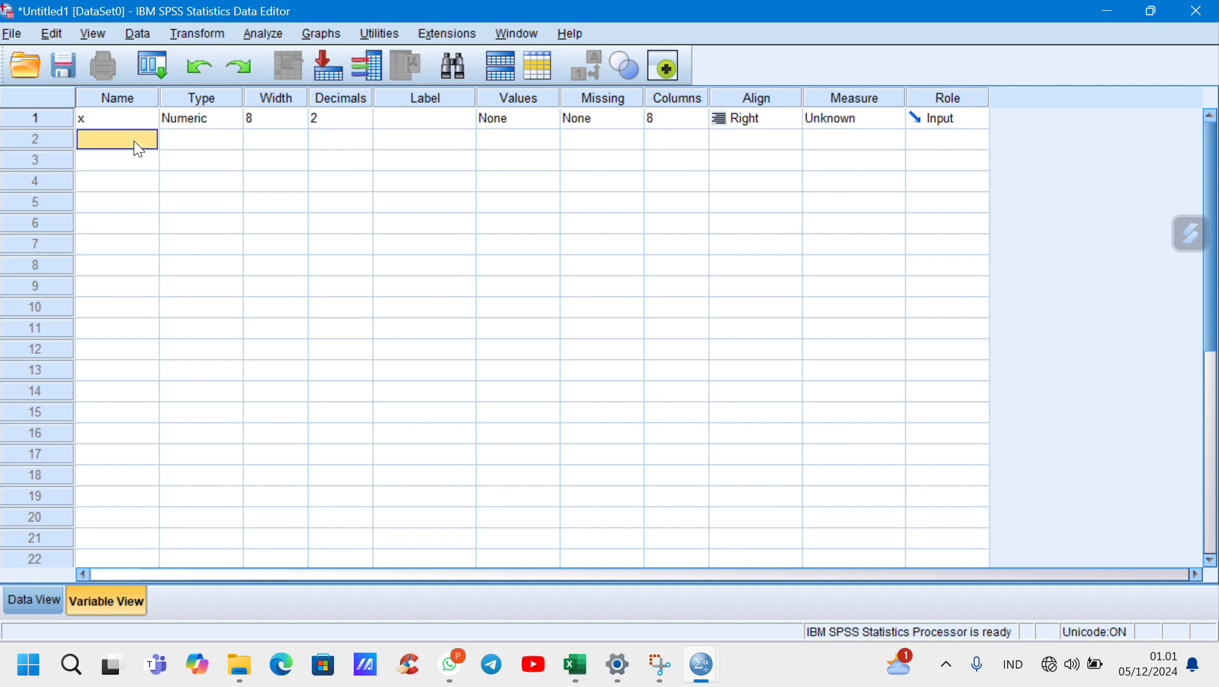
pyautogui.write('y')
pyautogui.click(190, 179)
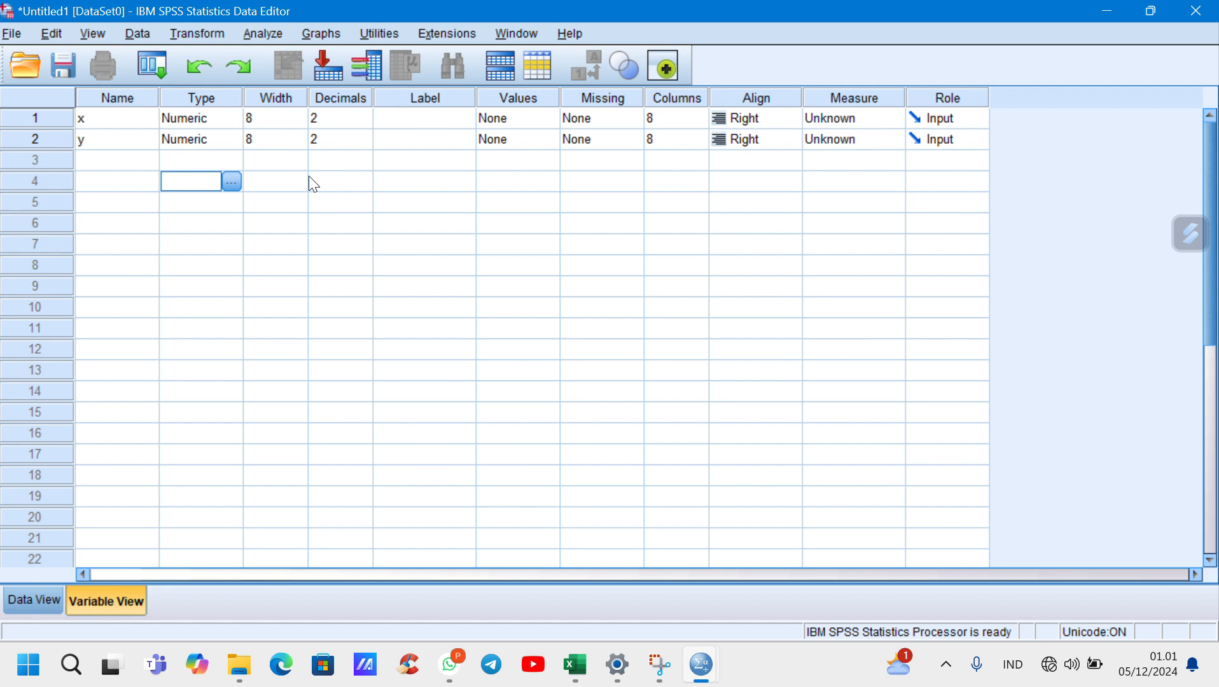
# Set variable x to 0 decimals, the label bahan kimia and the Nominal measure.
pyautogui.click(342, 120)
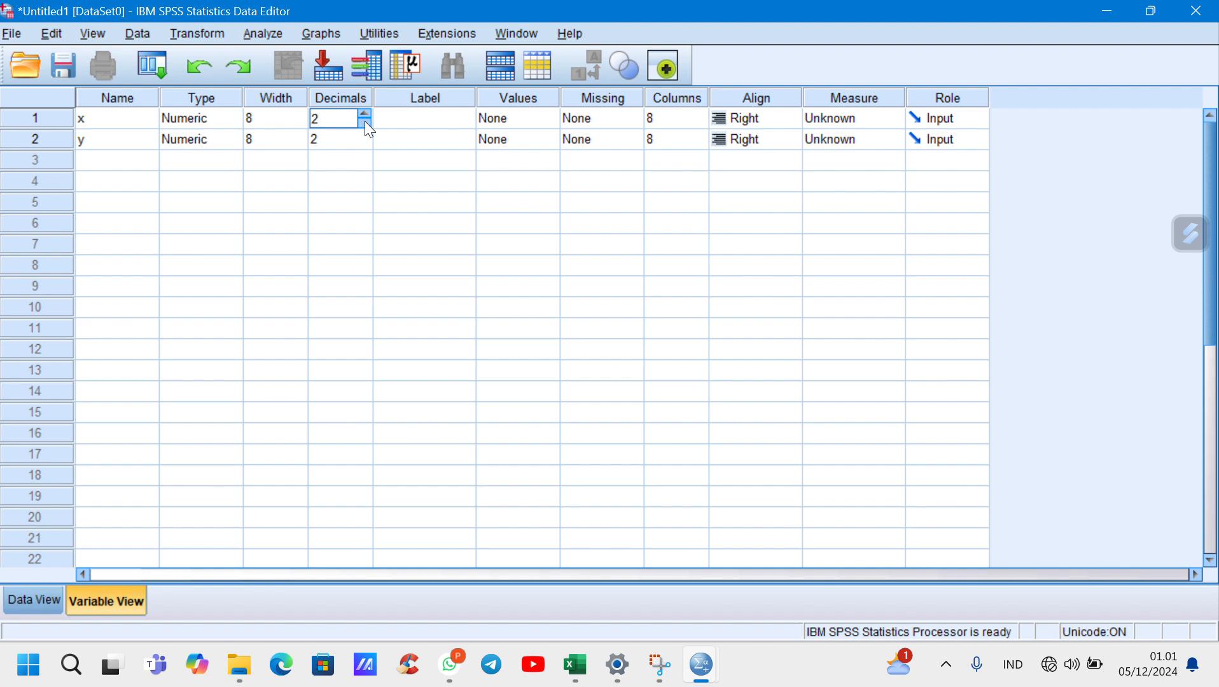
pyautogui.click(364, 122)
pyautogui.click(365, 122)
pyautogui.click(417, 125)
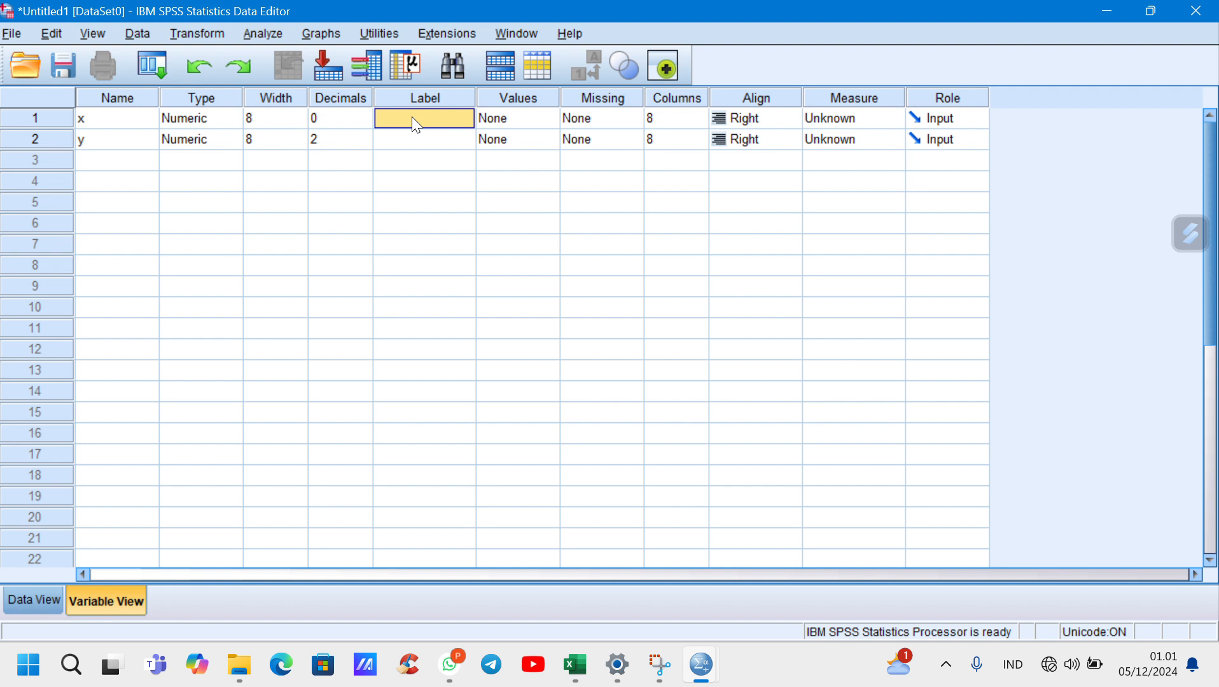
pyautogui.write('bahan kimia')
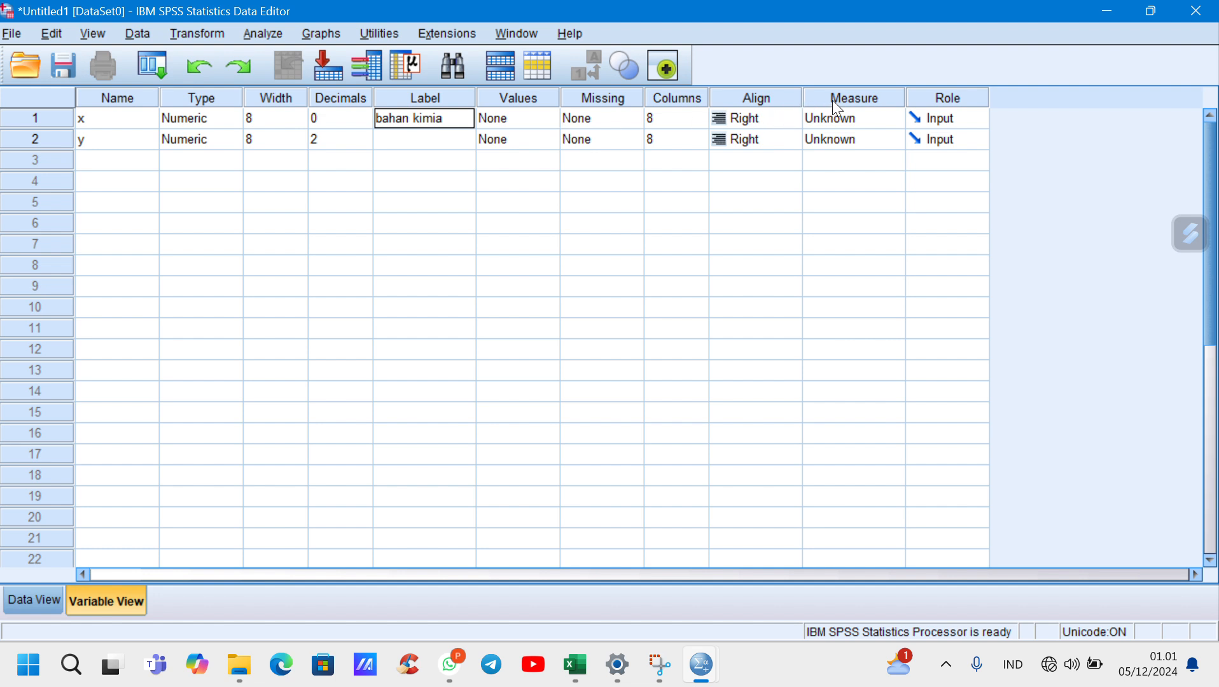
pyautogui.click(838, 119)
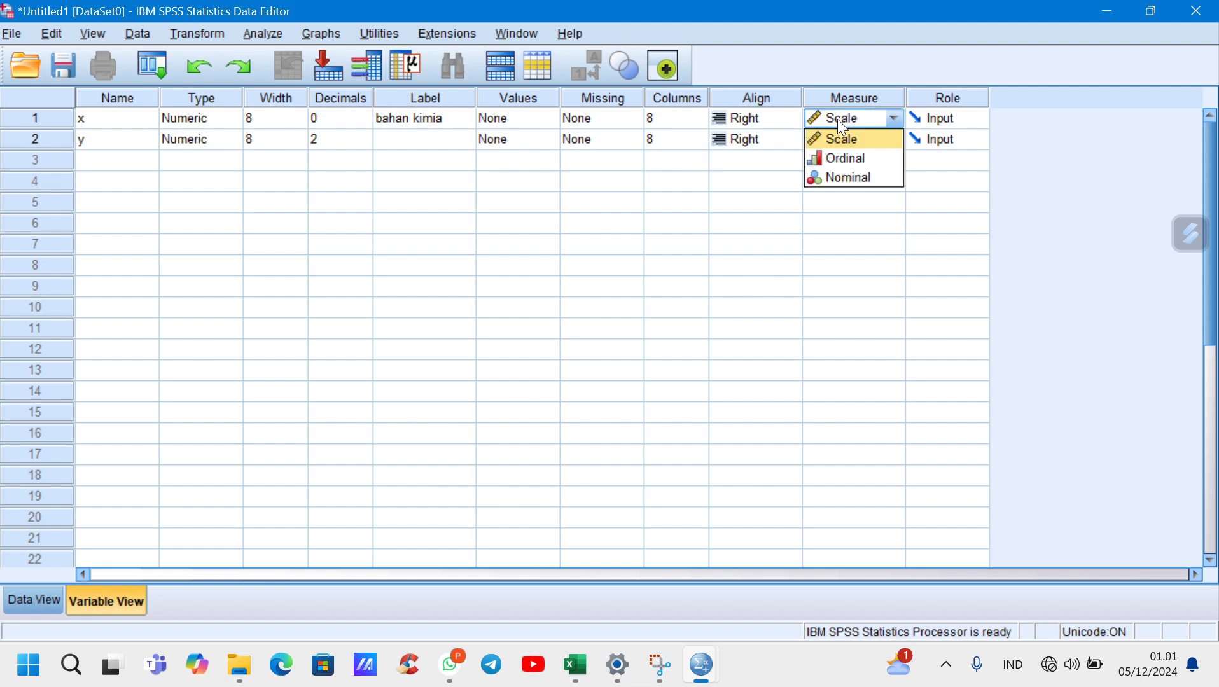
pyautogui.click(854, 170)
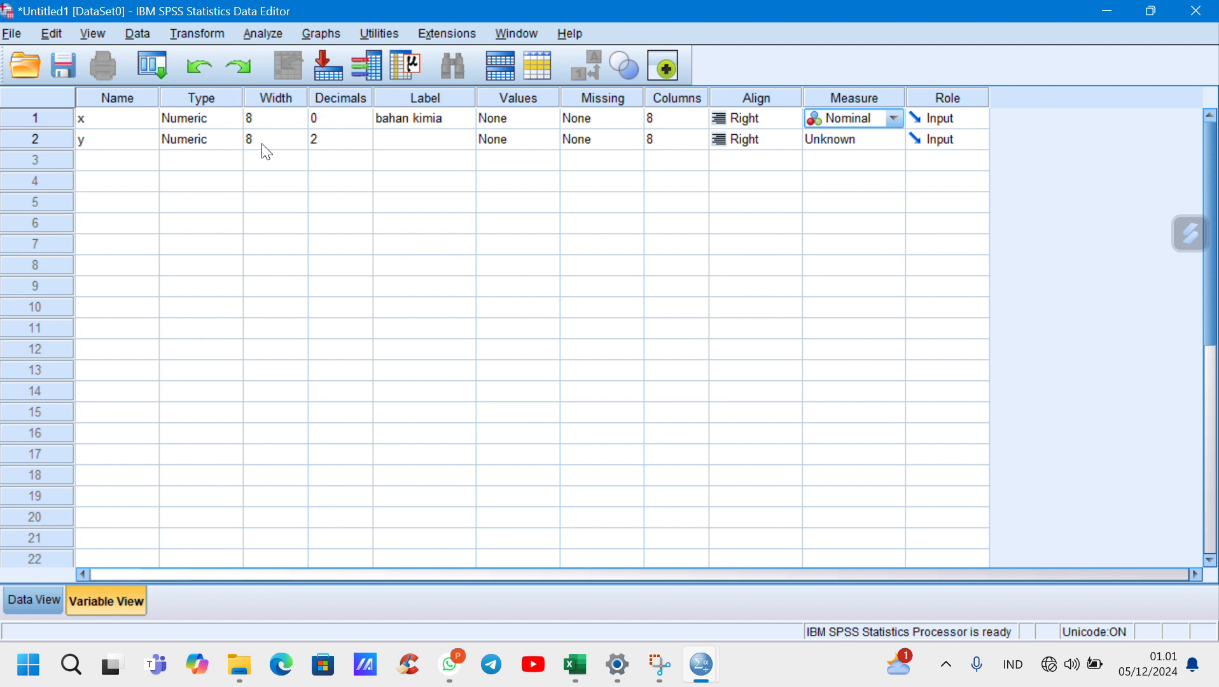
# Set variable y to 0 decimals, the label pertumbuhan and the Scale measure.
pyautogui.click(342, 138)
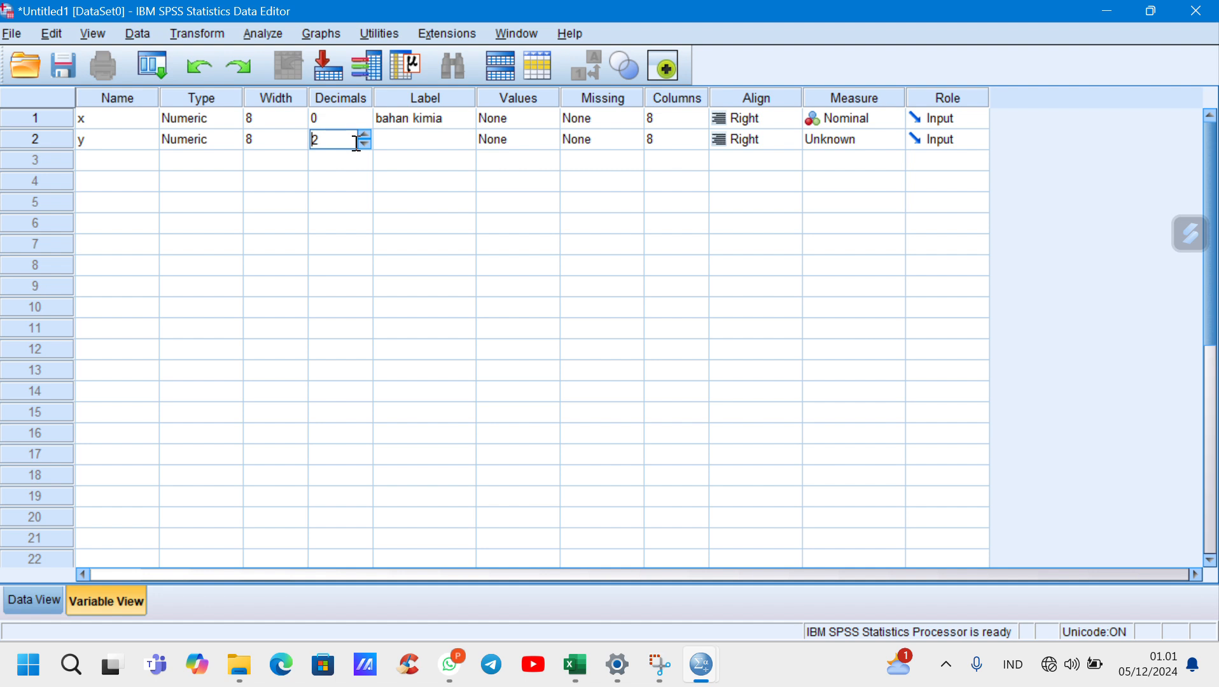
pyautogui.click(364, 144)
pyautogui.click(365, 143)
pyautogui.click(414, 143)
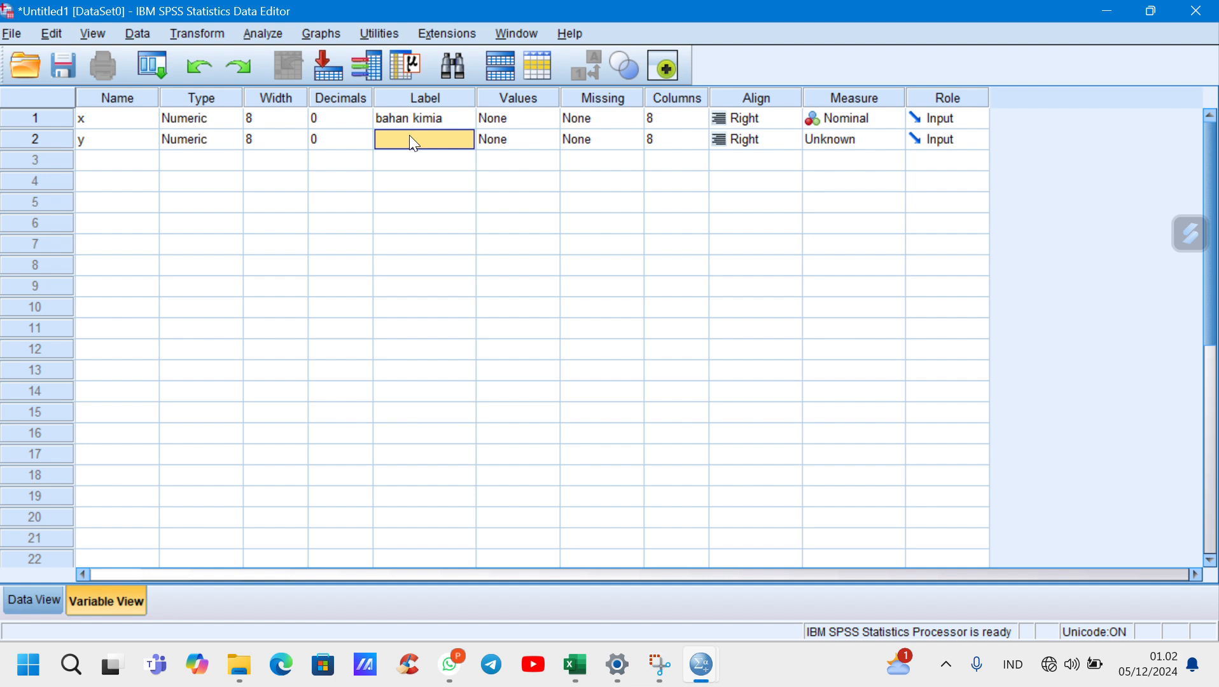
pyautogui.write('pertumbuhan')
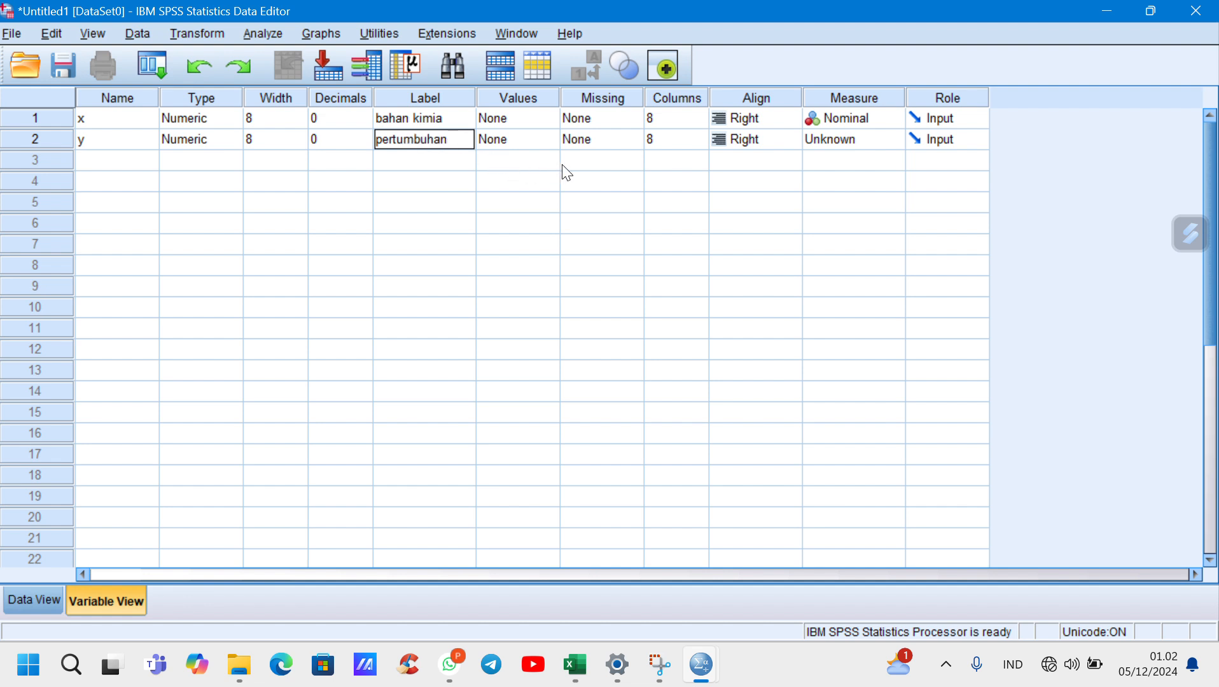
pyautogui.click(845, 140)
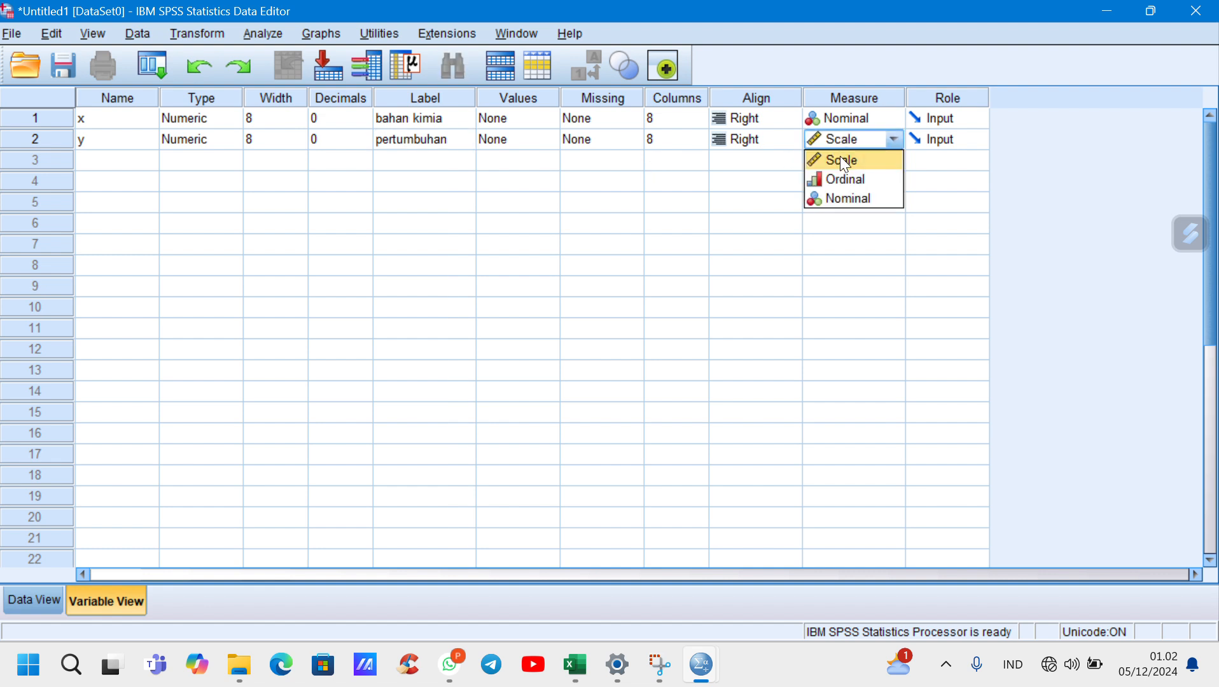
pyautogui.click(841, 160)
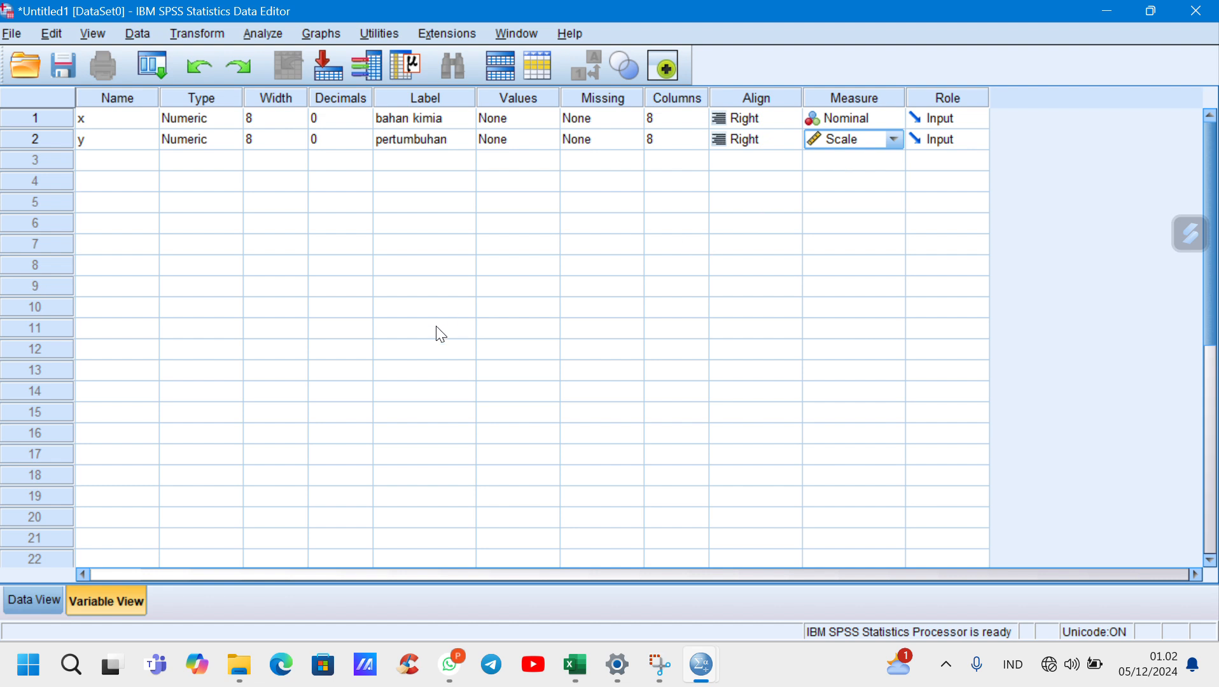
# Return the dataset to its data grid and switch to the Kruskal-Wallis sample workbook in Excel.
pyautogui.click(22, 597)
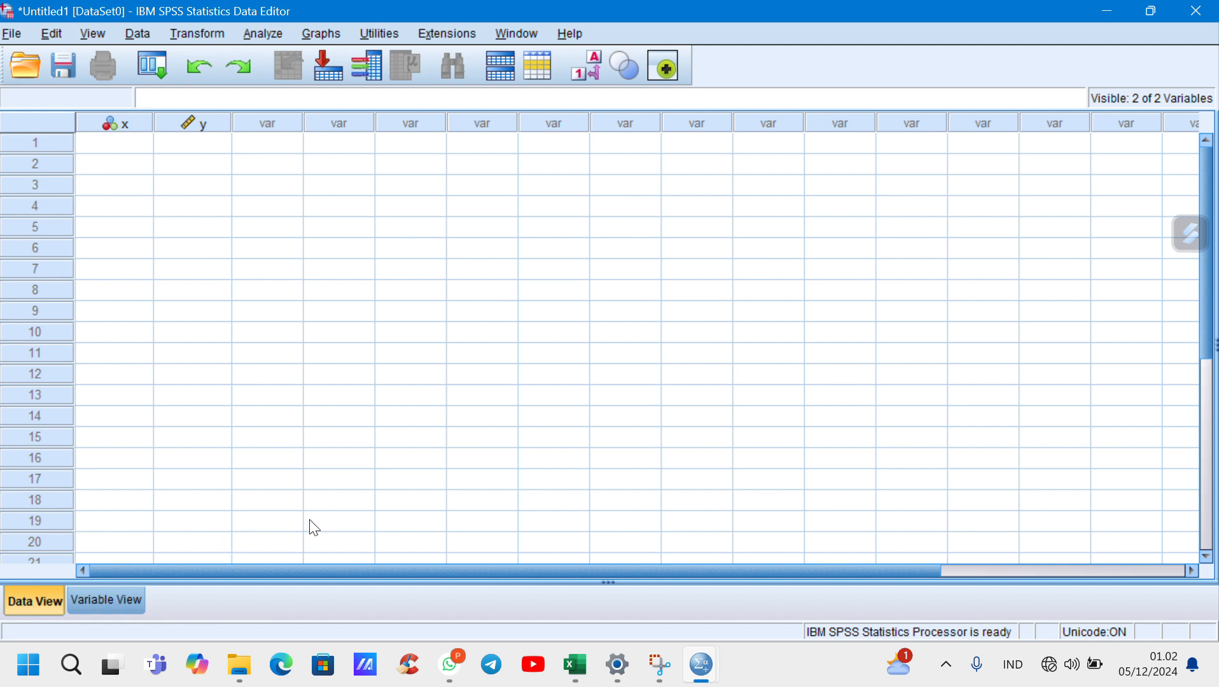
pyautogui.moveTo(576, 670)
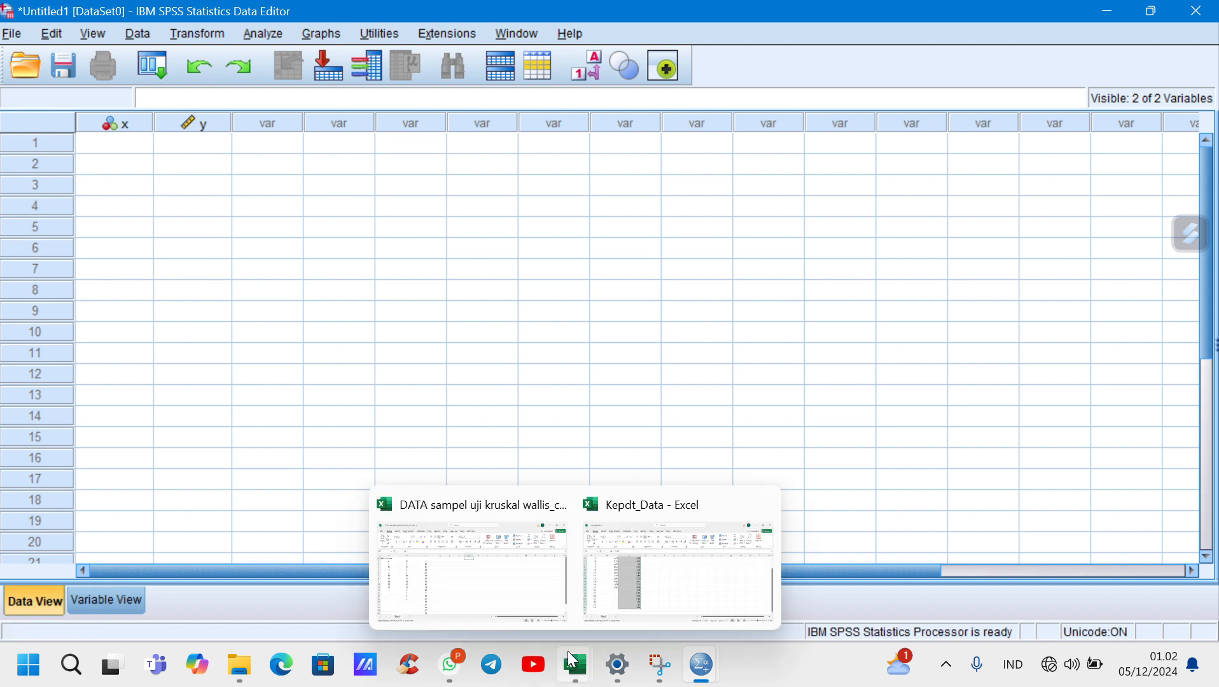
pyautogui.click(518, 597)
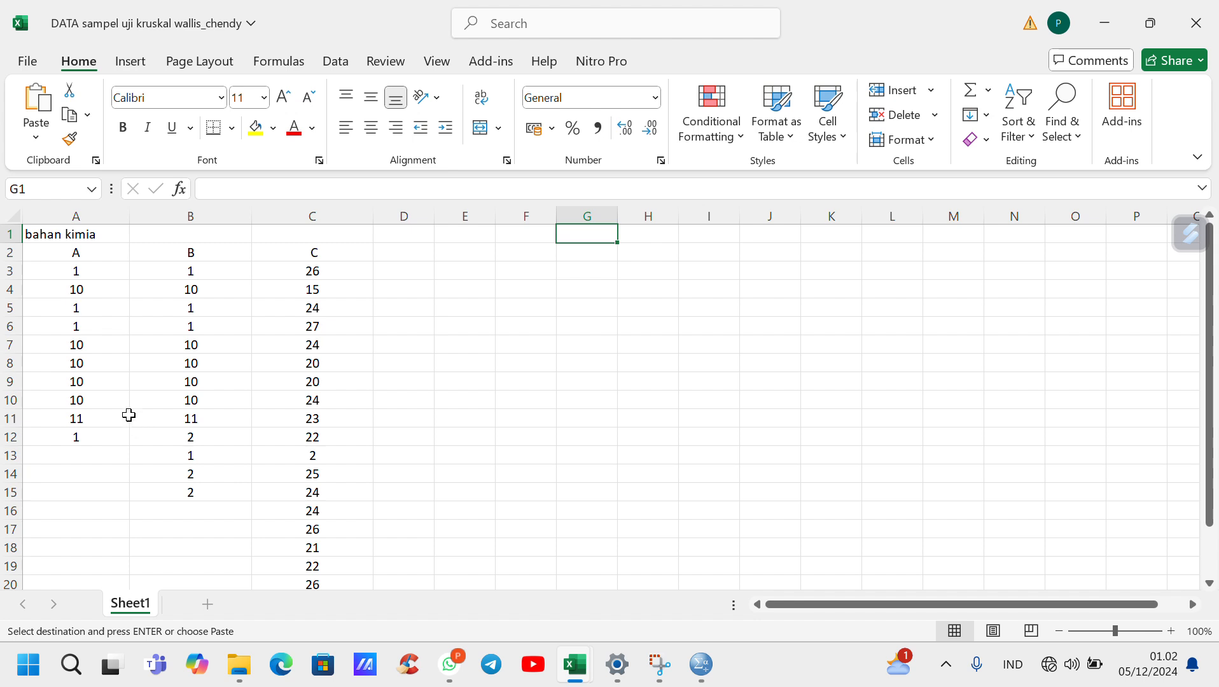
pyautogui.click(78, 276)
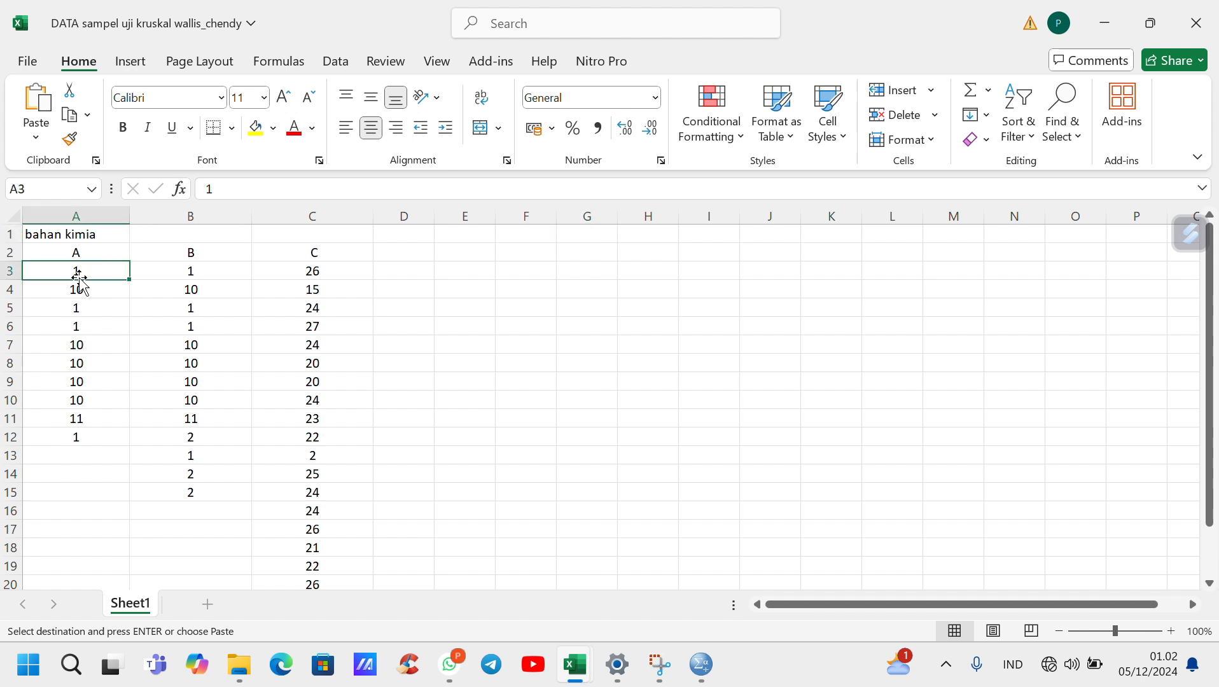
pyautogui.moveTo(80, 280); pyautogui.dragTo(83, 298)
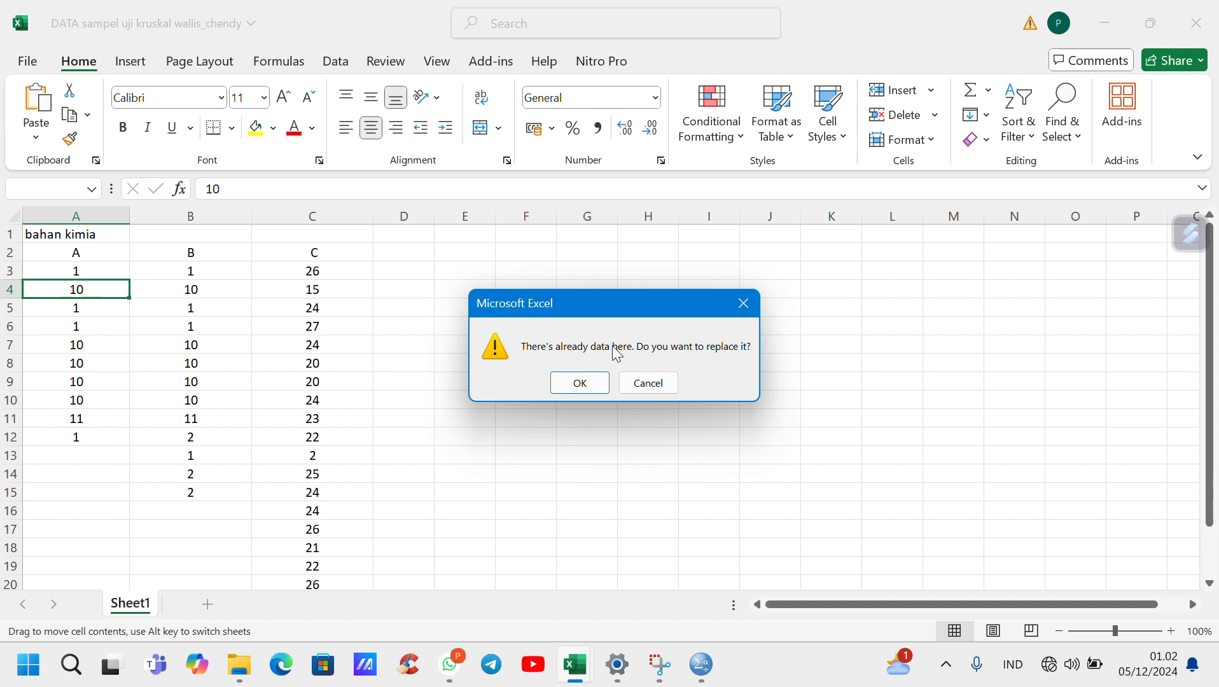
pyautogui.click(745, 304)
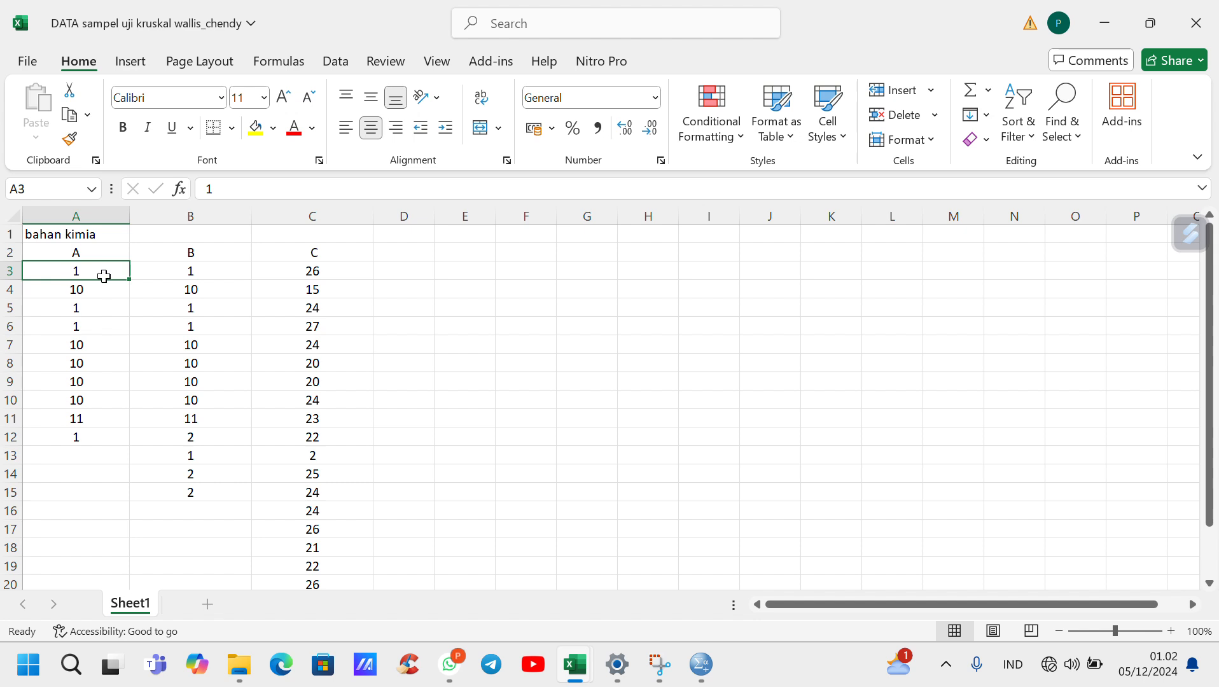
# Copy the values of bahan kimia group A in cells A3:A12.
pyautogui.click(183, 279)
pyautogui.click(108, 277)
pyautogui.moveTo(104, 276); pyautogui.dragTo(105, 438)
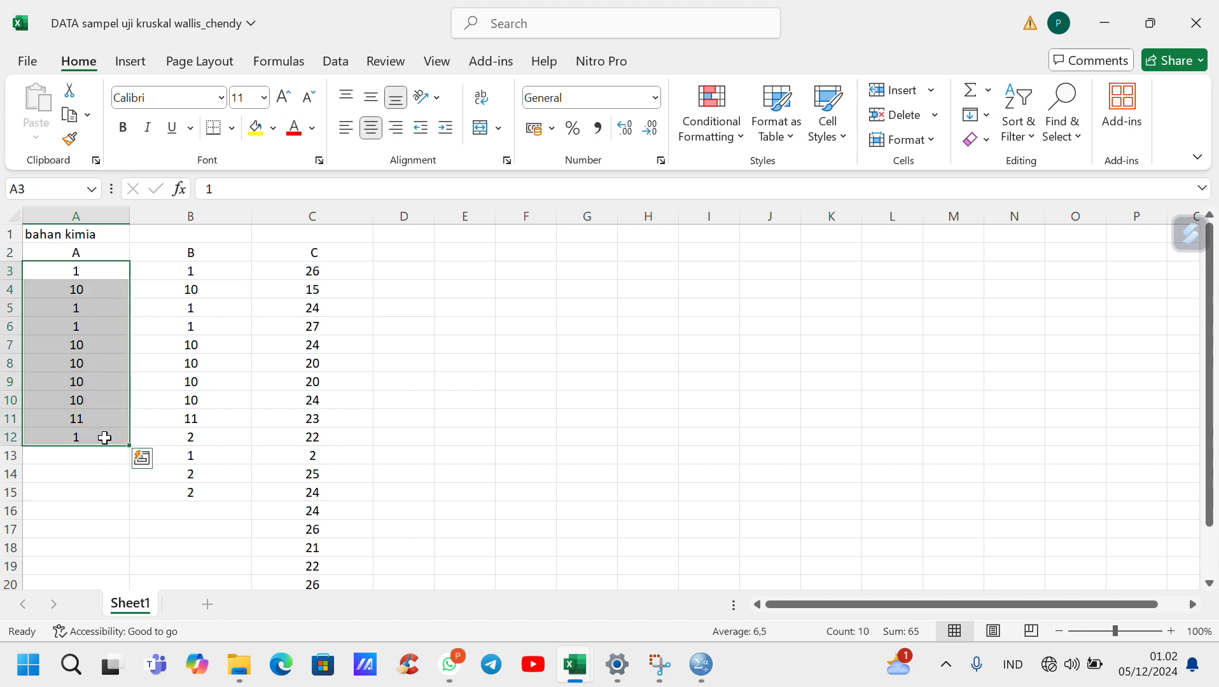
pyautogui.hotkey('ctrl', 'c')
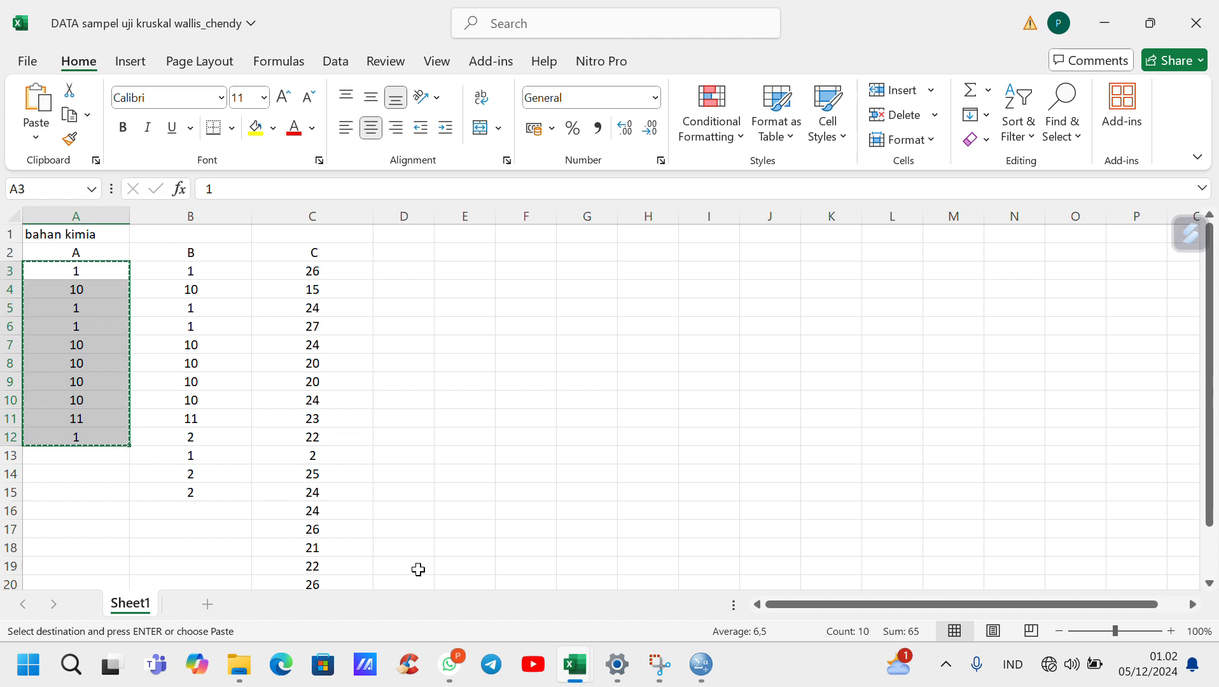
# Switch to the SPSS dataset and paste the copied group A values into variable y from row 1.
pyautogui.moveTo(578, 671)
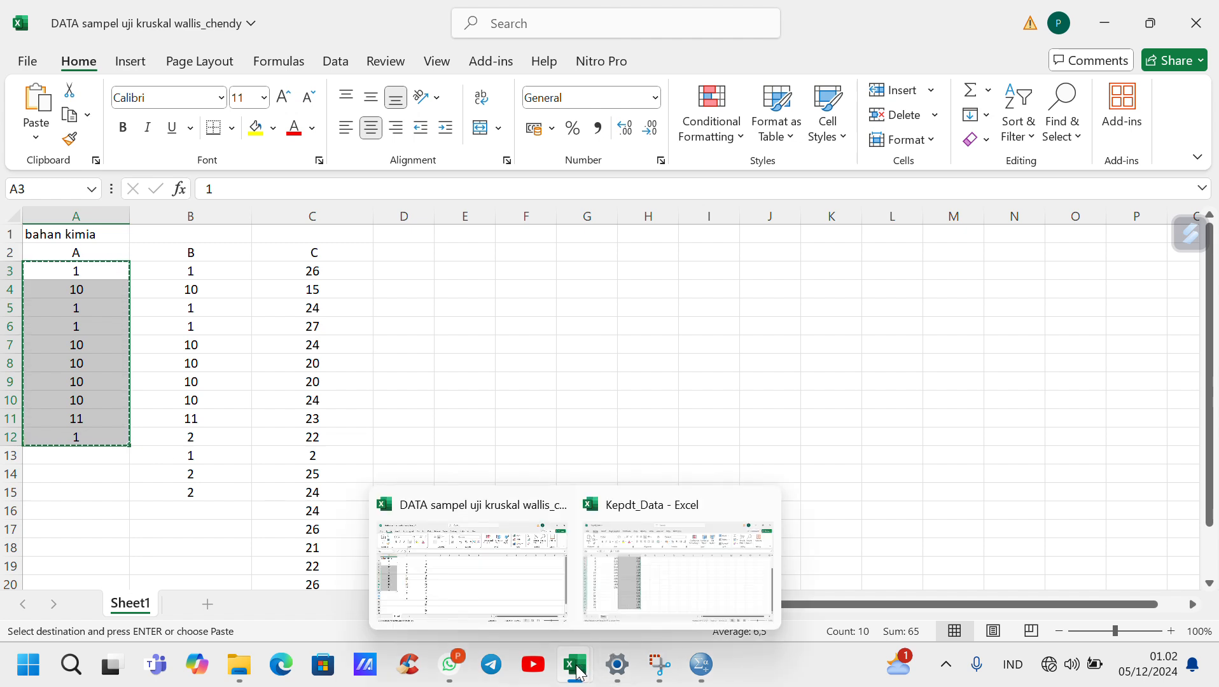
pyautogui.moveTo(702, 666)
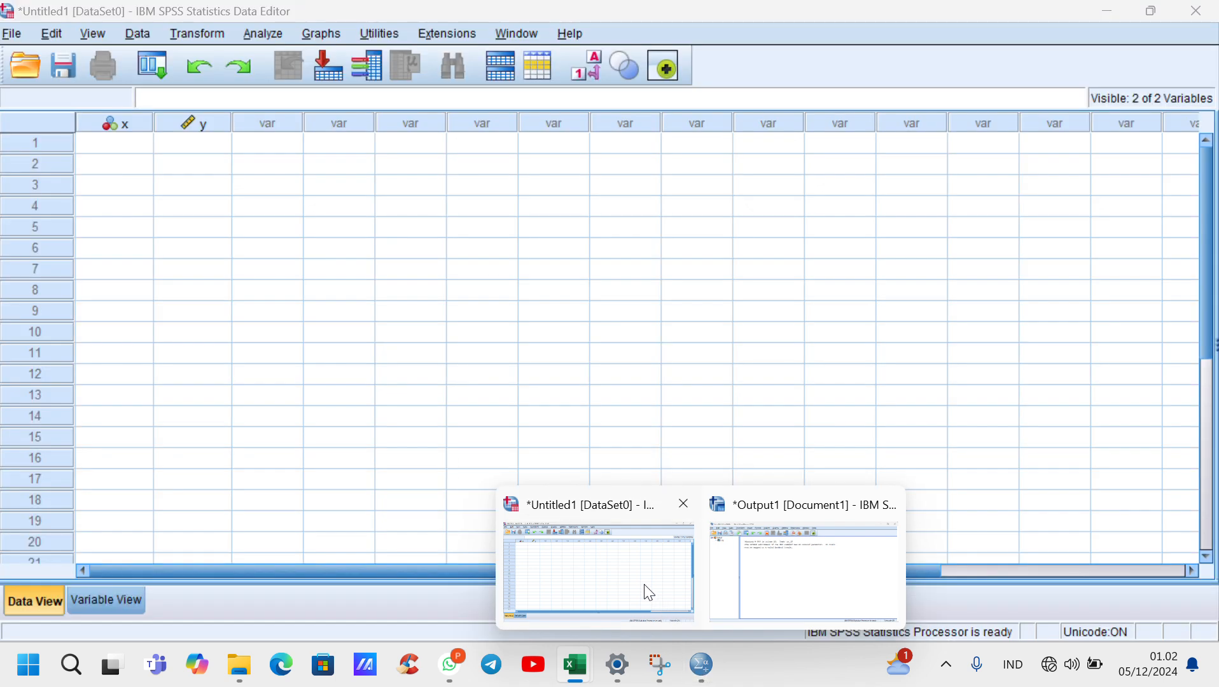
pyautogui.click(645, 589)
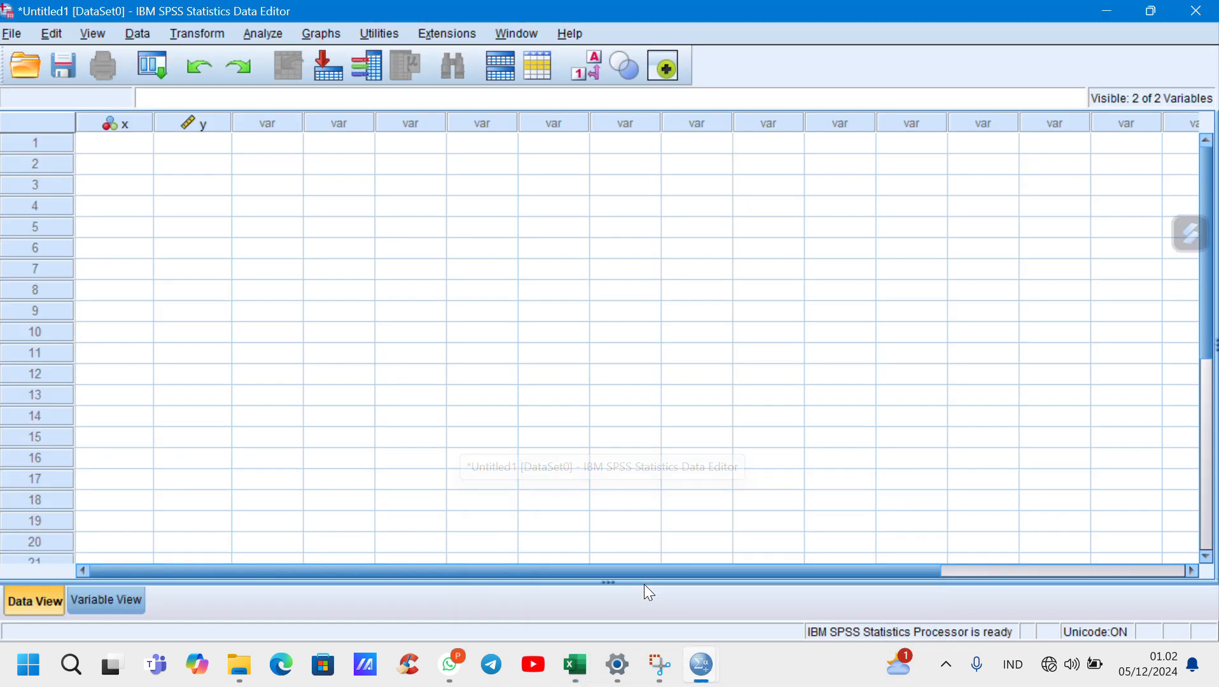
pyautogui.click(223, 158)
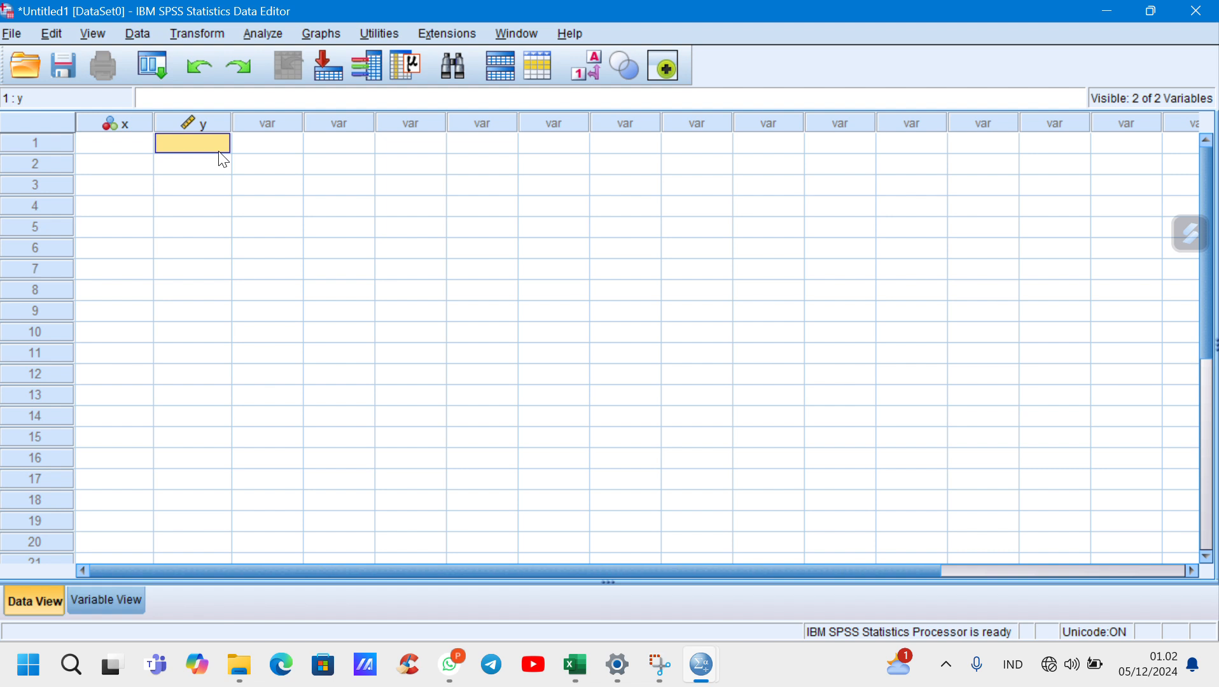
pyautogui.hotkey('ctrl', 'v')
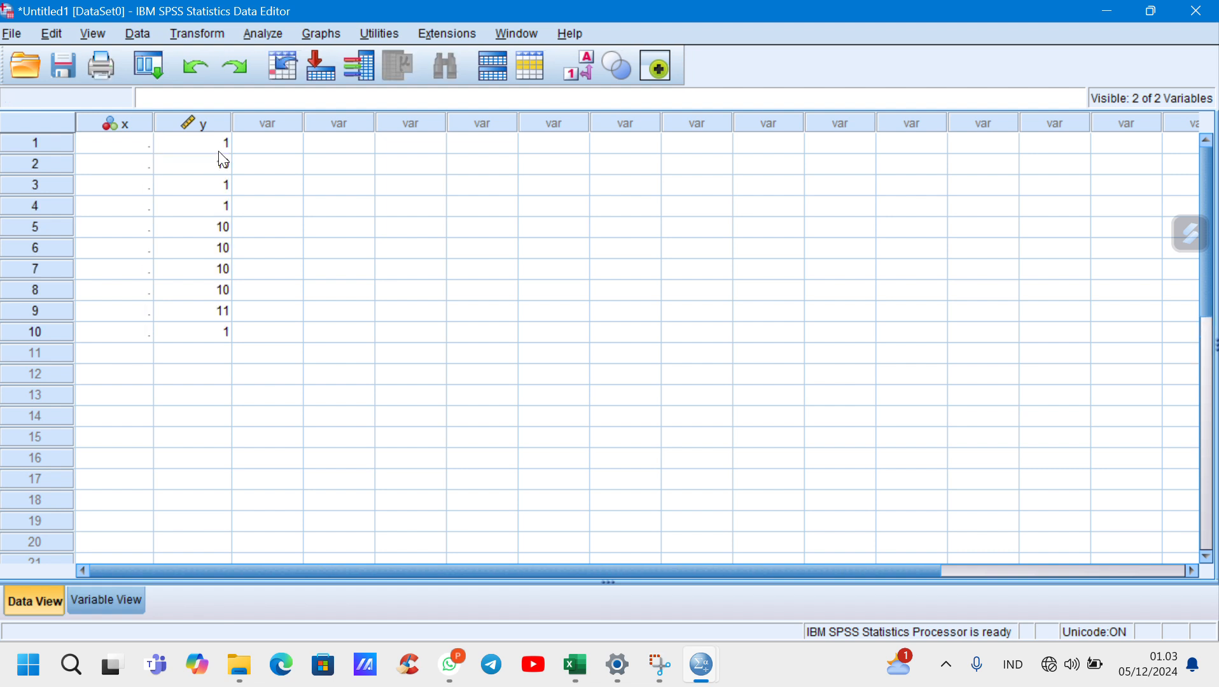
# Enter group code 1 in variable x for rows 1 to 10.
pyautogui.click(144, 149)
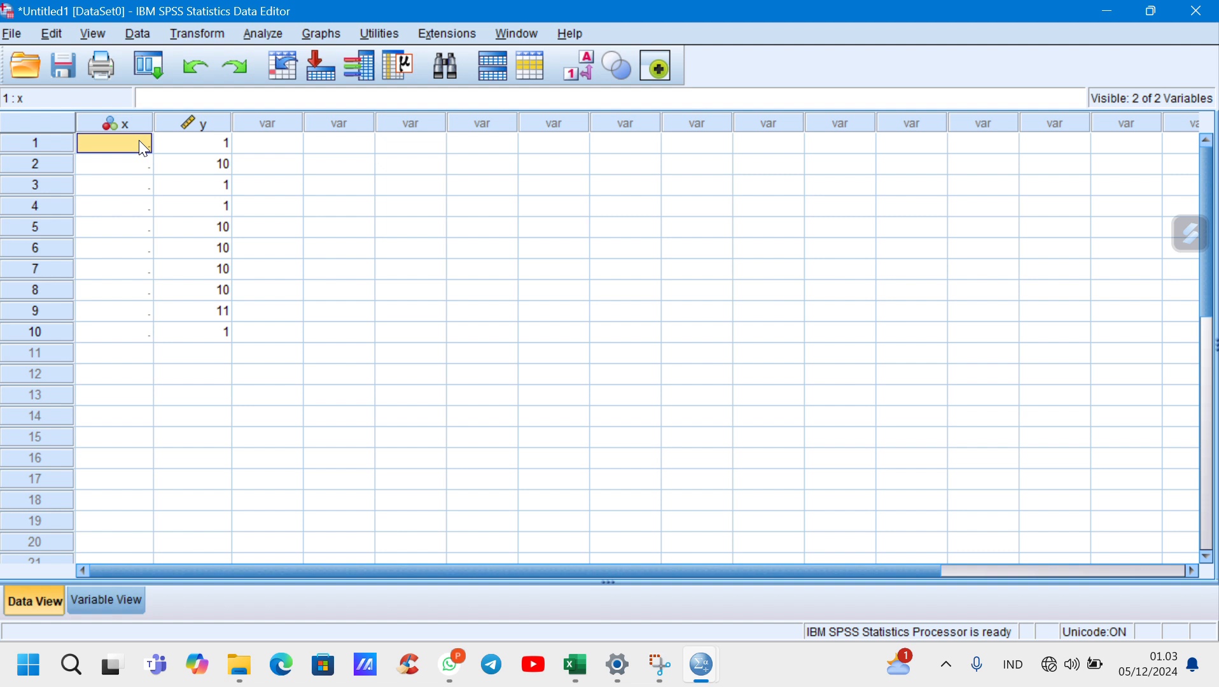
pyautogui.write('1')
pyautogui.press('Return')
pyautogui.write('1')
pyautogui.press('Return')
pyautogui.write('1')
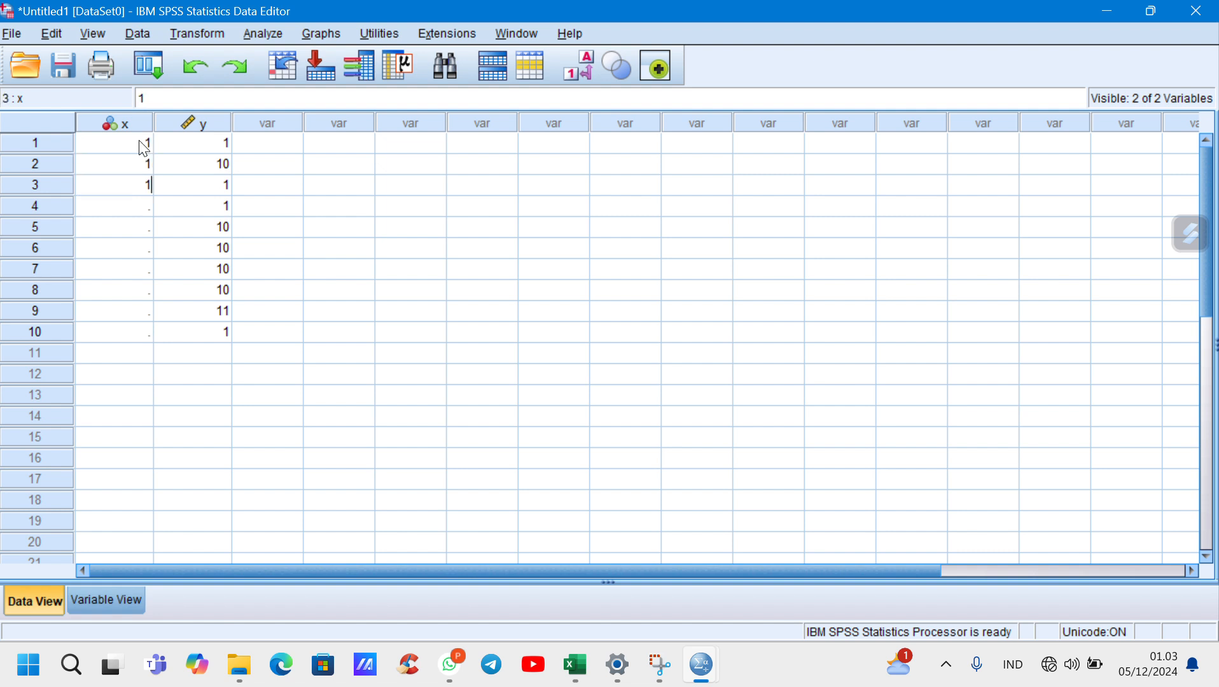
pyautogui.press('Return')
pyautogui.write('1')
pyautogui.press('Return')
pyautogui.write('1')
pyautogui.press('Return')
pyautogui.write('1')
pyautogui.press('Return')
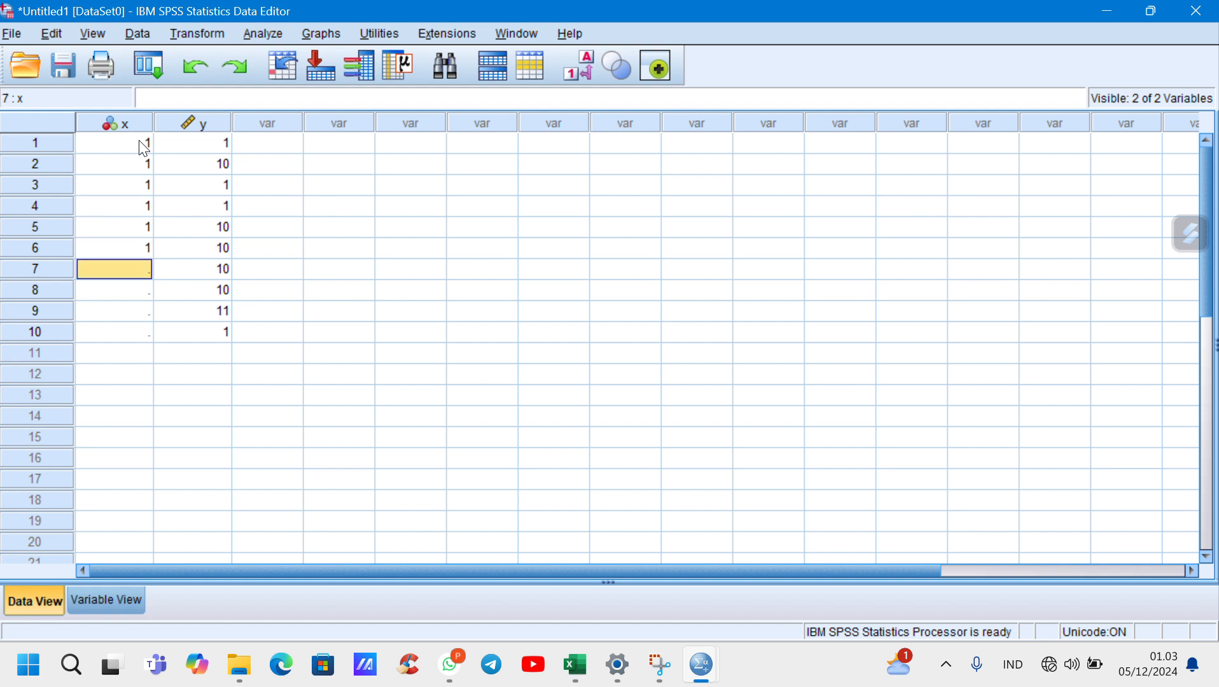
pyautogui.write('1')
pyautogui.press('Return')
pyautogui.write('1')
pyautogui.press('Return')
pyautogui.write('1')
pyautogui.press('Return')
pyautogui.write('1')
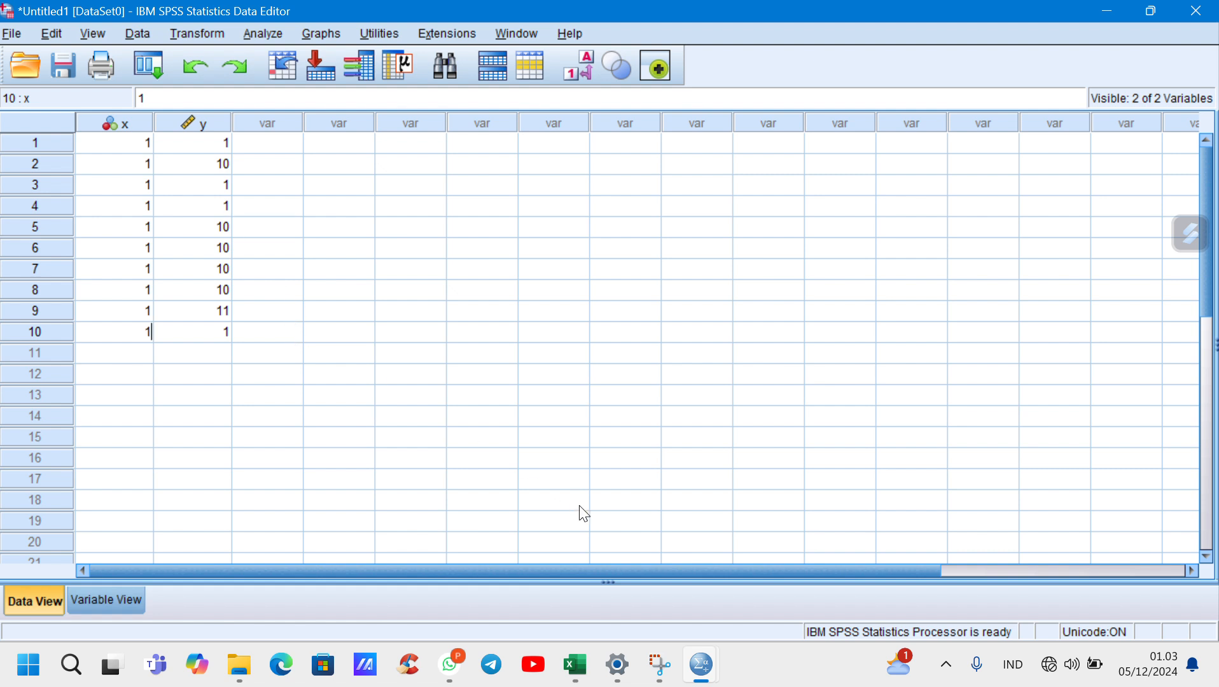
# Switch to the Kruskal-Wallis sample workbook in Excel and copy the bahan kimia group B values in cells B3:B15.
pyautogui.moveTo(576, 673)
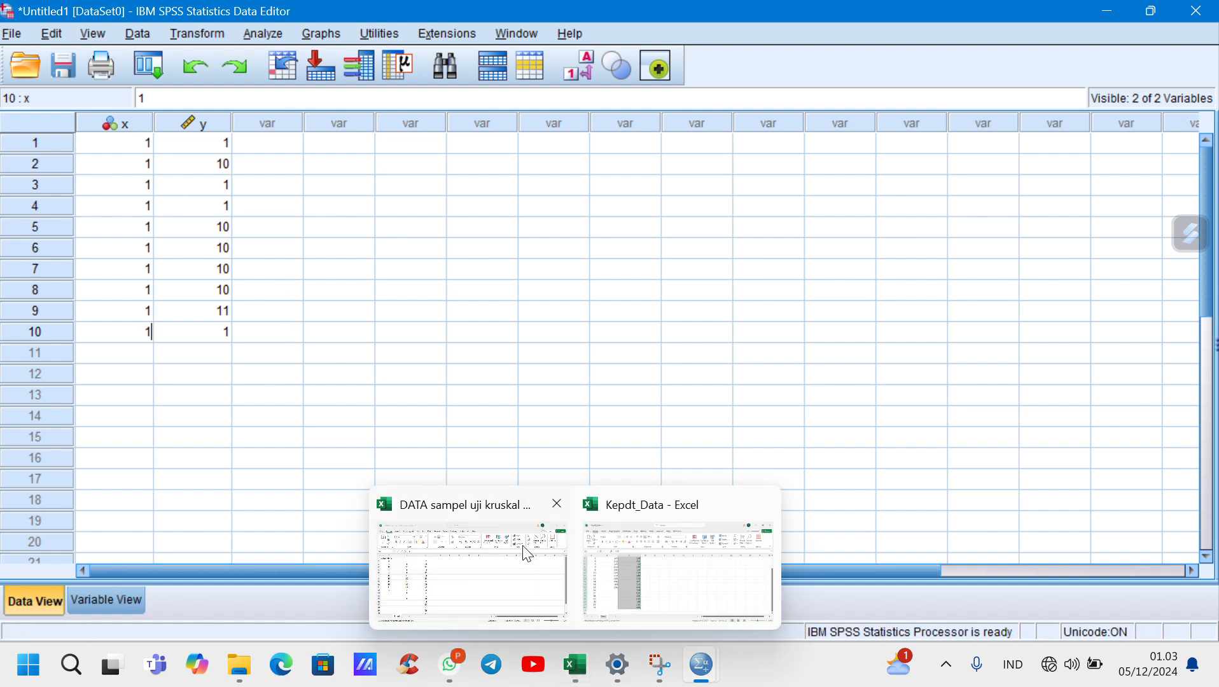
pyautogui.click(527, 586)
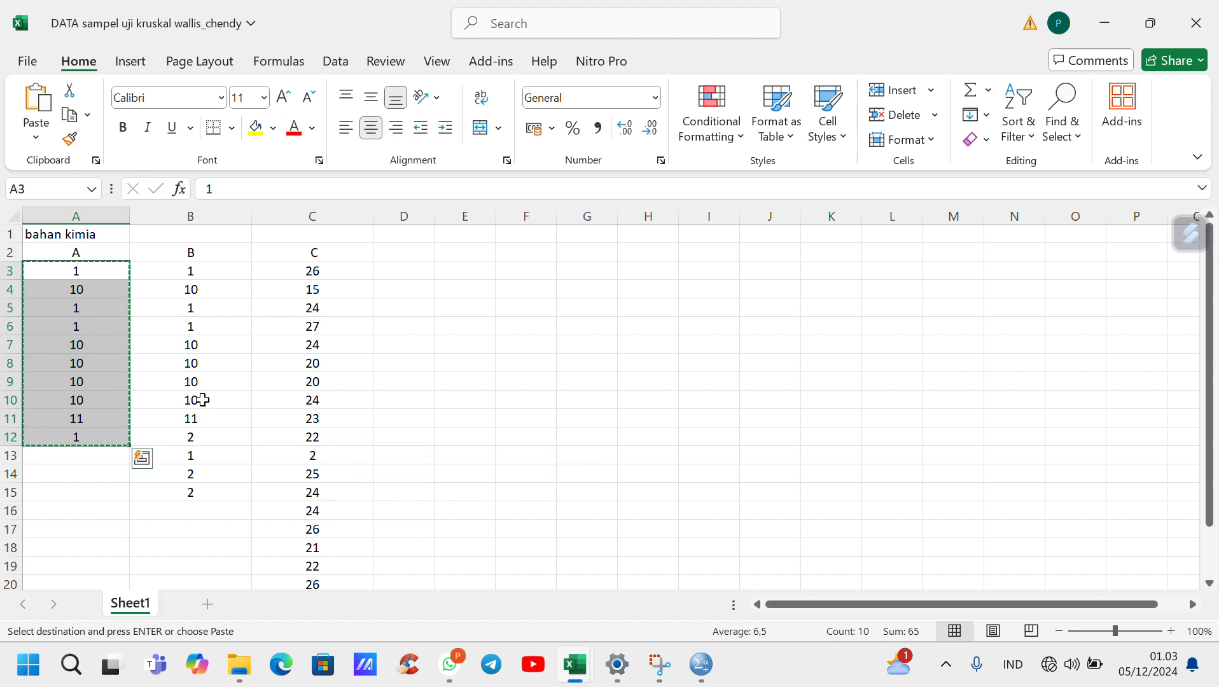
pyautogui.click(235, 275)
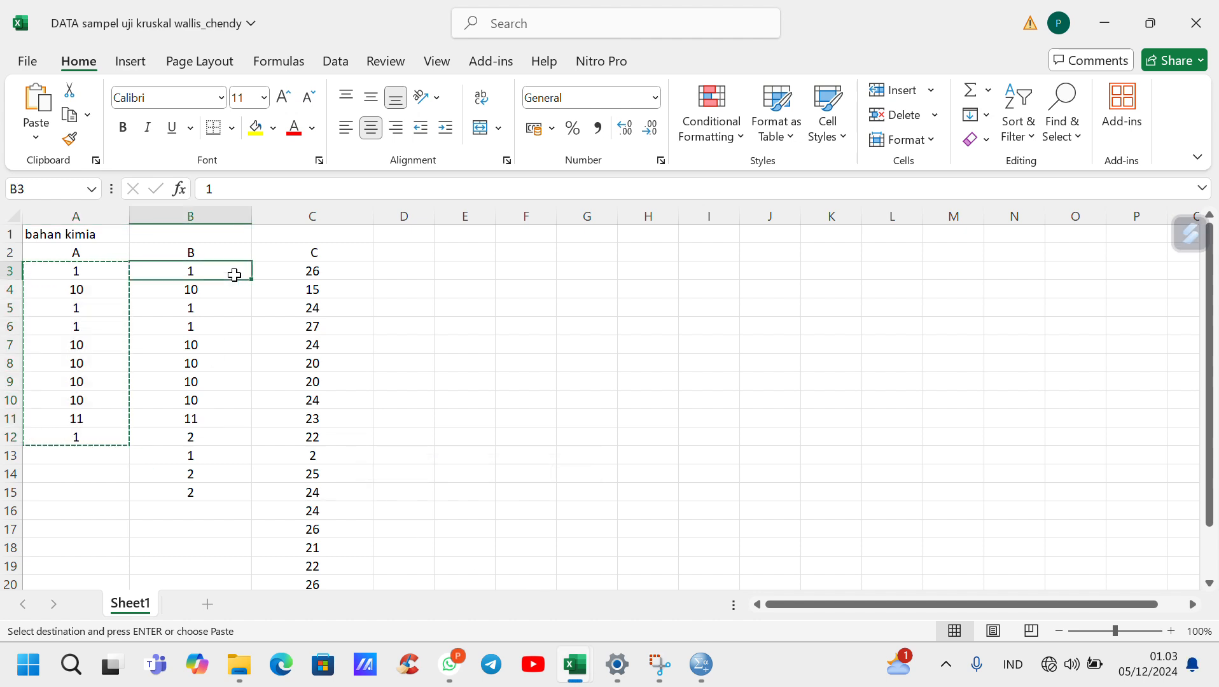
pyautogui.doubleClick(235, 275)
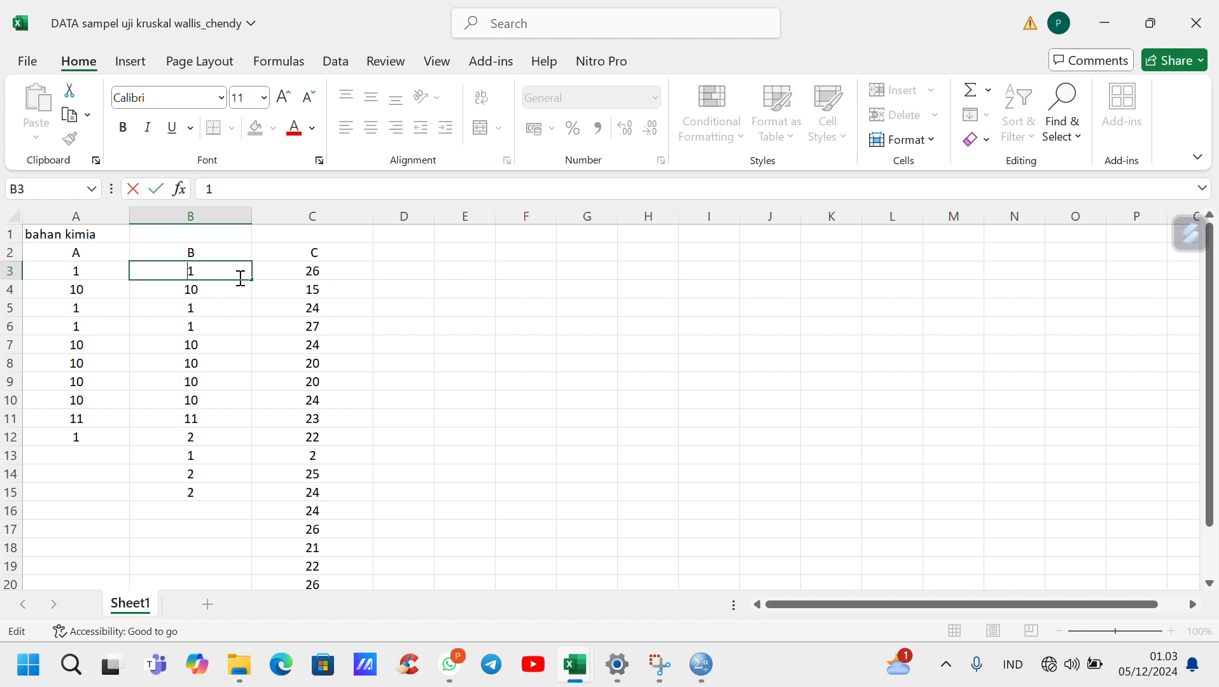
pyautogui.click(297, 283)
pyautogui.click(222, 268)
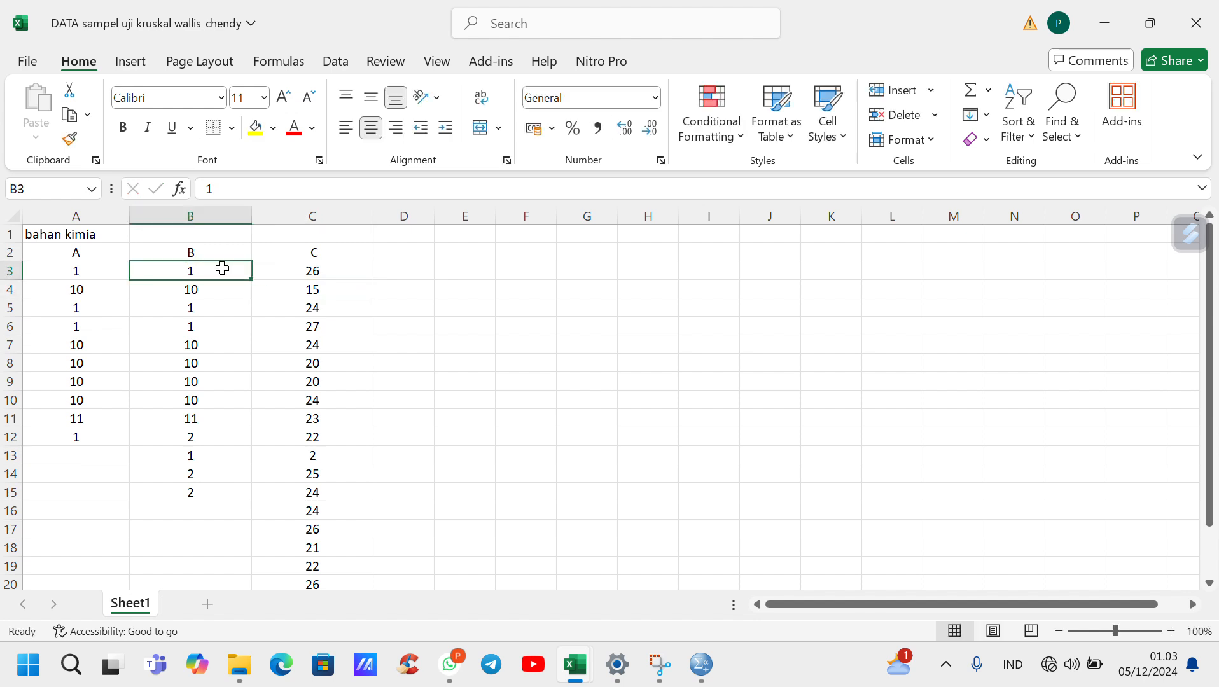
pyautogui.moveTo(222, 268); pyautogui.dragTo(221, 487)
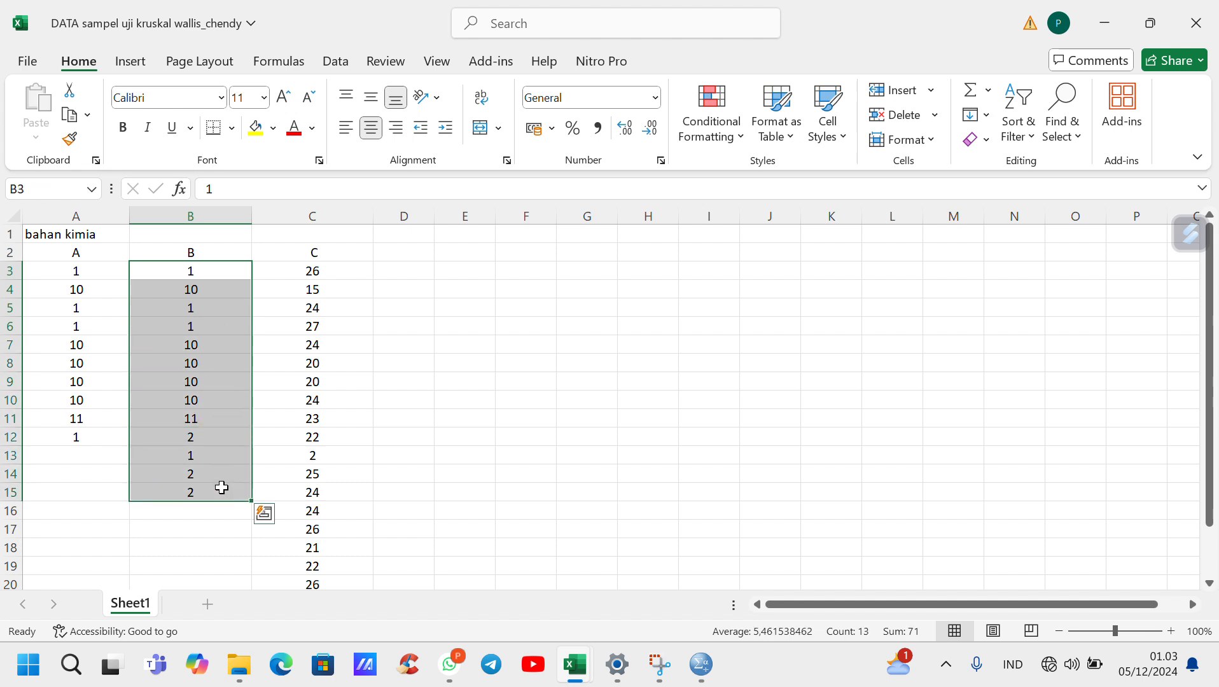
pyautogui.hotkey('ctrl', 'c')
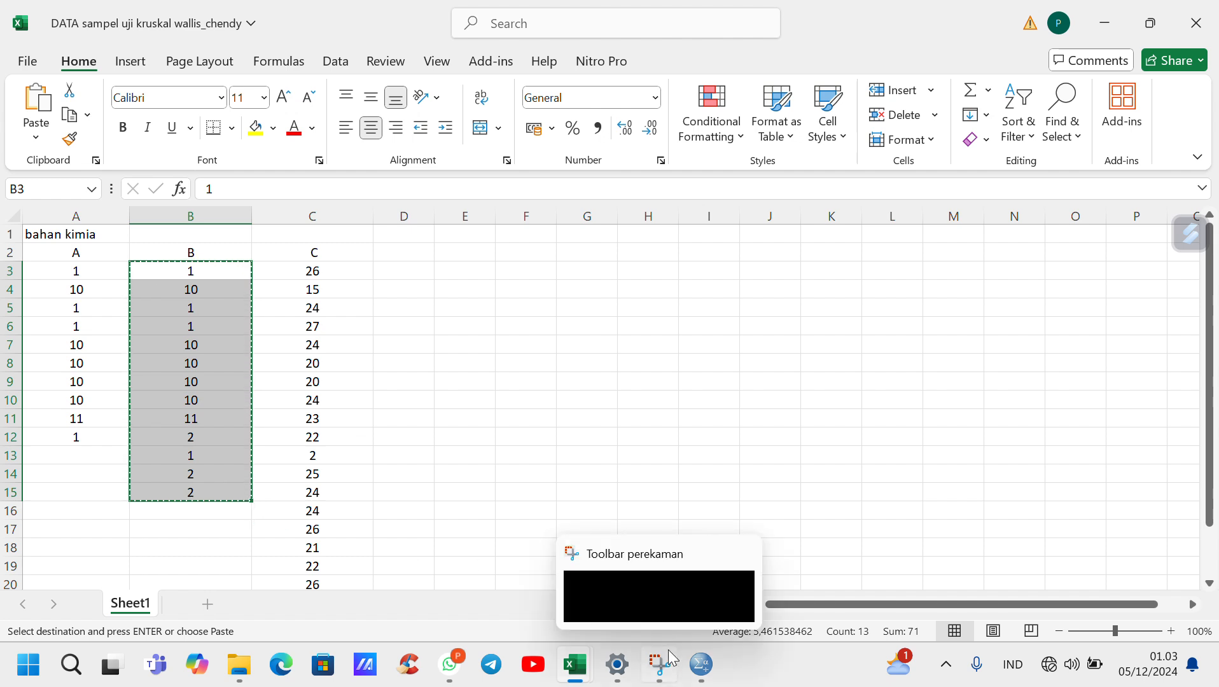
# Switch to the SPSS dataset and paste the copied group B values into variable y from row 11.
pyautogui.click(704, 667)
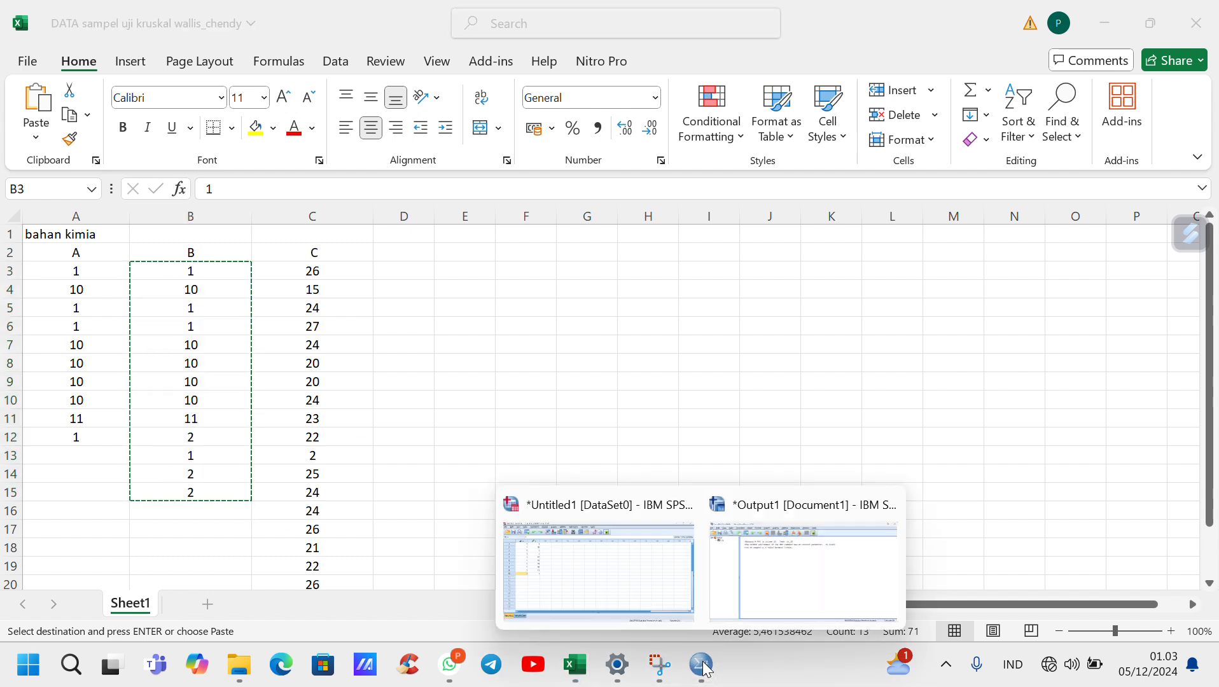
pyautogui.click(579, 566)
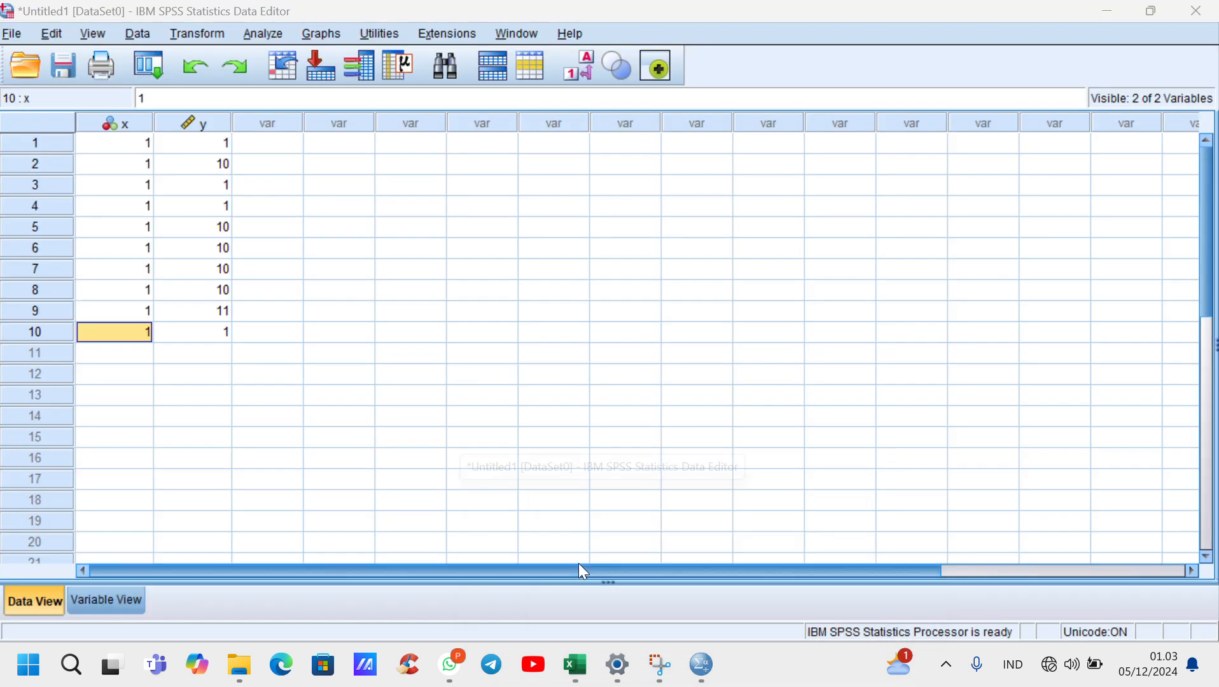
pyautogui.click(223, 357)
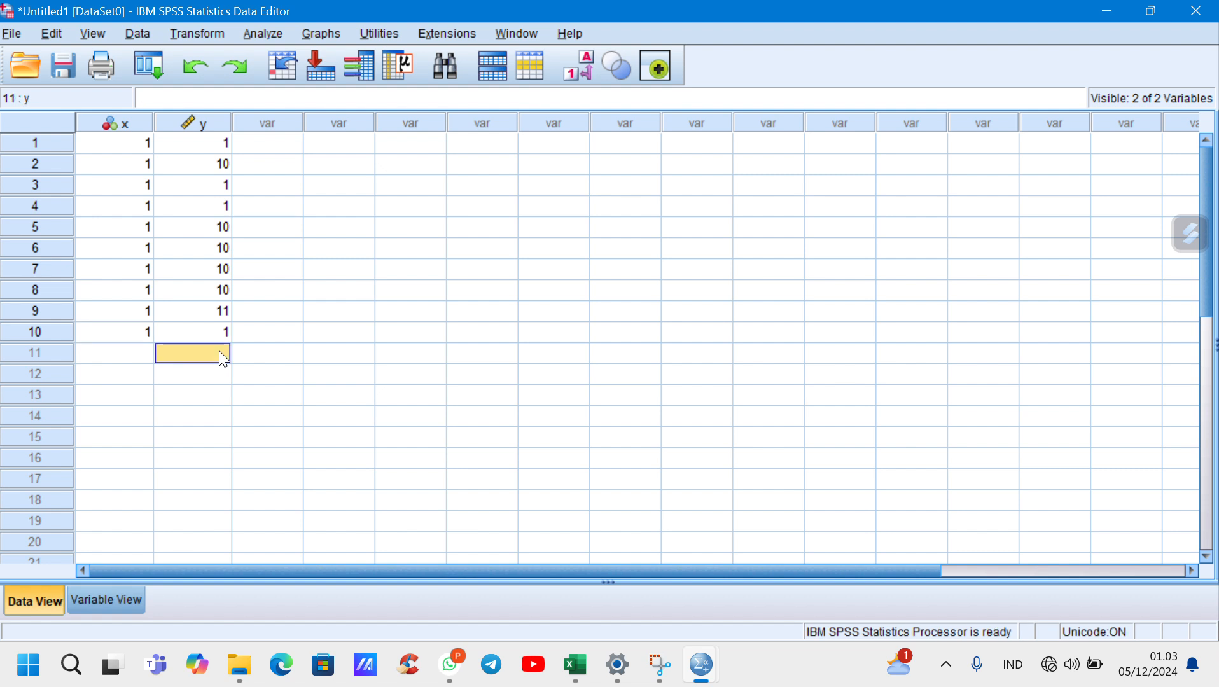
pyautogui.hotkey('ctrl', 'v')
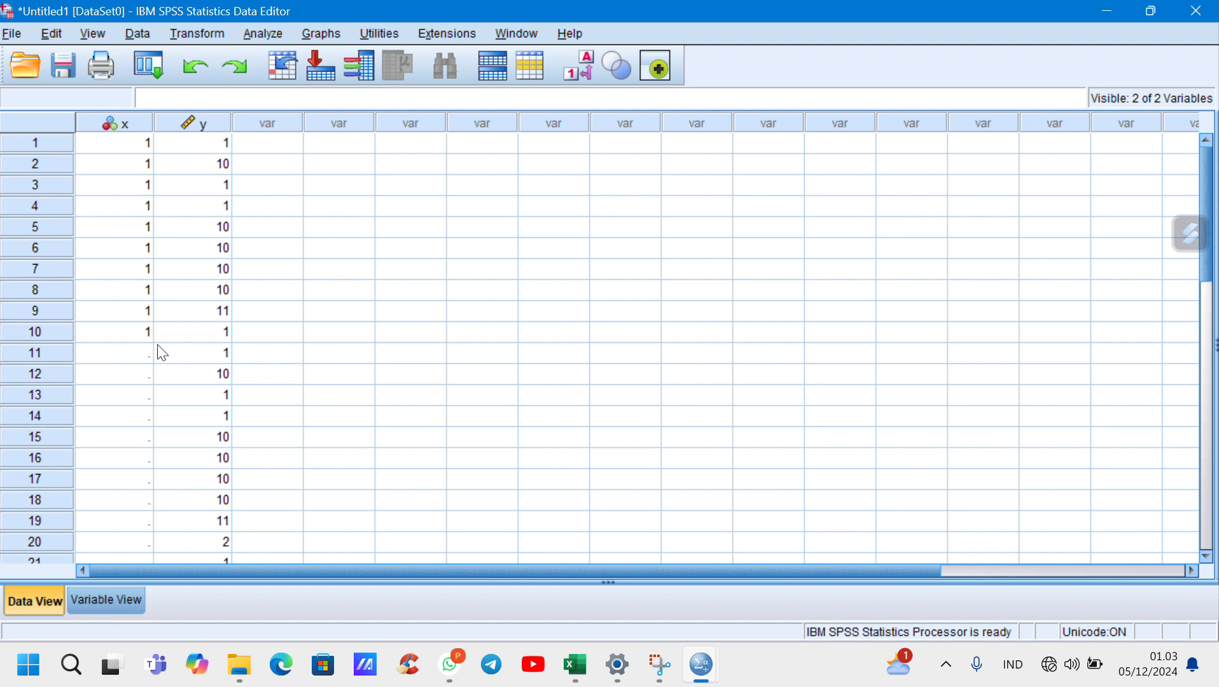
# Enter group code 2 in variable x for rows 11 to 23.
pyautogui.click(144, 360)
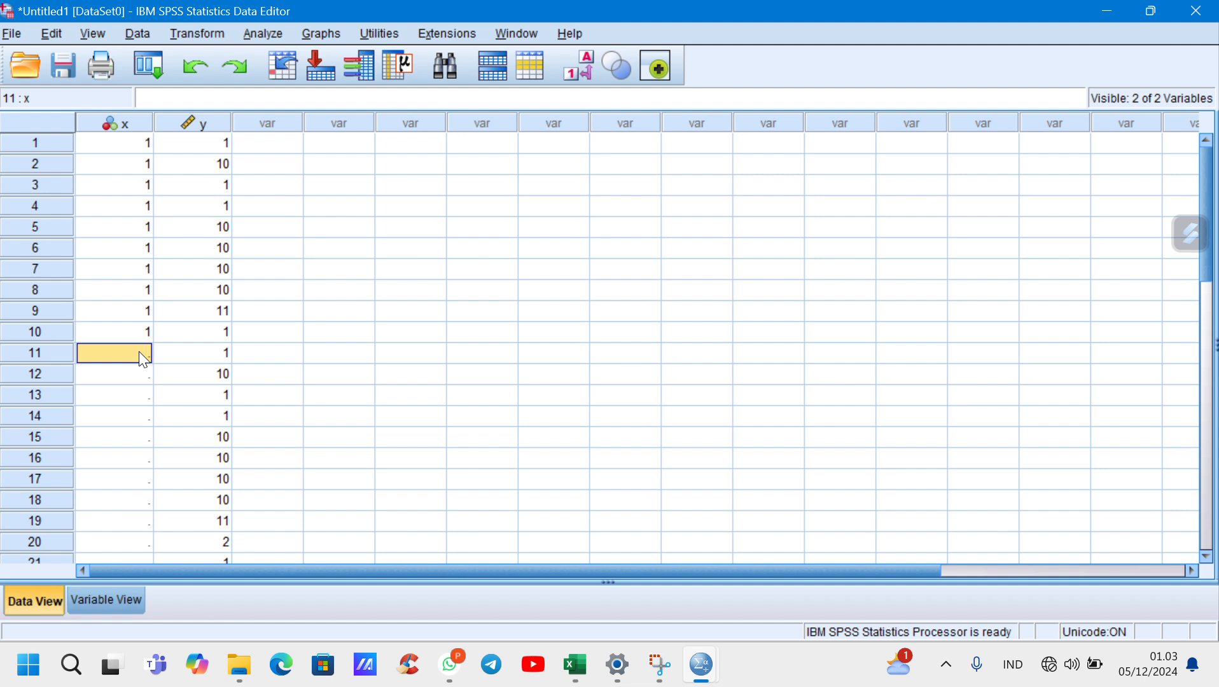
pyautogui.write('2')
pyautogui.press('Return')
pyautogui.write('2')
pyautogui.press('Return')
pyautogui.write('2')
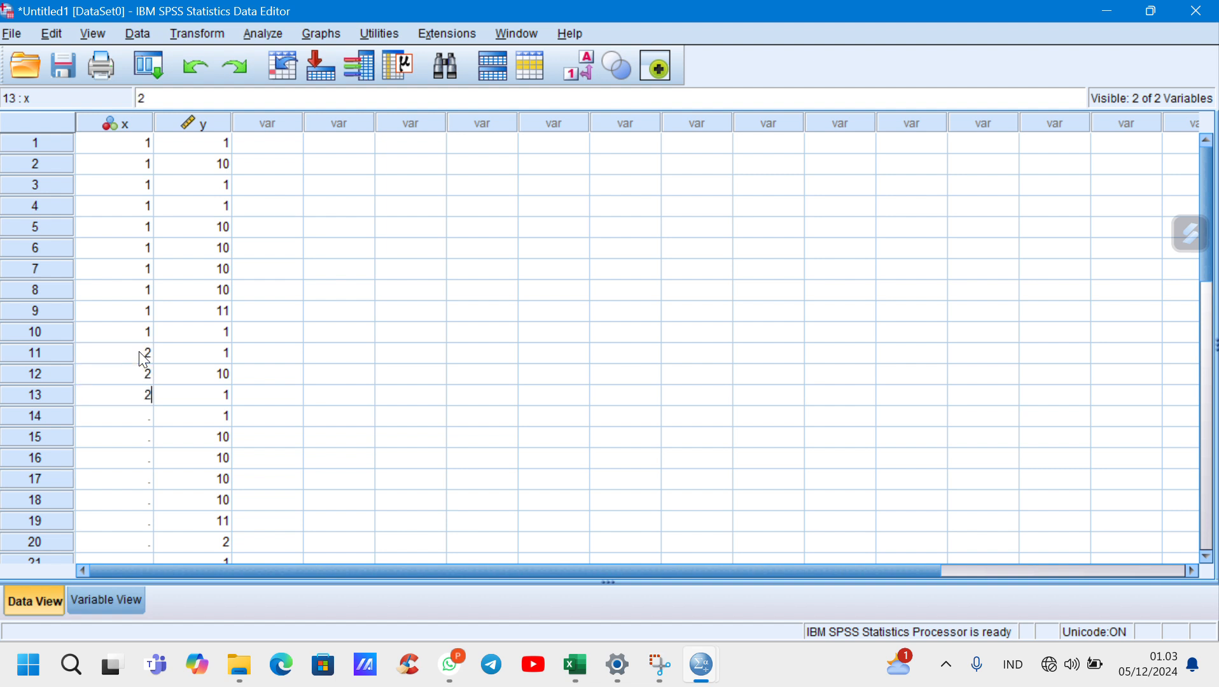
pyautogui.press('Return')
pyautogui.write('2')
pyautogui.press('Return')
pyautogui.write('2')
pyautogui.press('Return')
pyautogui.write('2')
pyautogui.press('Return')
pyautogui.write('2 ')
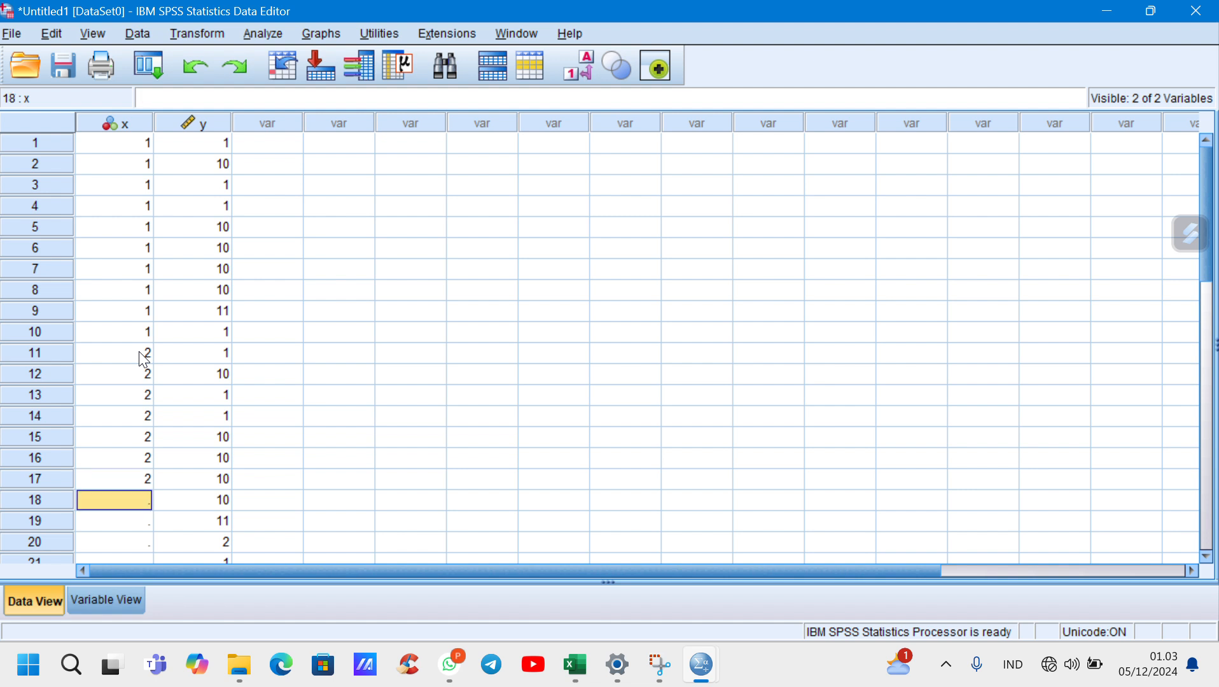
pyautogui.write('2')
pyautogui.press('Return')
pyautogui.write('2')
pyautogui.press('Return')
pyautogui.write('2')
pyautogui.press('Return')
pyautogui.write('2')
pyautogui.press('Return')
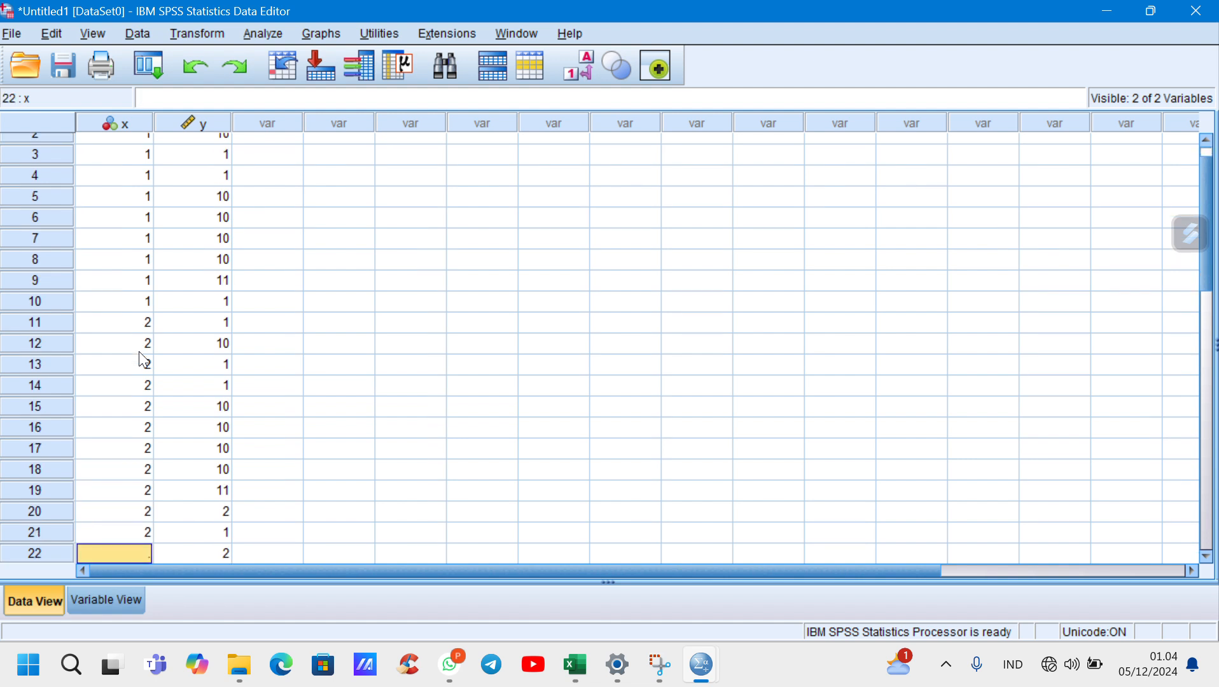
pyautogui.write('2')
pyautogui.press('Return')
pyautogui.write('2')
pyautogui.press('Return')
pyautogui.write('2')
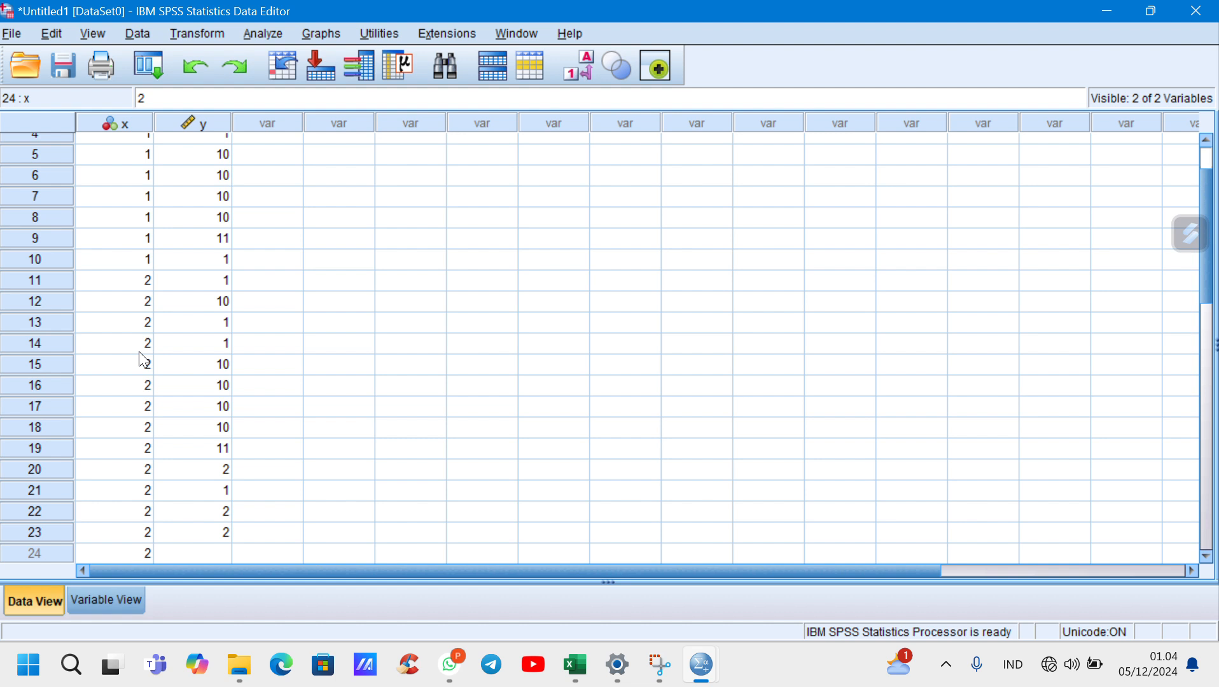
pyautogui.press('BackSpace')
# Switch to the Kruskal-Wallis sample workbook in Excel and copy the bahan kimia group C values in cells C3:C22.
pyautogui.moveTo(576, 665)
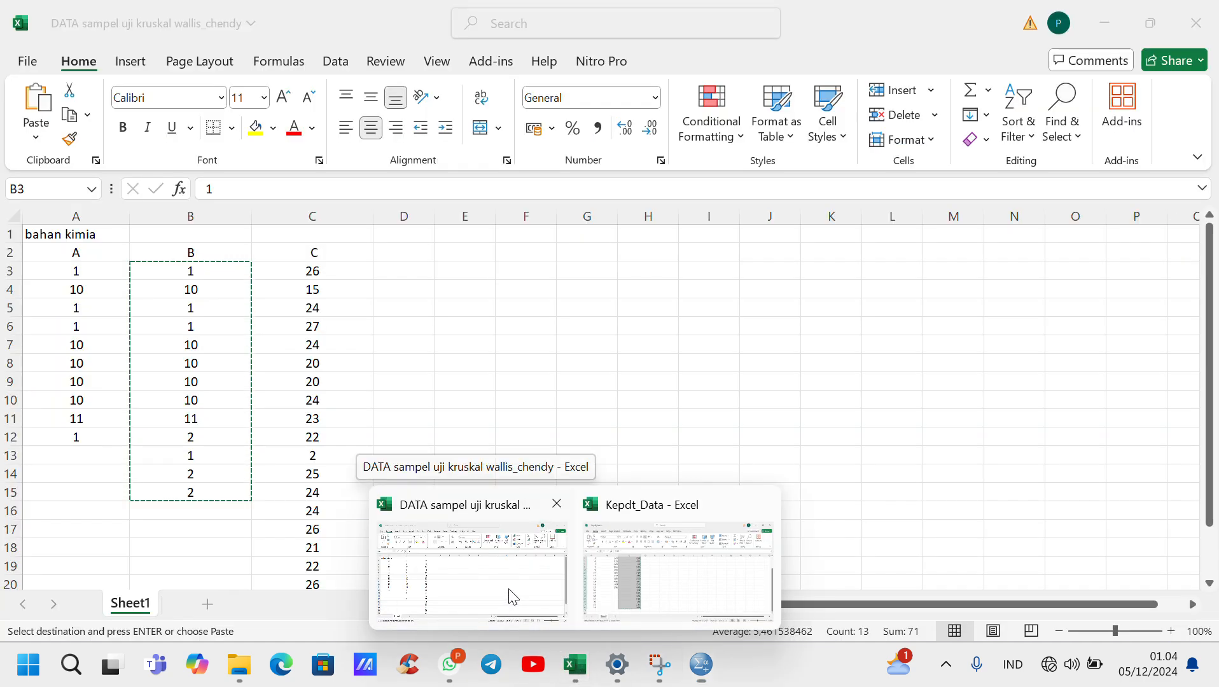
pyautogui.click(510, 601)
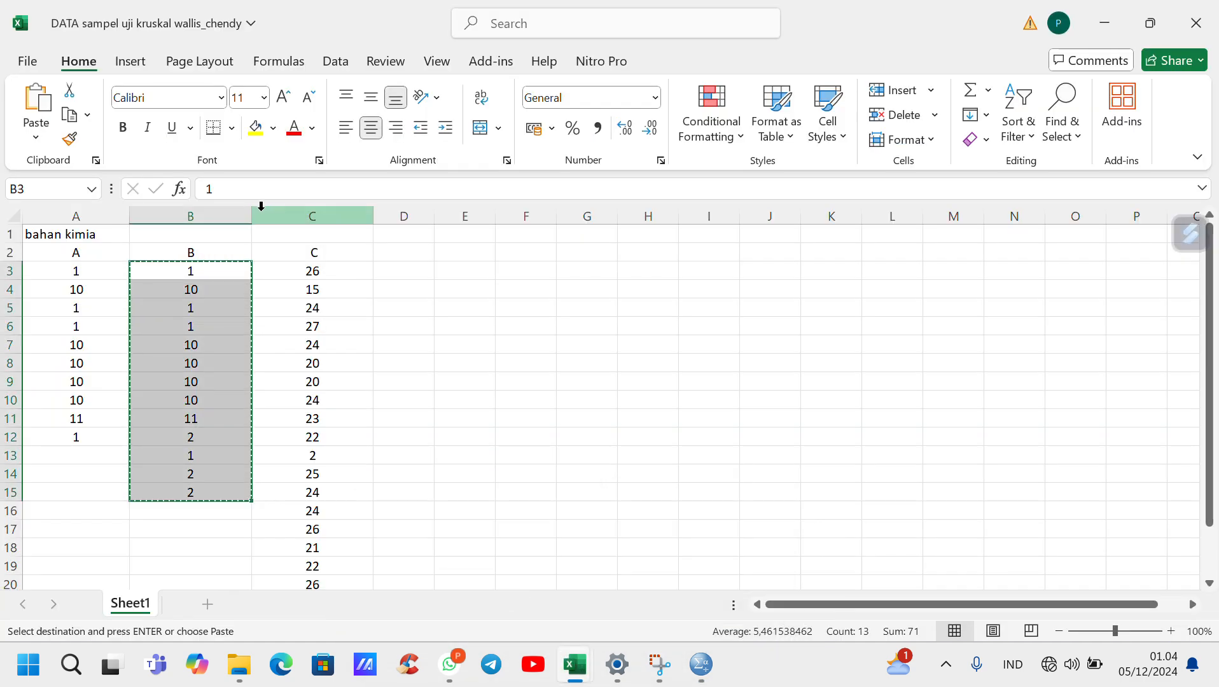
pyautogui.click(283, 270)
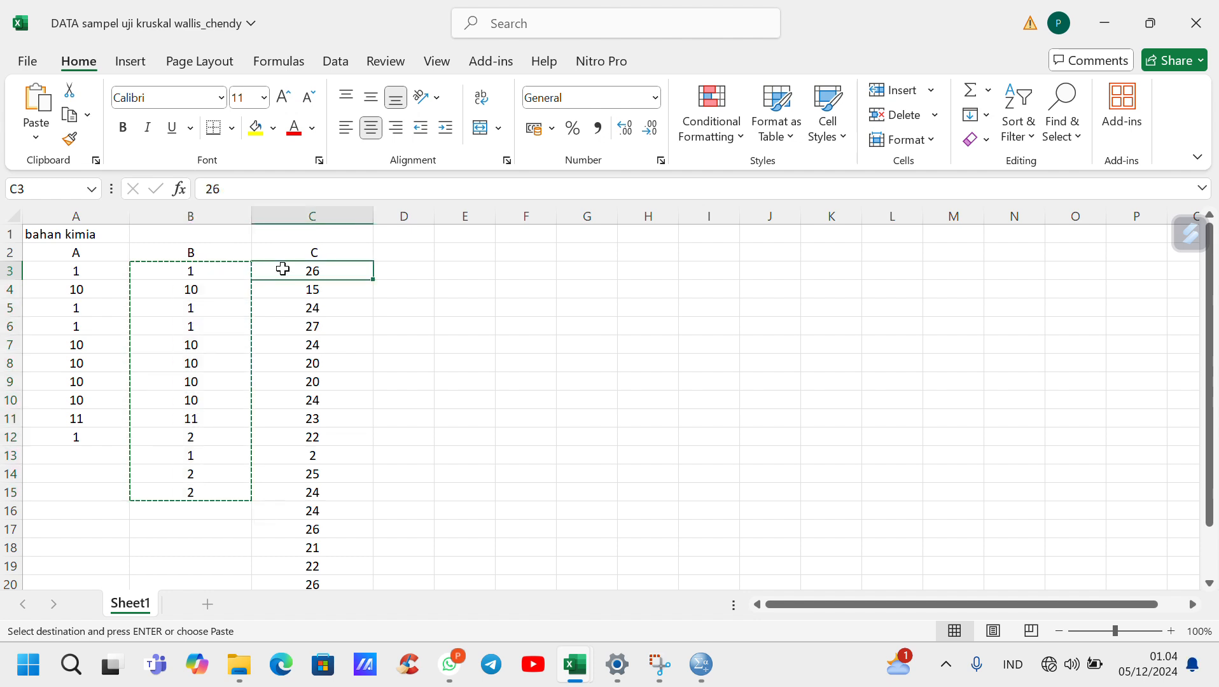
pyautogui.click(242, 276)
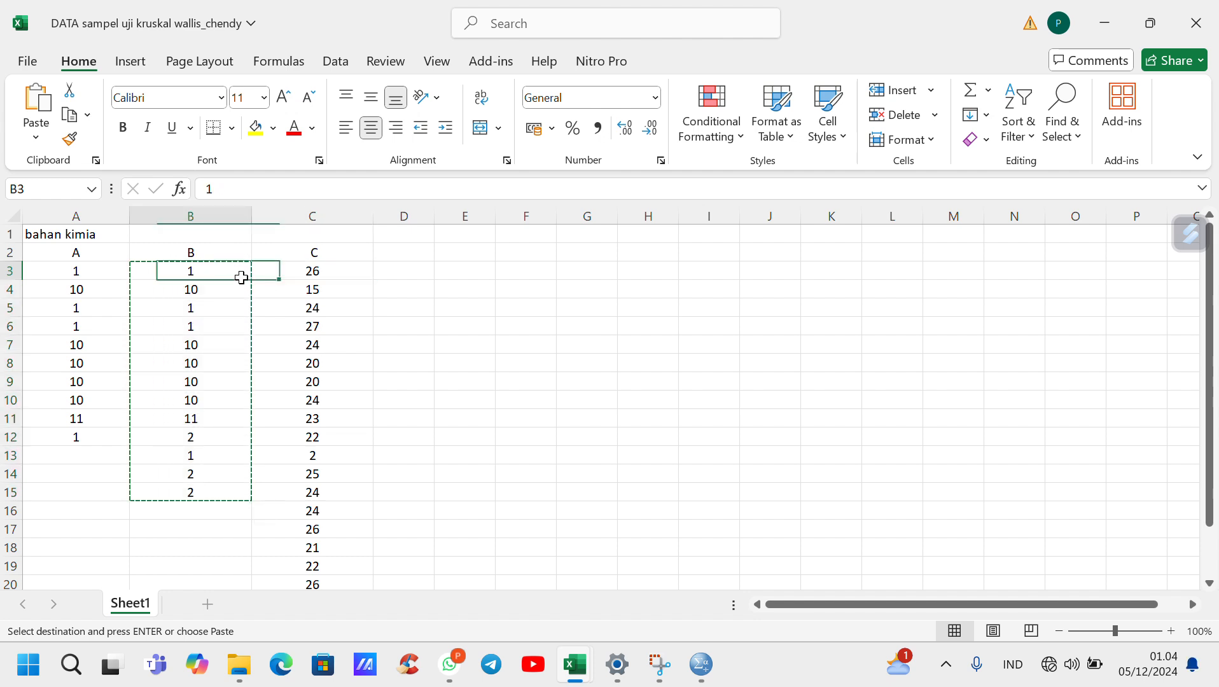
pyautogui.click(272, 283)
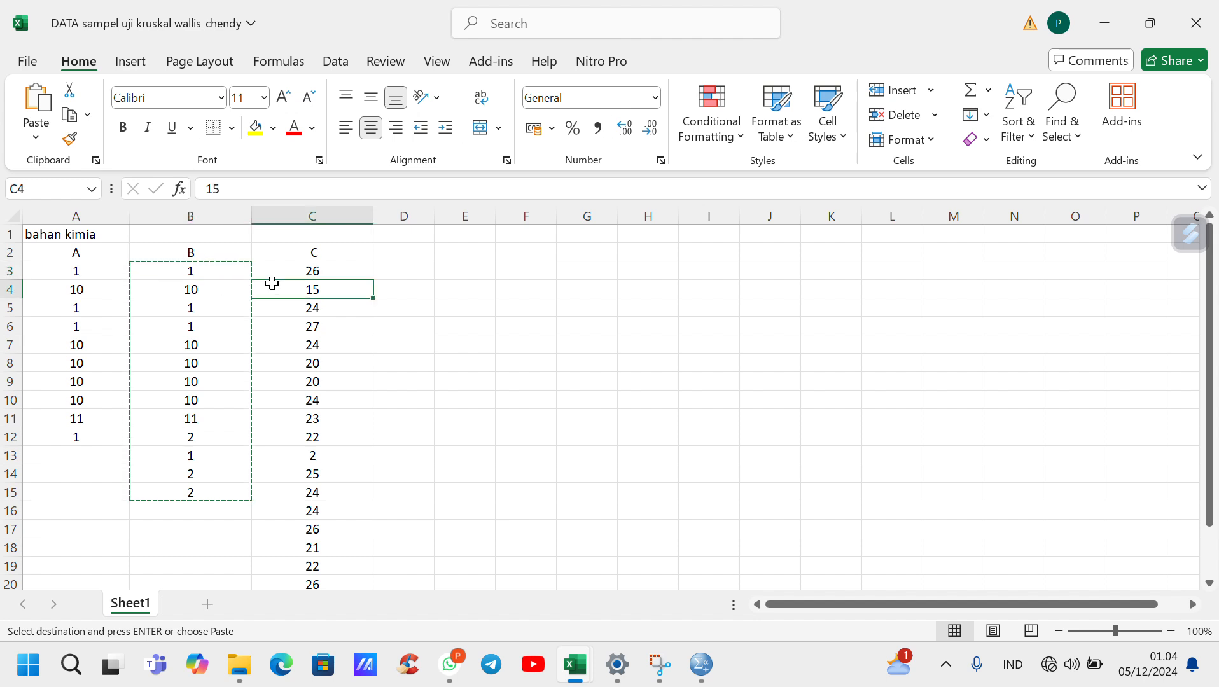
pyautogui.press('Up')
pyautogui.press('Up')
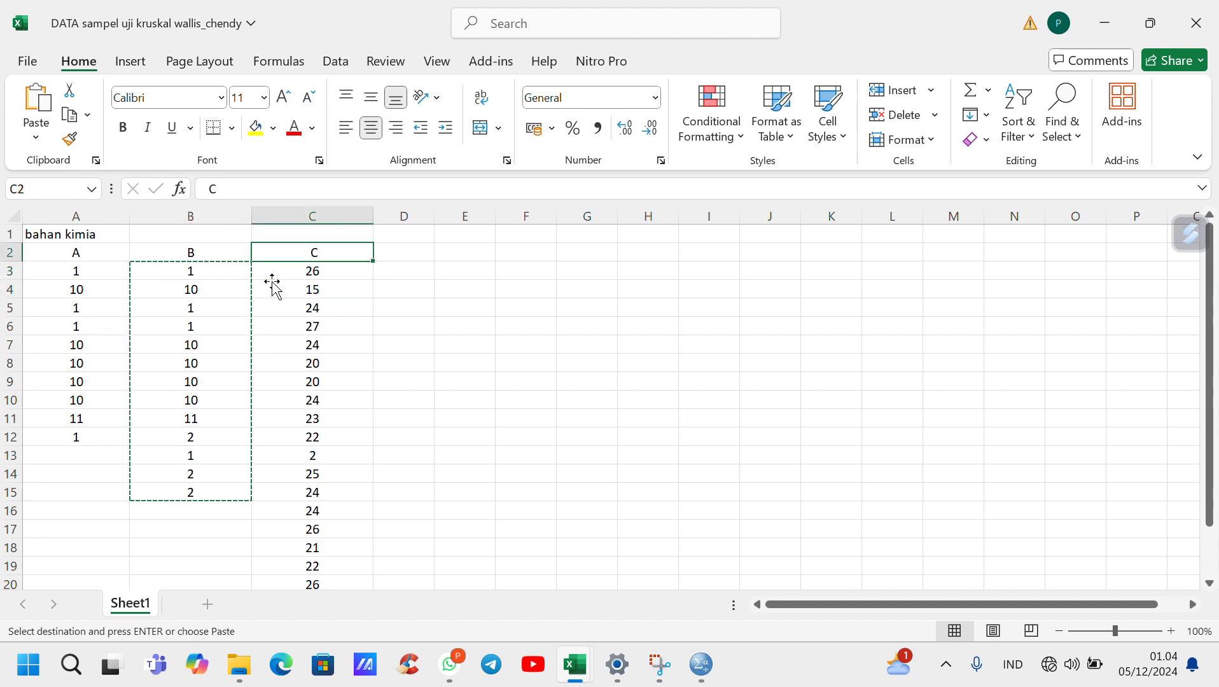
pyautogui.doubleClick(278, 270)
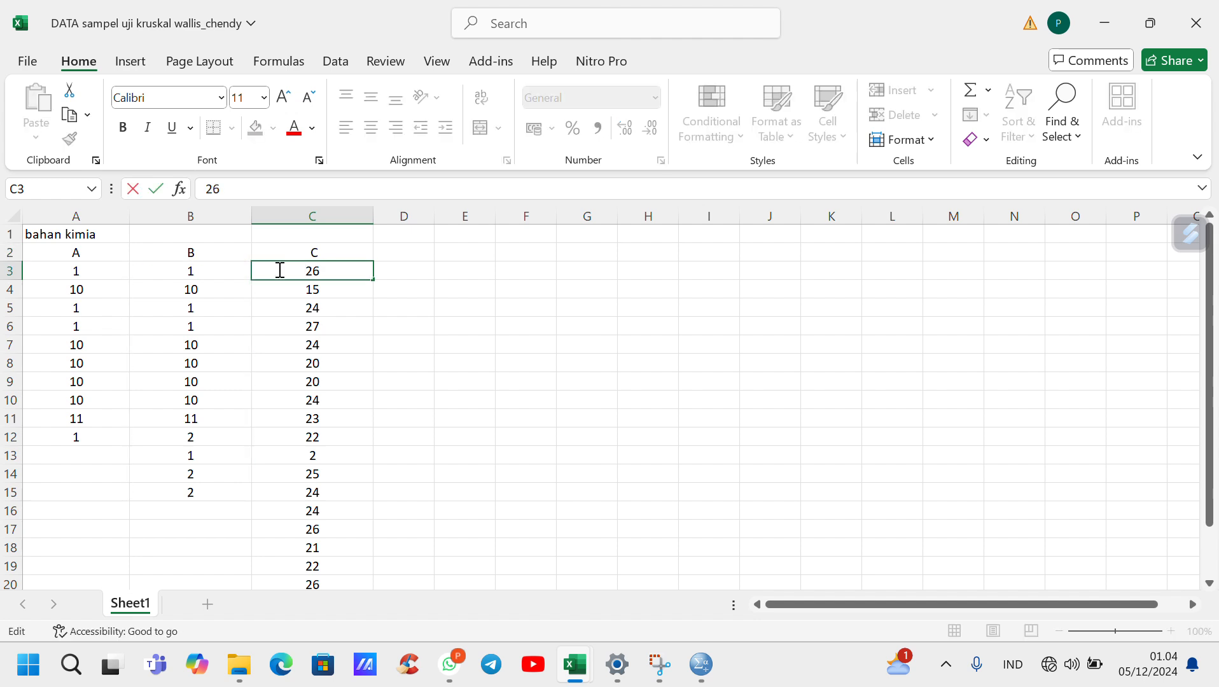
pyautogui.click(290, 305)
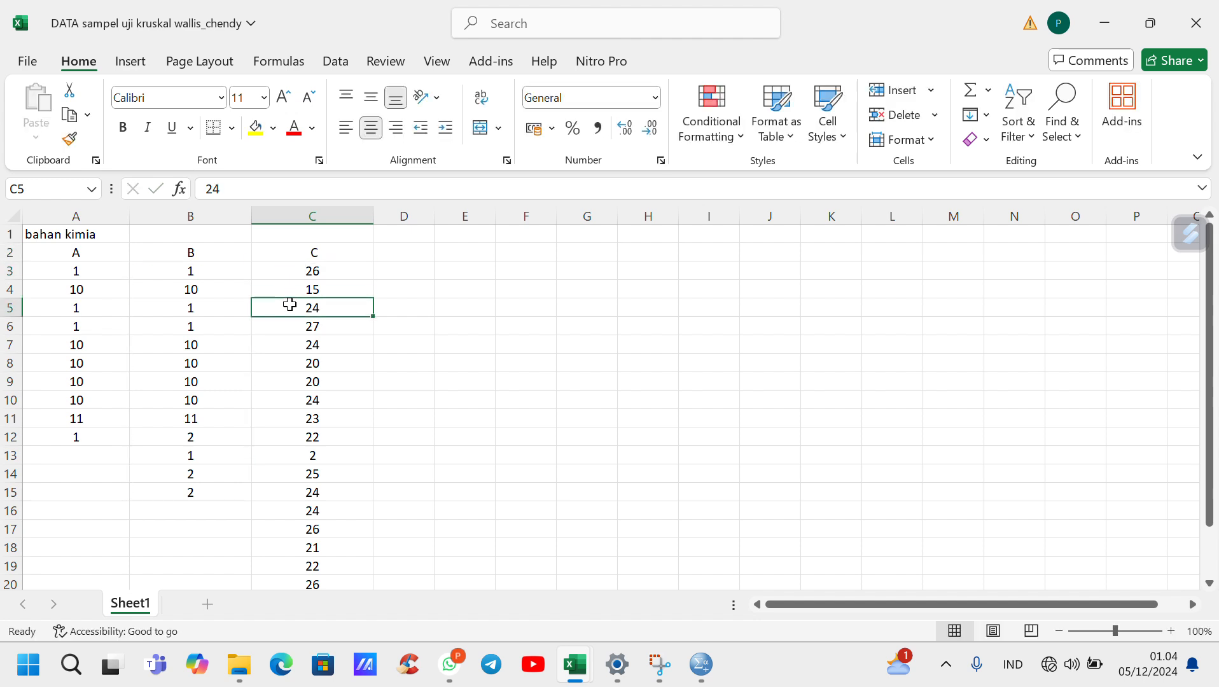
pyautogui.click(293, 271)
pyautogui.moveTo(294, 274); pyautogui.dragTo(315, 552)
pyautogui.moveTo(316, 566); pyautogui.dragTo(316, 564)
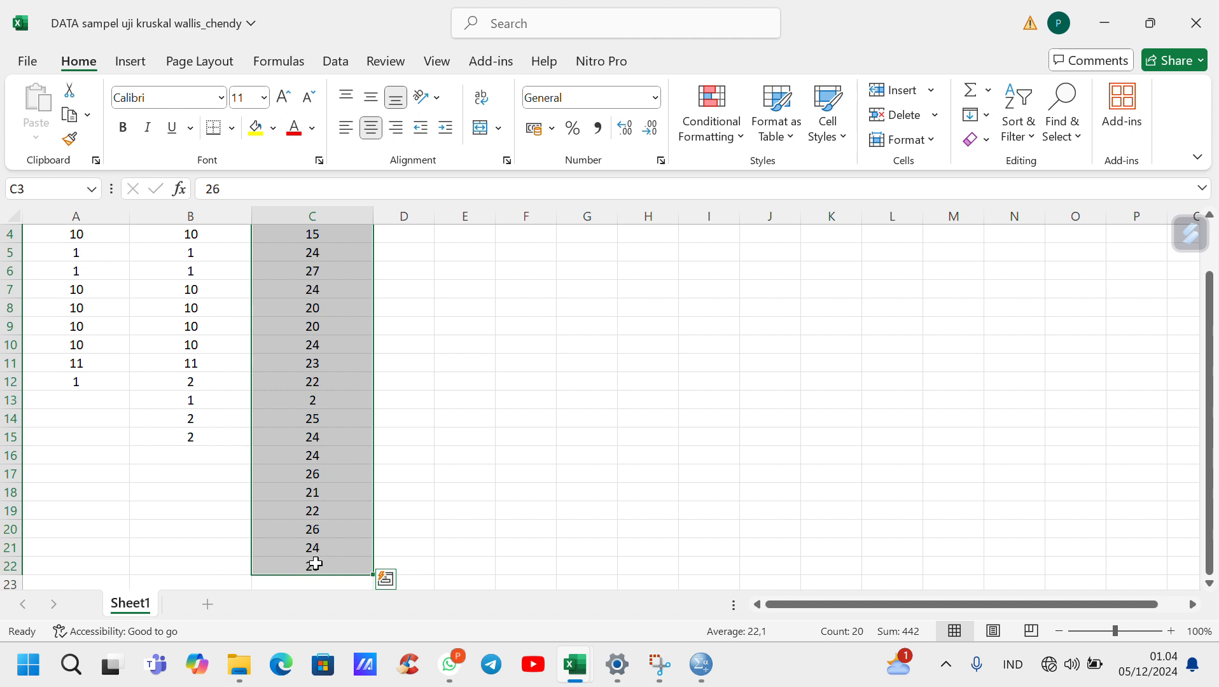
pyautogui.hotkey('ctrl', 'c')
# Switch to the SPSS dataset and paste the copied group C values into variable y from row 24.
pyautogui.moveTo(712, 677)
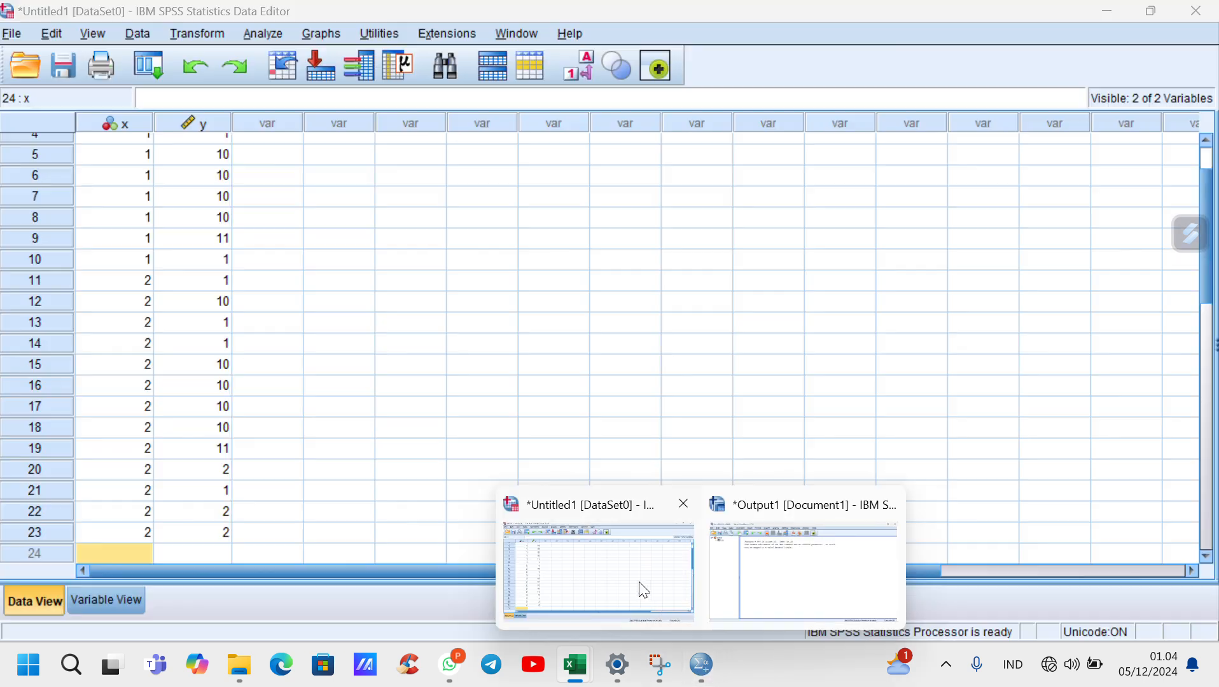
pyautogui.click(643, 588)
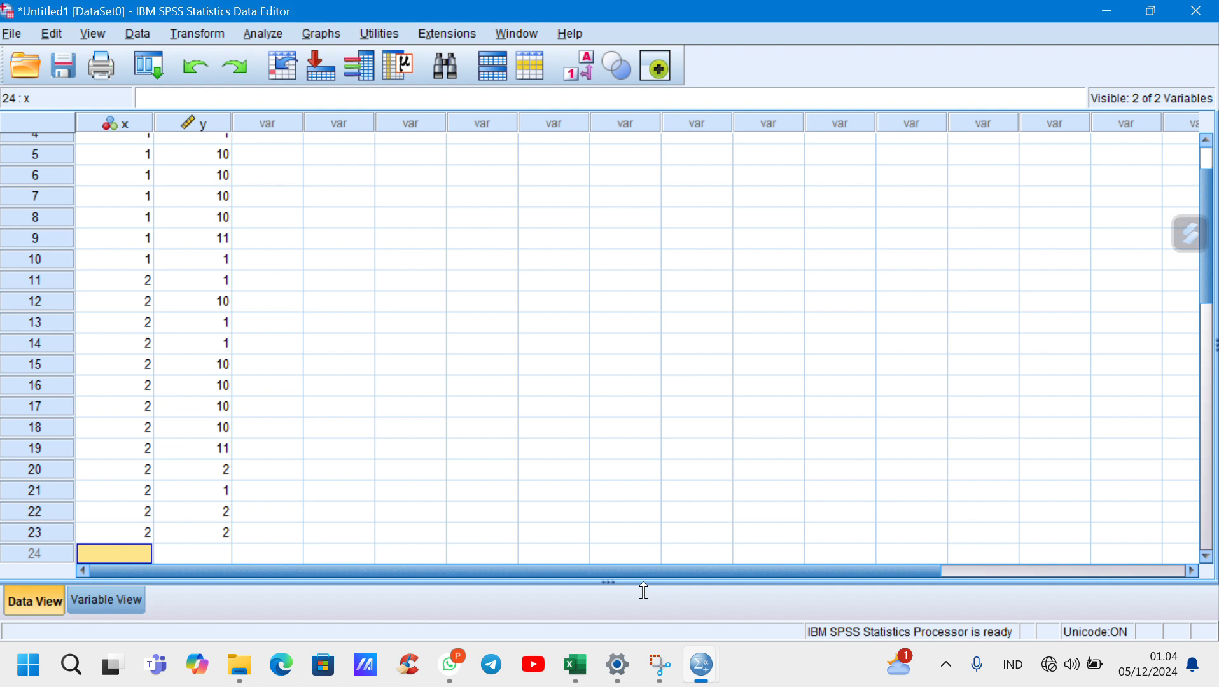
pyautogui.scroll(-2, 483, 434)
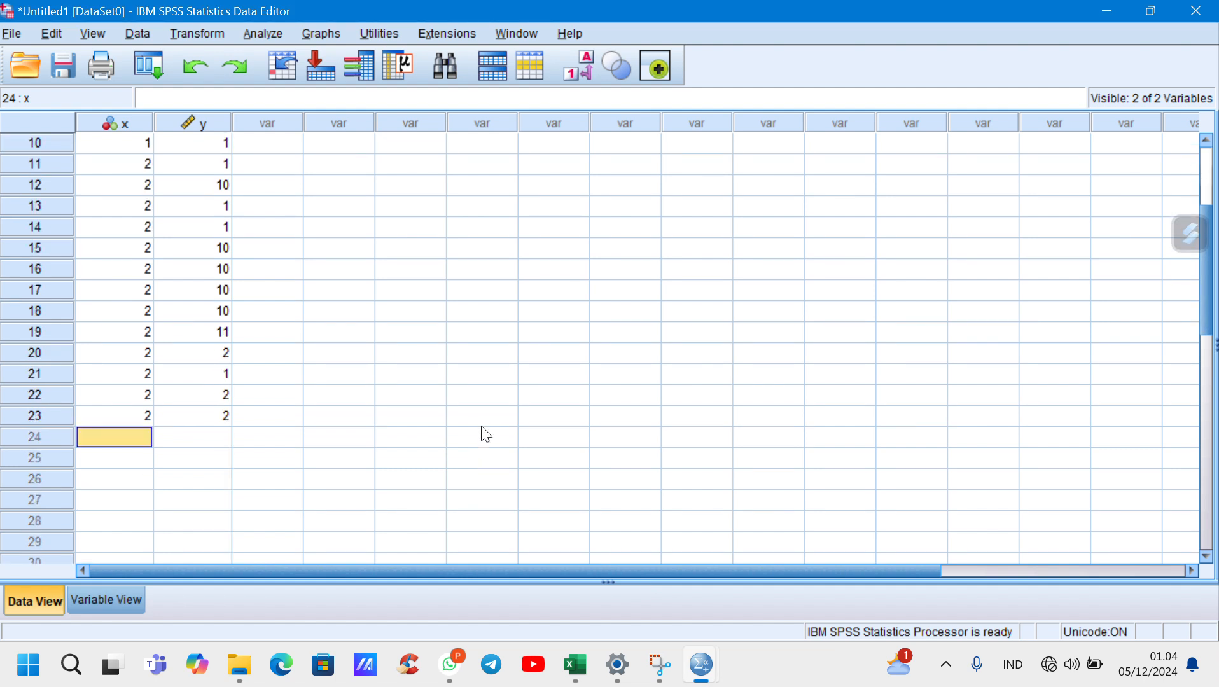
pyautogui.click(212, 442)
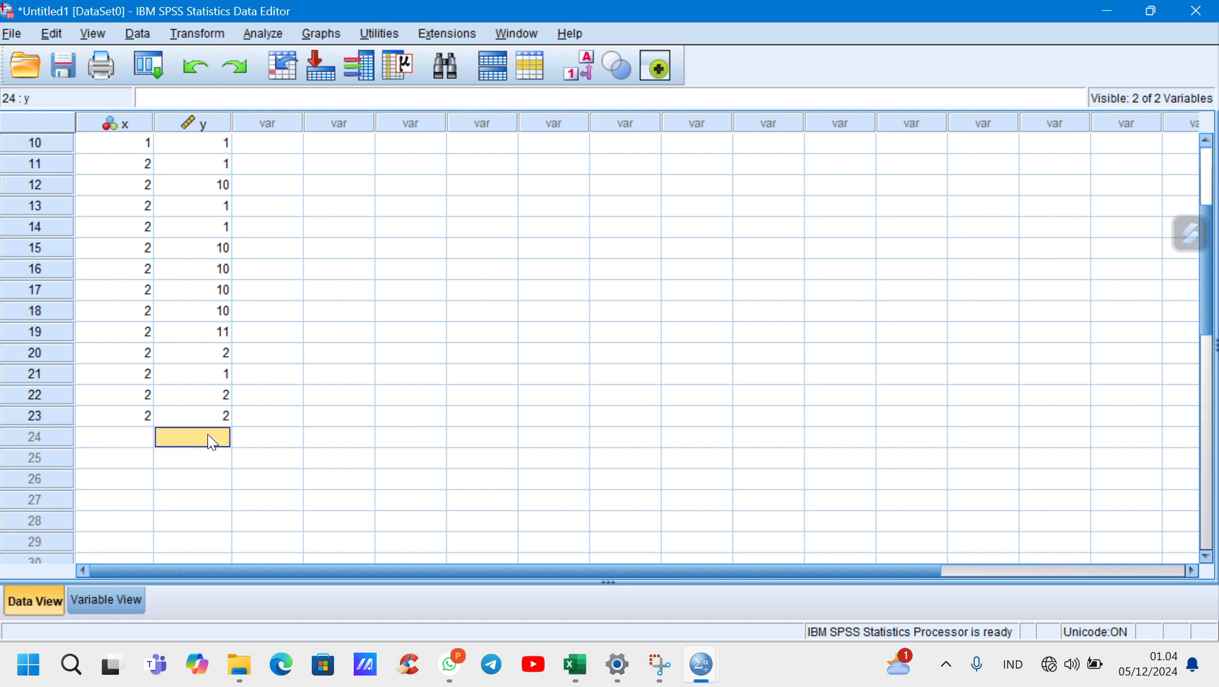
pyautogui.hotkey('ctrl', 'v')
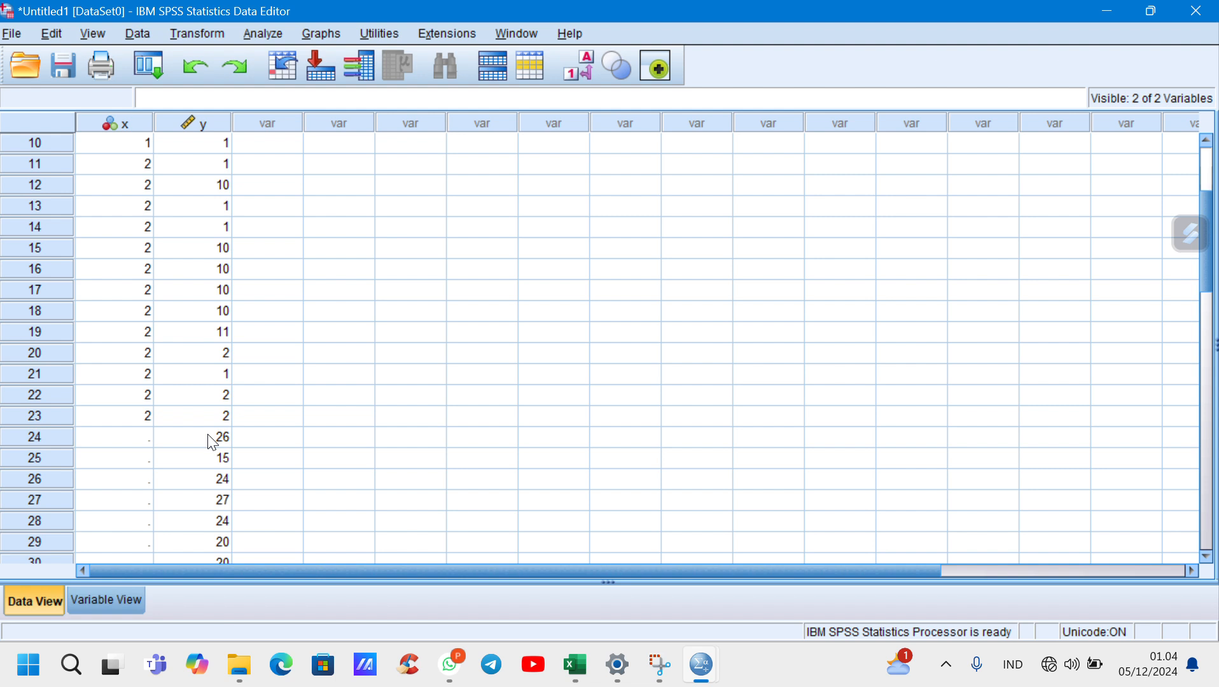
# Enter group code 3 in variable x for rows 24 to 43.
pyautogui.click(141, 442)
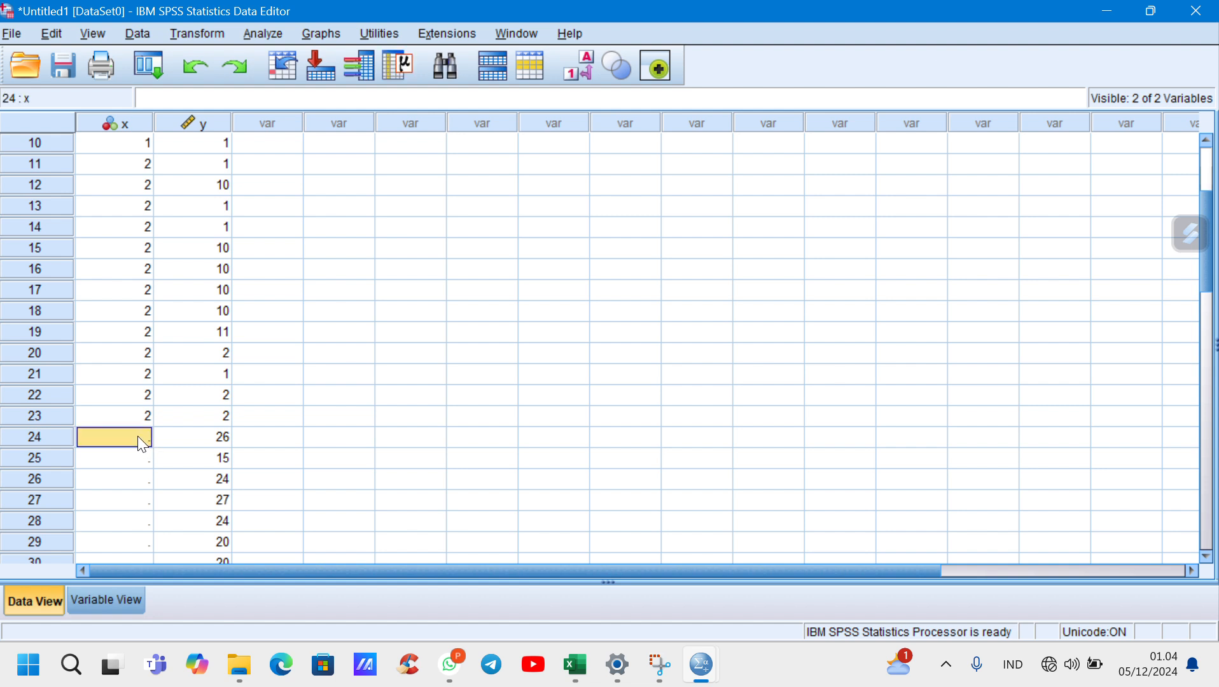
pyautogui.write('3')
pyautogui.press('Return')
pyautogui.write('3')
pyautogui.press('Return')
pyautogui.write('3')
pyautogui.press('Return')
pyautogui.write('3')
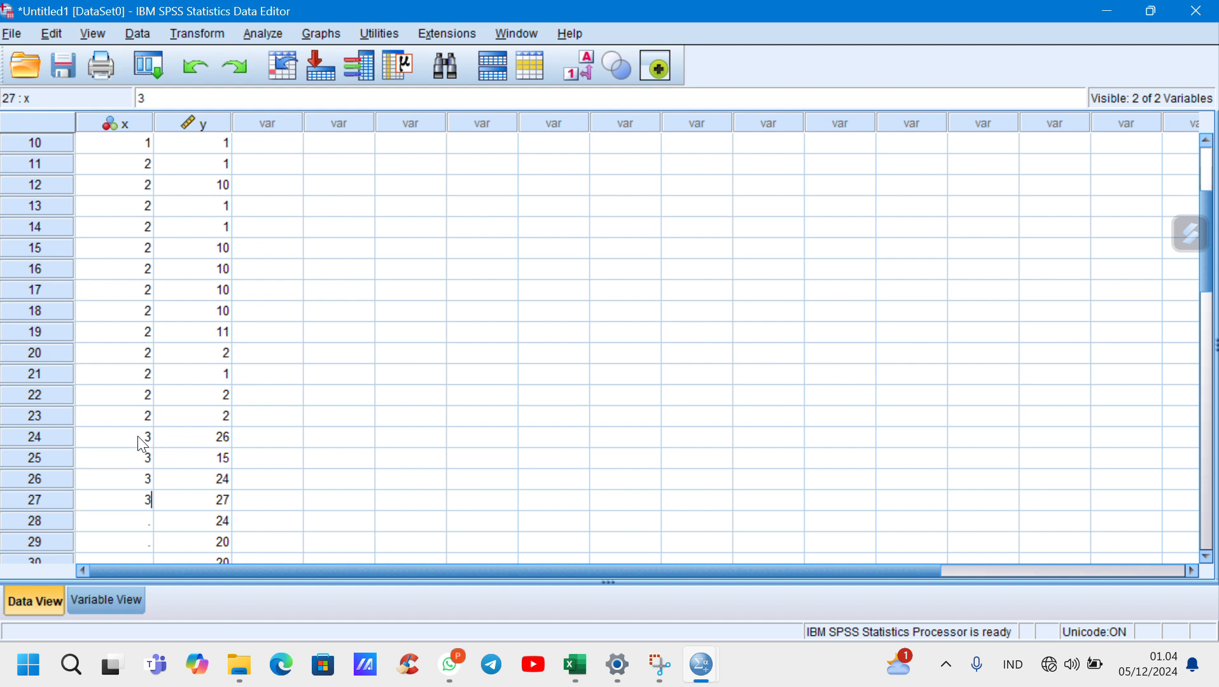
pyautogui.press('Return')
pyautogui.write('3')
pyautogui.press('Return')
pyautogui.write('3')
pyautogui.press('Return')
pyautogui.write('3')
pyautogui.press('Return')
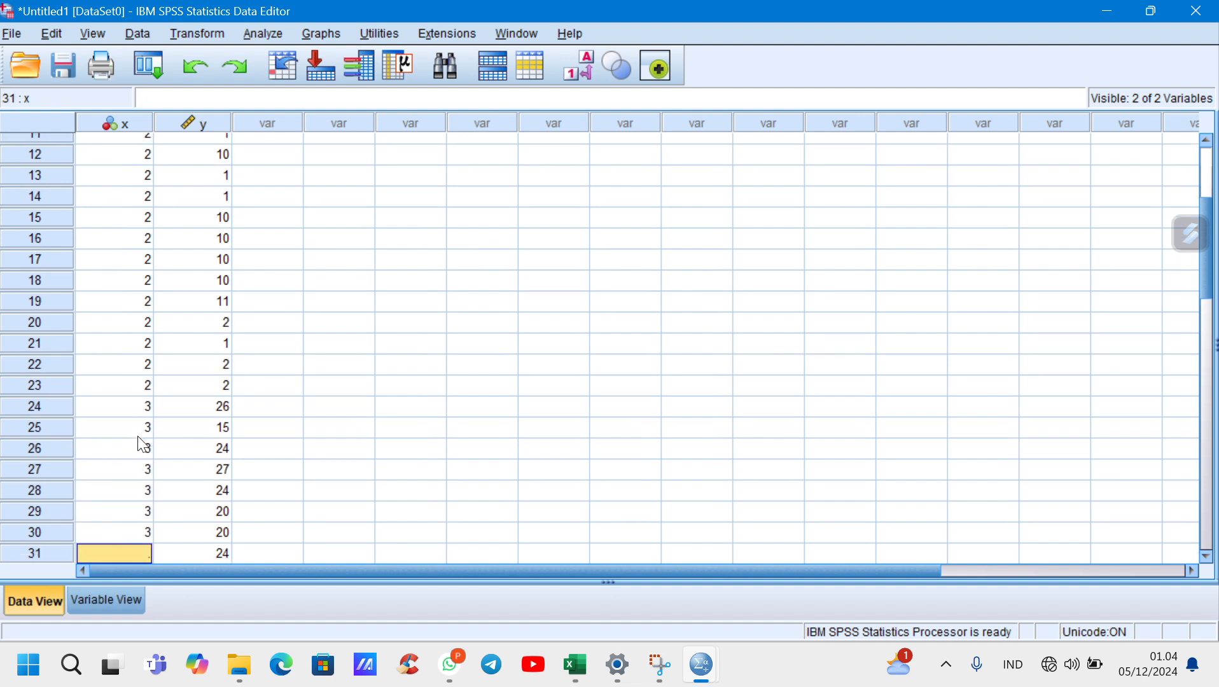
pyautogui.write('3')
pyautogui.press('Return')
pyautogui.write('3')
pyautogui.press('Return')
pyautogui.write('3')
pyautogui.press('Return')
pyautogui.write('3')
pyautogui.press('Return')
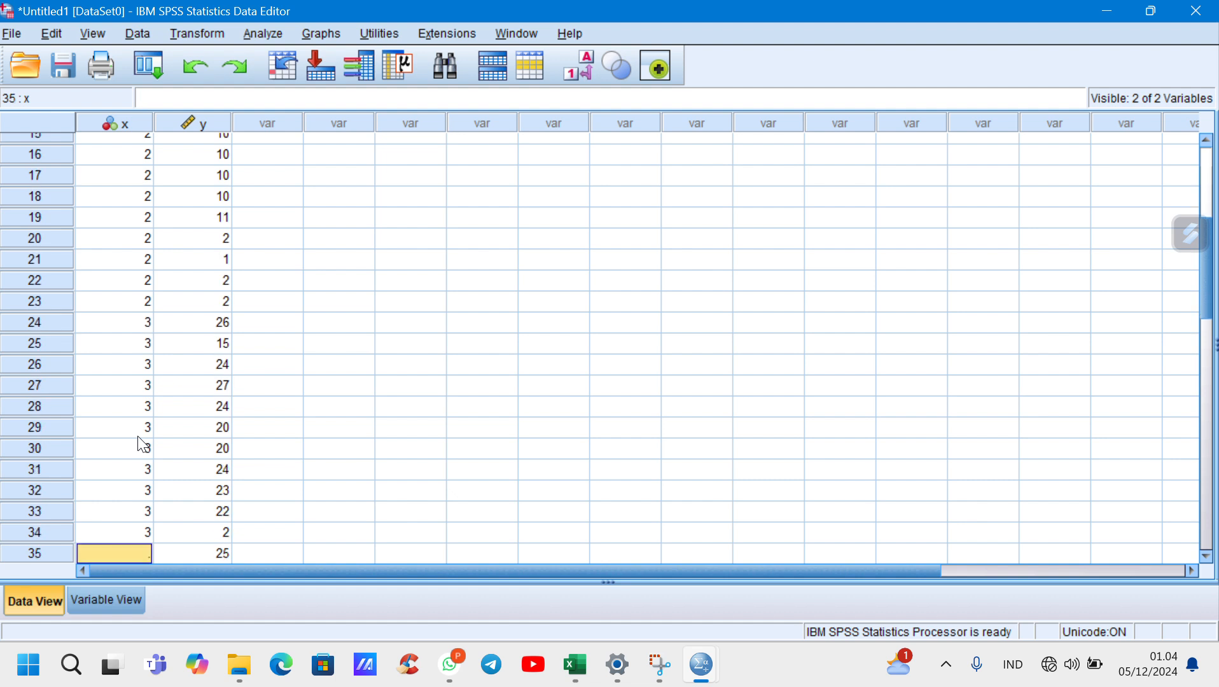
pyautogui.write('3')
pyautogui.press('Return')
pyautogui.write('3')
pyautogui.press('Return')
pyautogui.write('3')
pyautogui.press('Return')
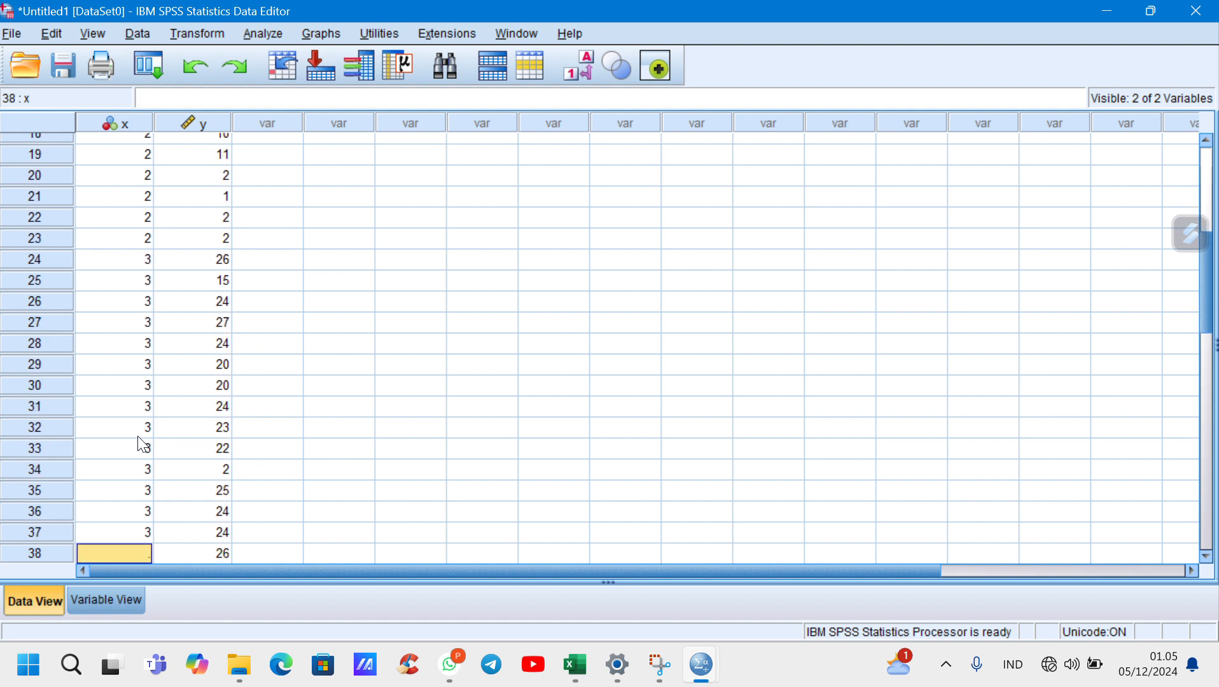
pyautogui.write('3')
pyautogui.press('Return')
pyautogui.write('3')
pyautogui.press('Return')
pyautogui.write('3')
pyautogui.press('Return')
pyautogui.write('3')
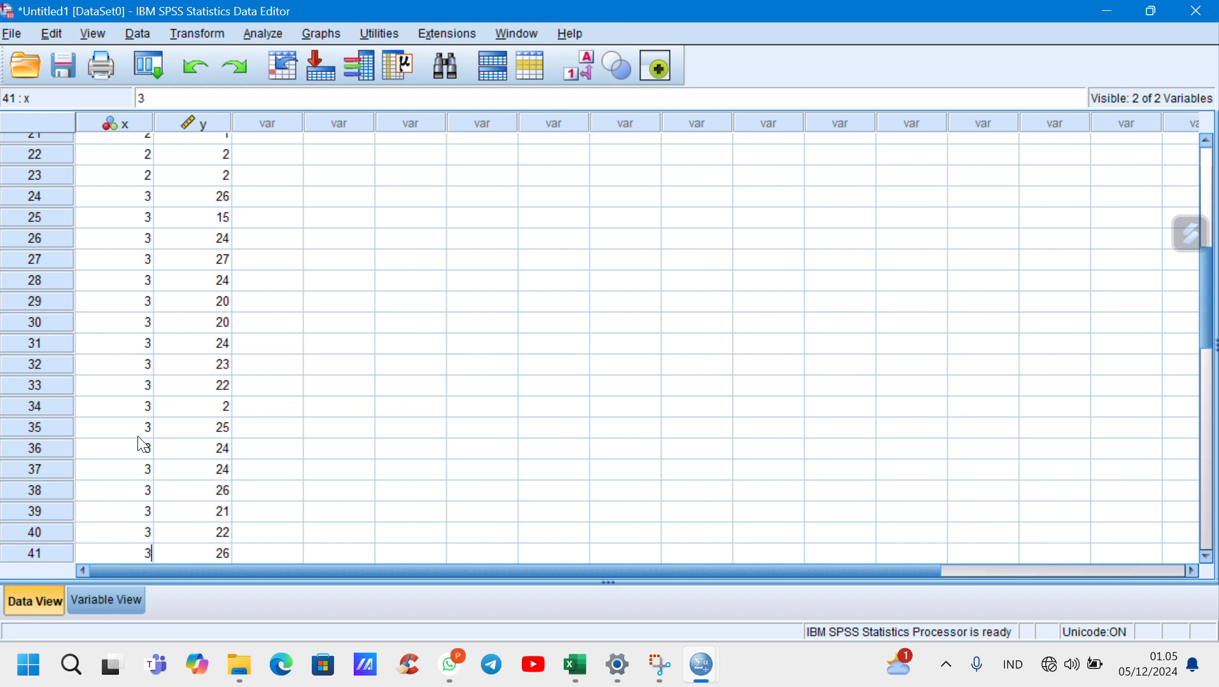
pyautogui.press('Return')
pyautogui.write('3')
pyautogui.press('Return')
pyautogui.write('3')
pyautogui.press('Return')
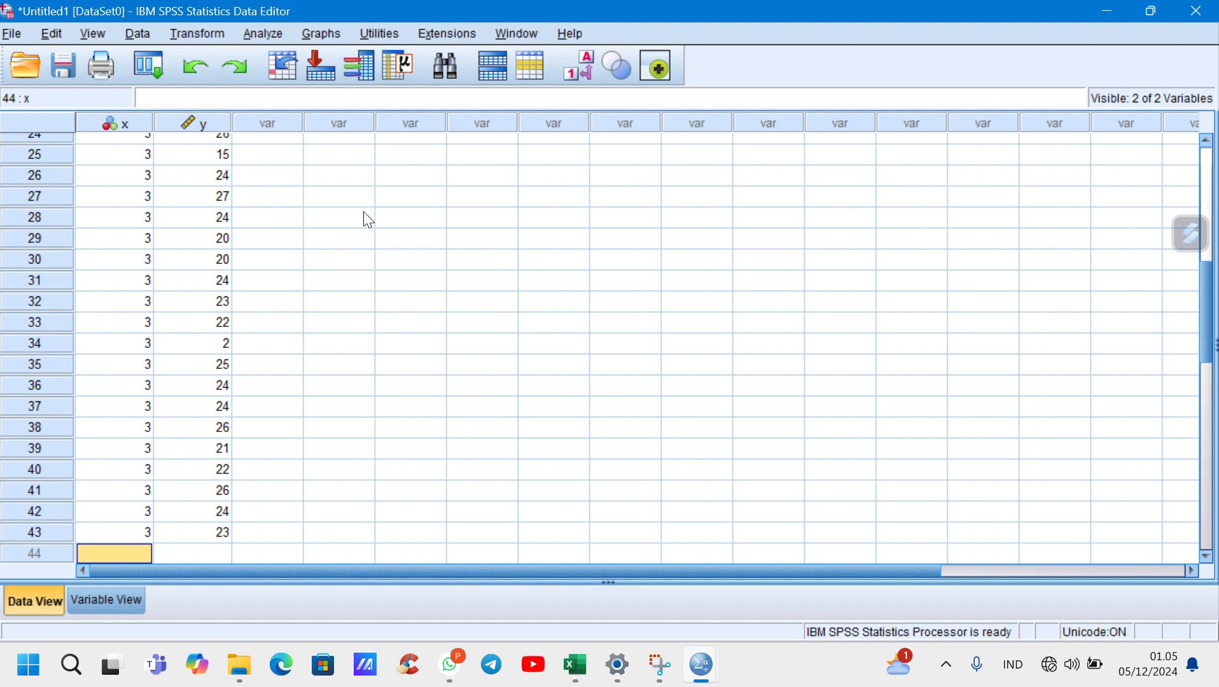
# Set up an Explore analysis with bahan kimia [x] as the dependent variable and pertumbuhan [y] as the factor.
pyautogui.click(279, 35)
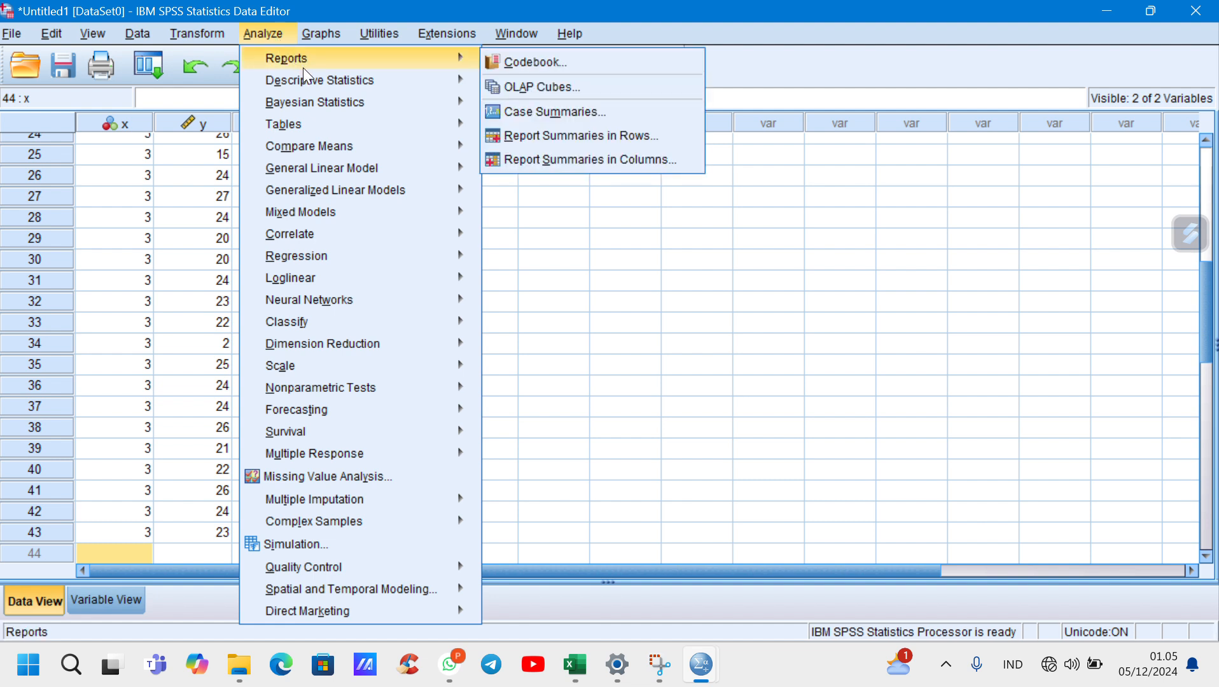
pyautogui.moveTo(317, 84)
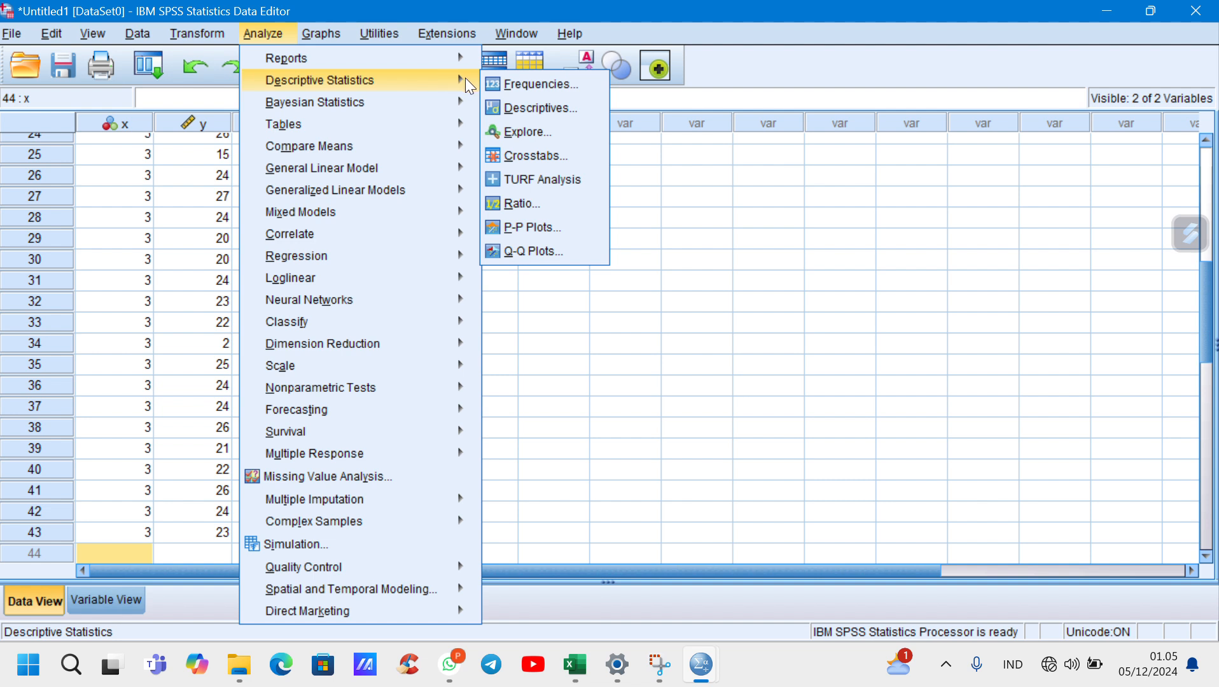
pyautogui.click(520, 134)
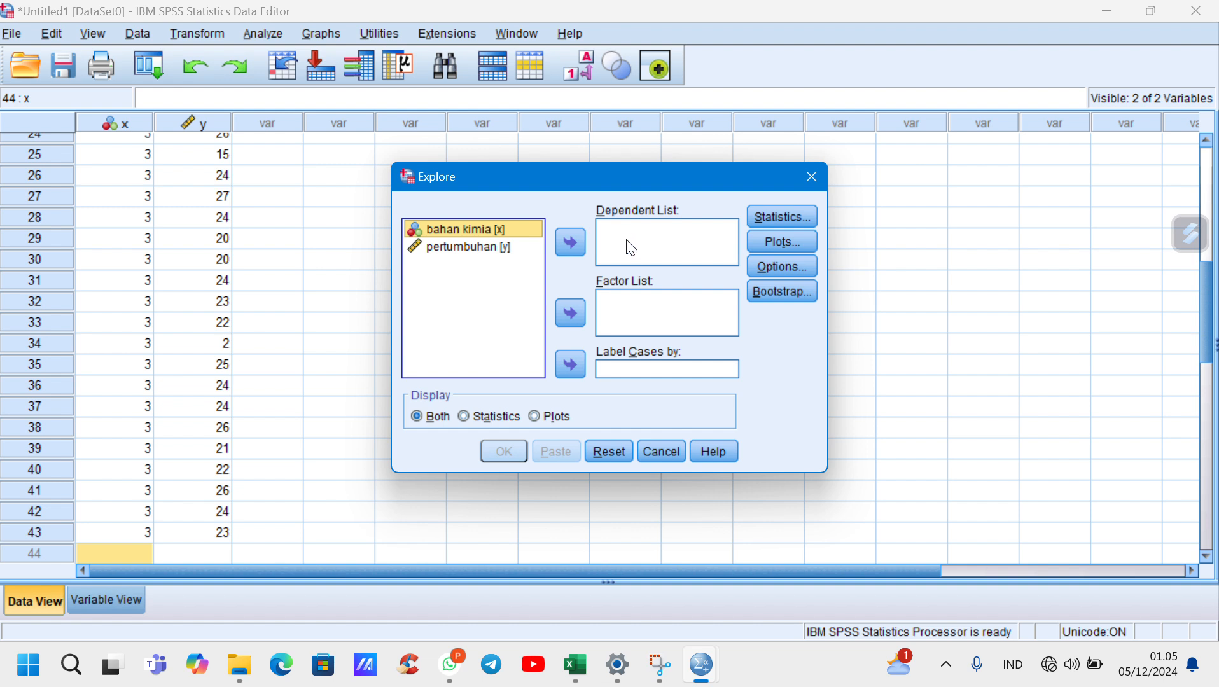
pyautogui.click(519, 248)
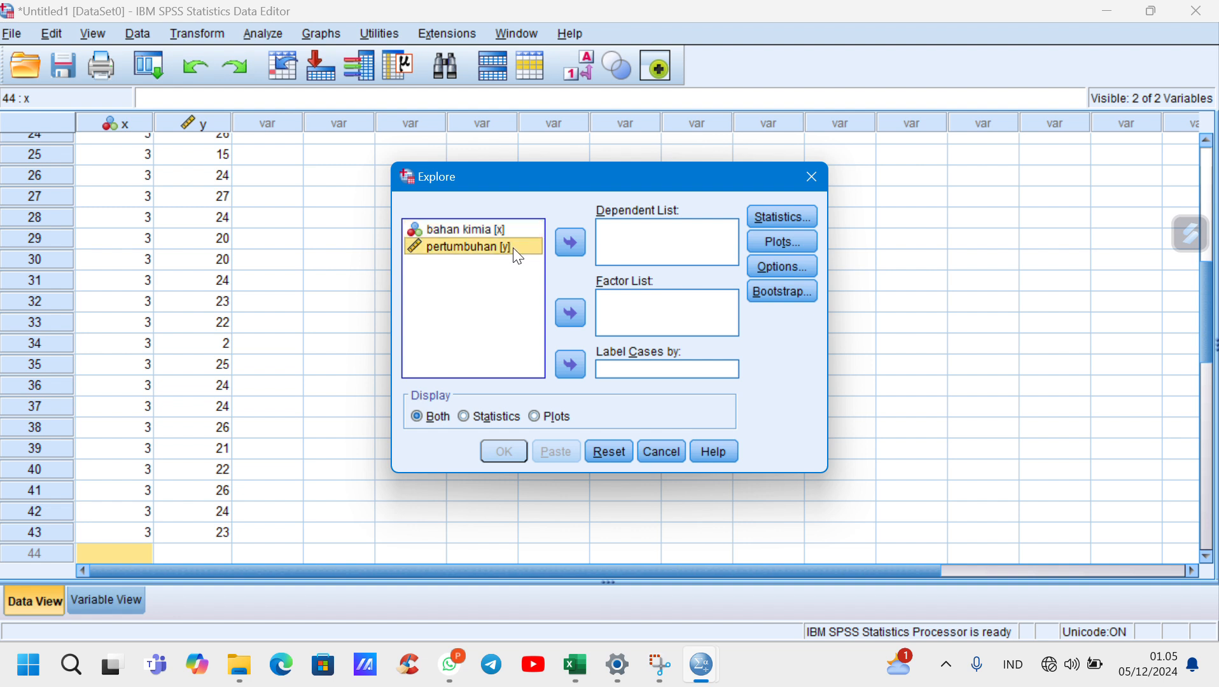
pyautogui.click(569, 313)
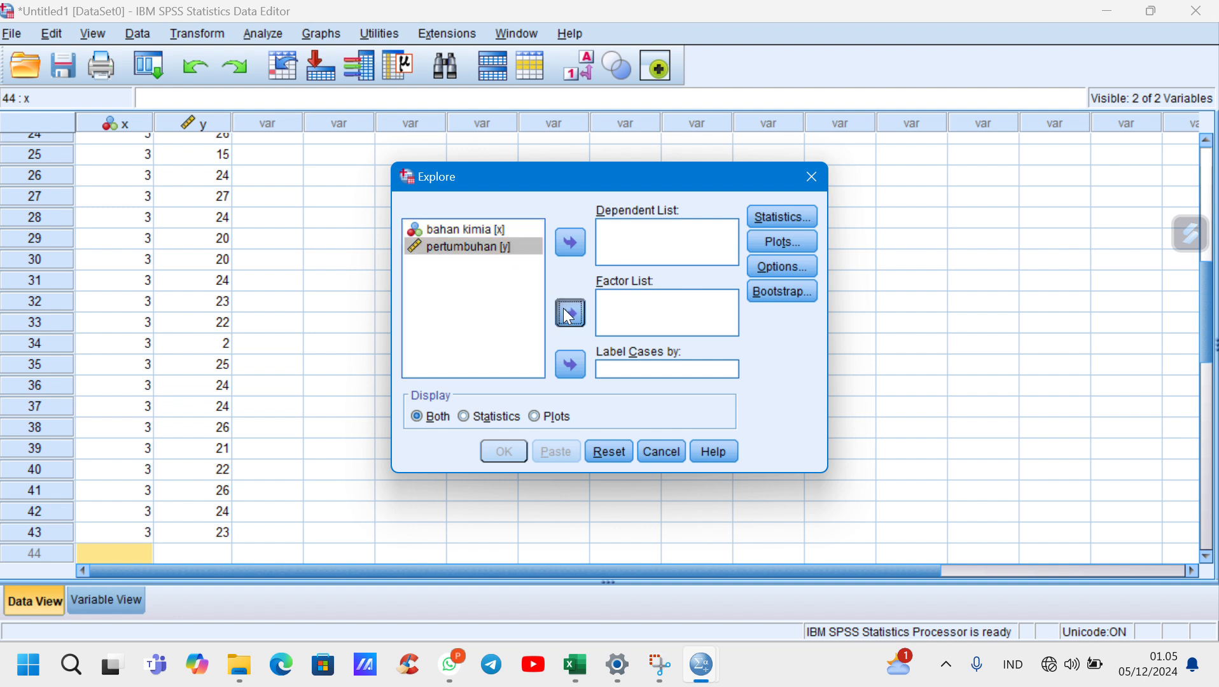
pyautogui.click(487, 230)
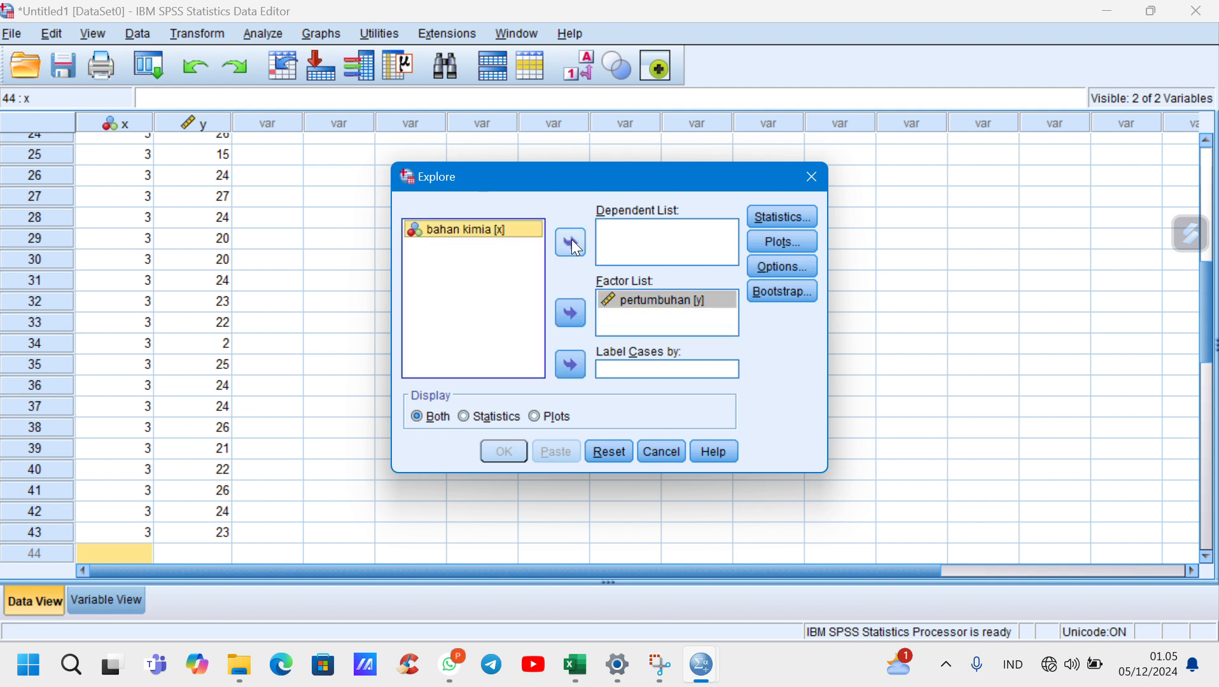
pyautogui.click(571, 240)
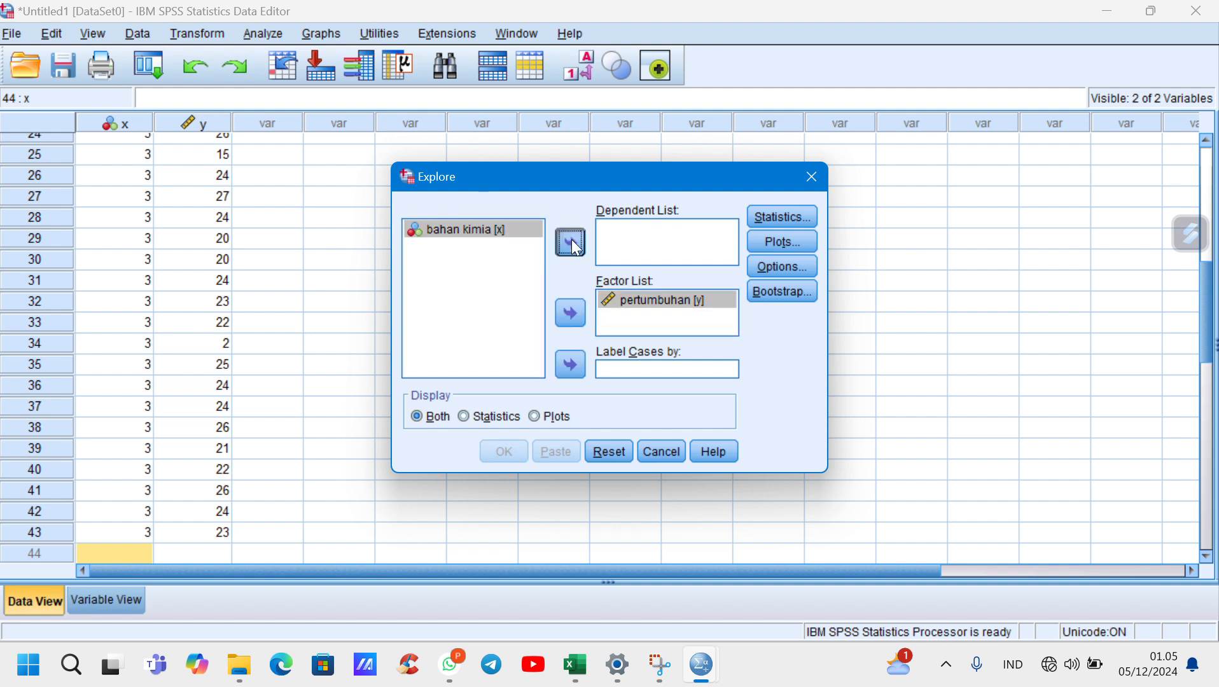
# Set the Explore plots to no boxplots, no stem-and-leaf and normality plots with tests, and run the analysis.
pyautogui.click(782, 242)
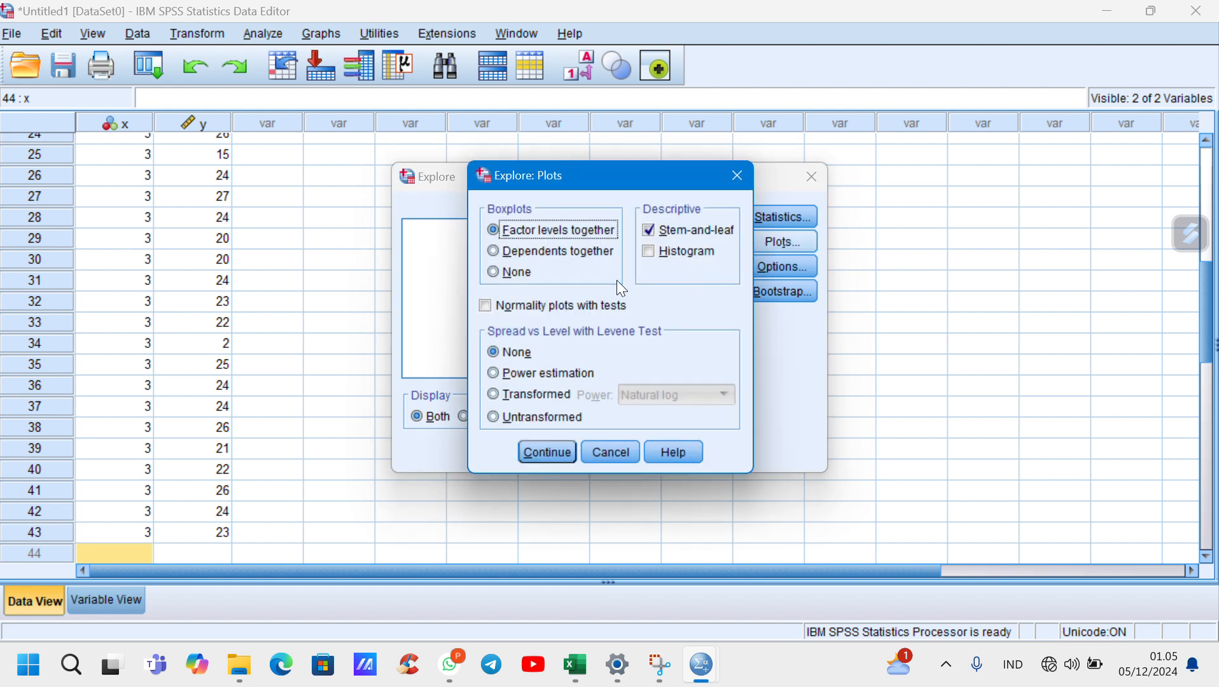
pyautogui.click(494, 273)
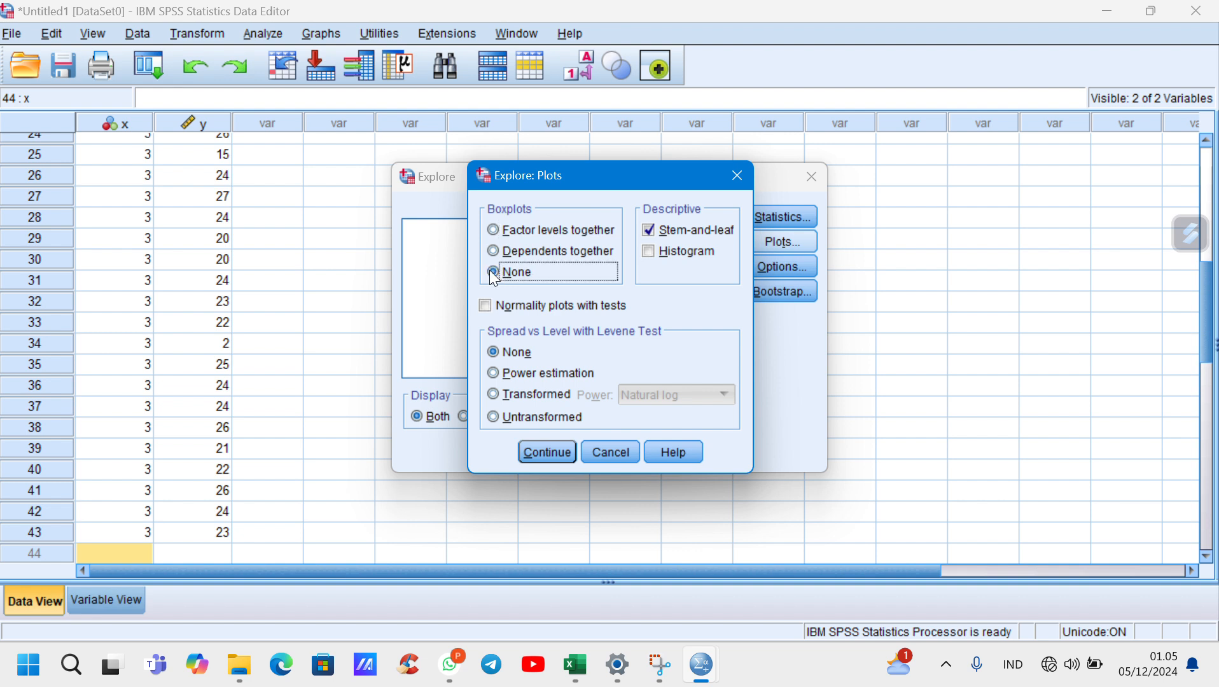
pyautogui.click(650, 230)
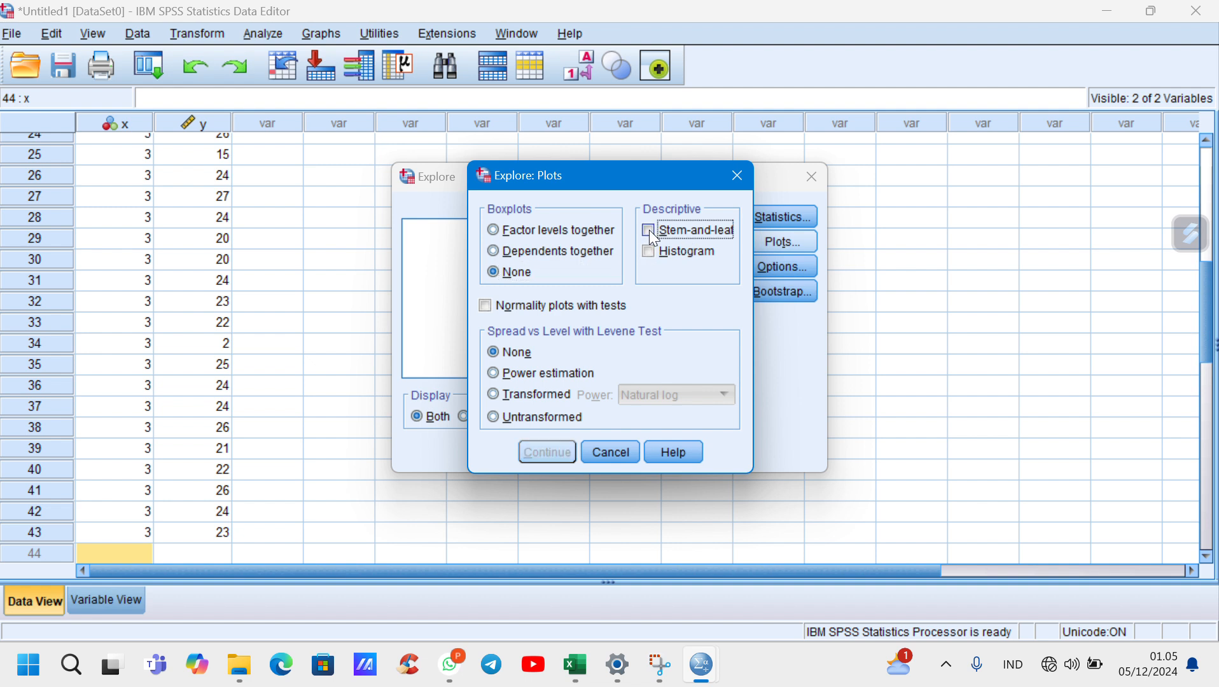
pyautogui.click(486, 306)
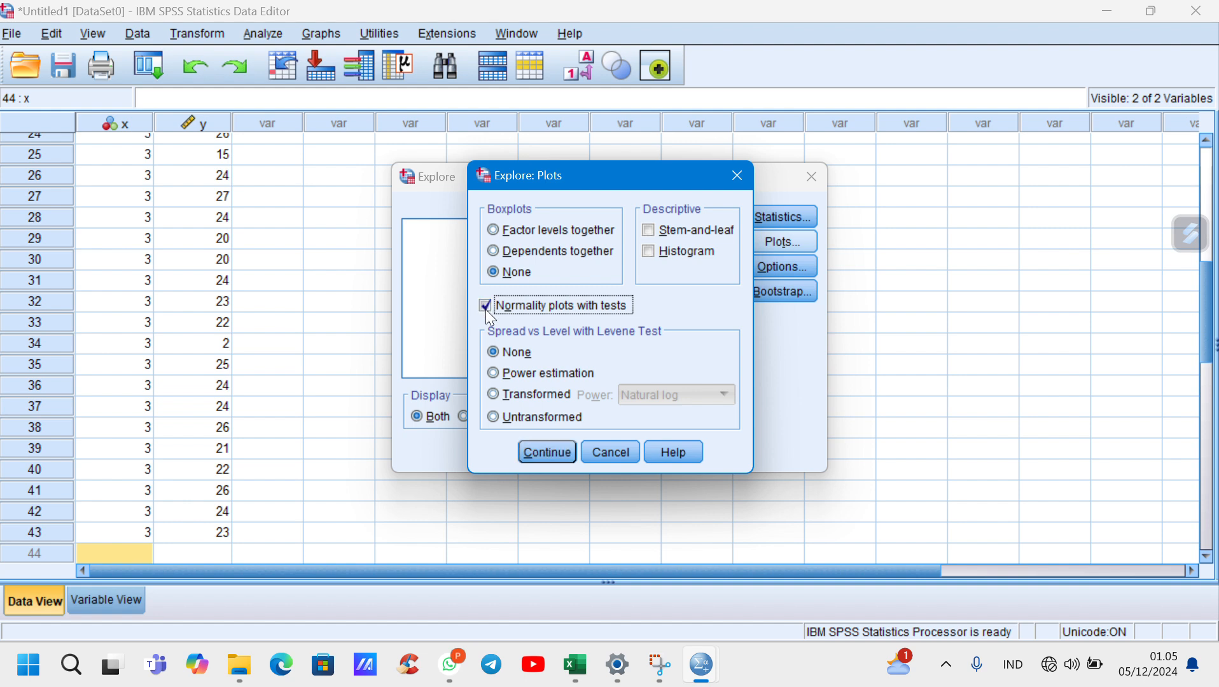
pyautogui.click(546, 452)
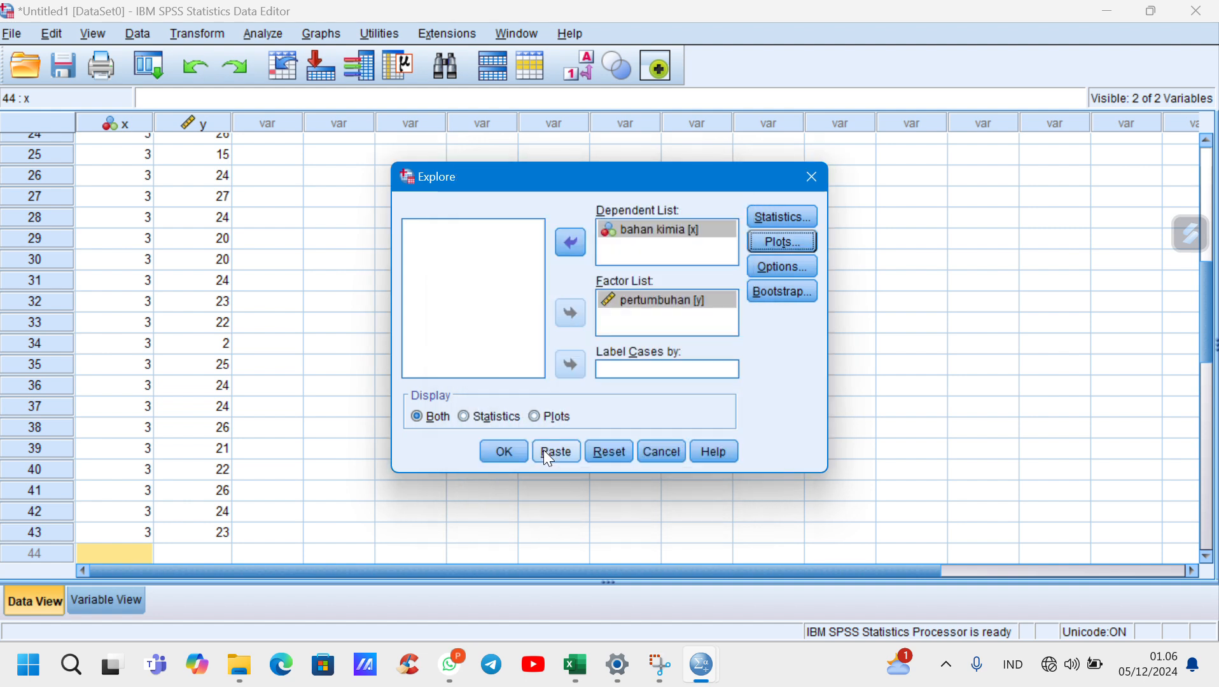
pyautogui.click(506, 454)
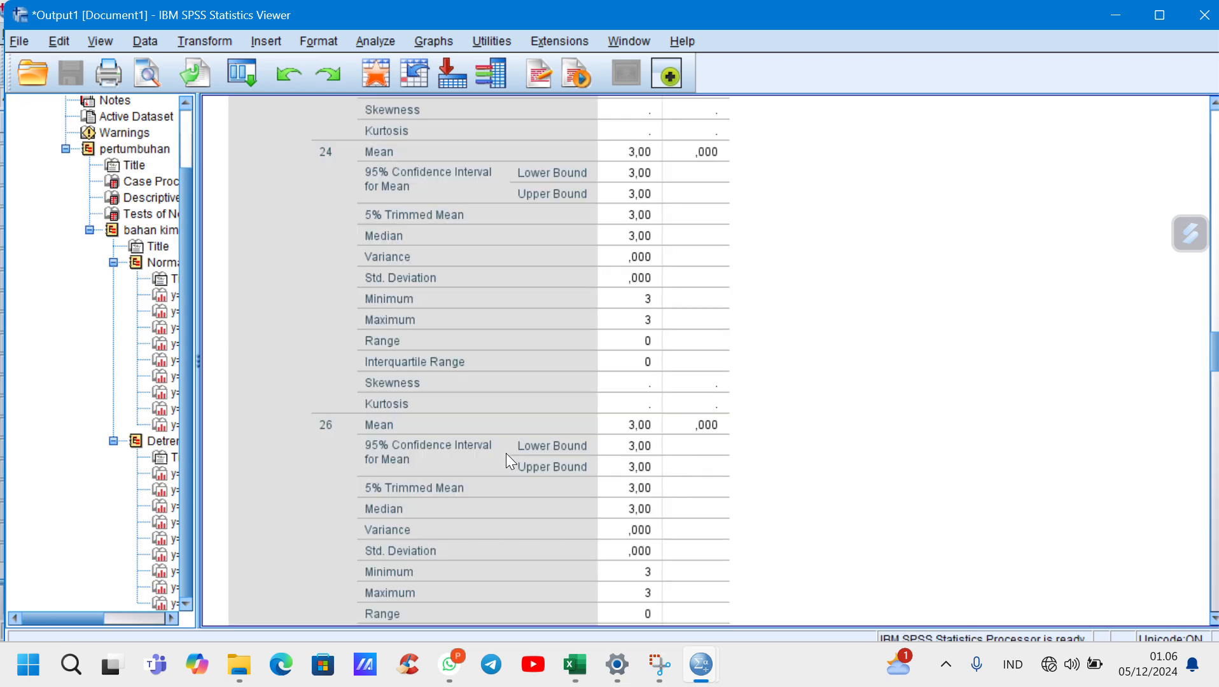
# Examine the Explore output, from the warnings and case summary through the descriptives and Tests of Normality to the Normal Q-Q plots.
pyautogui.scroll(15, 506, 454)
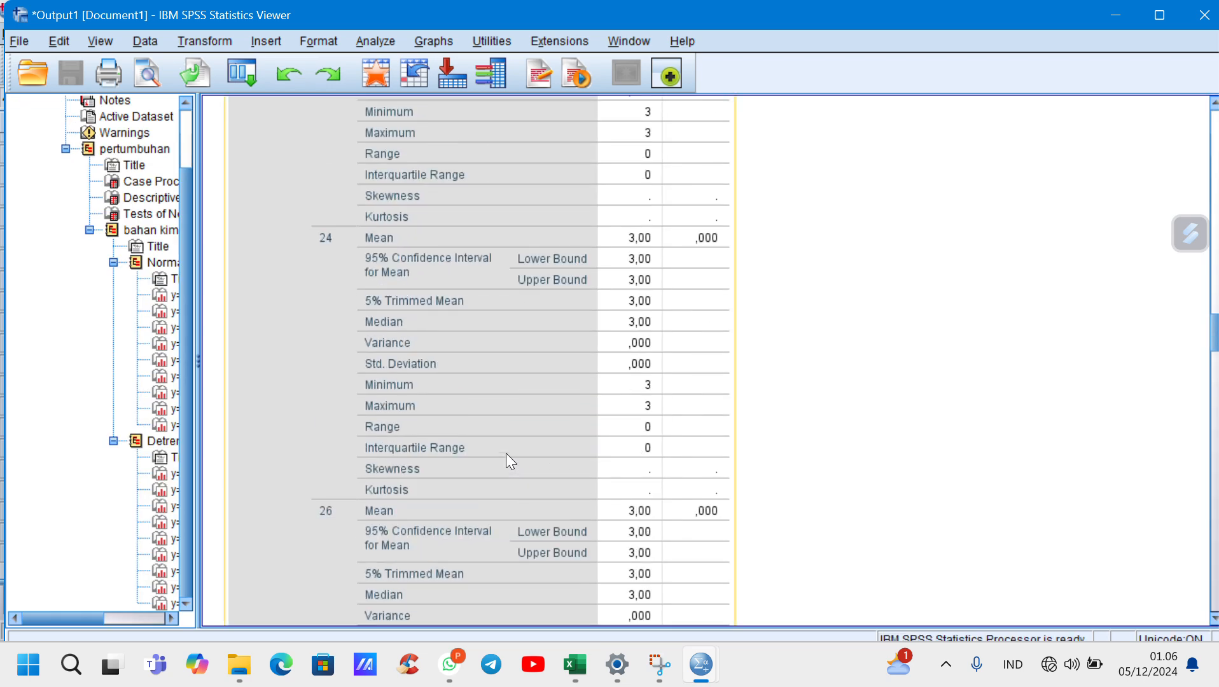
pyautogui.scroll(20, 506, 454)
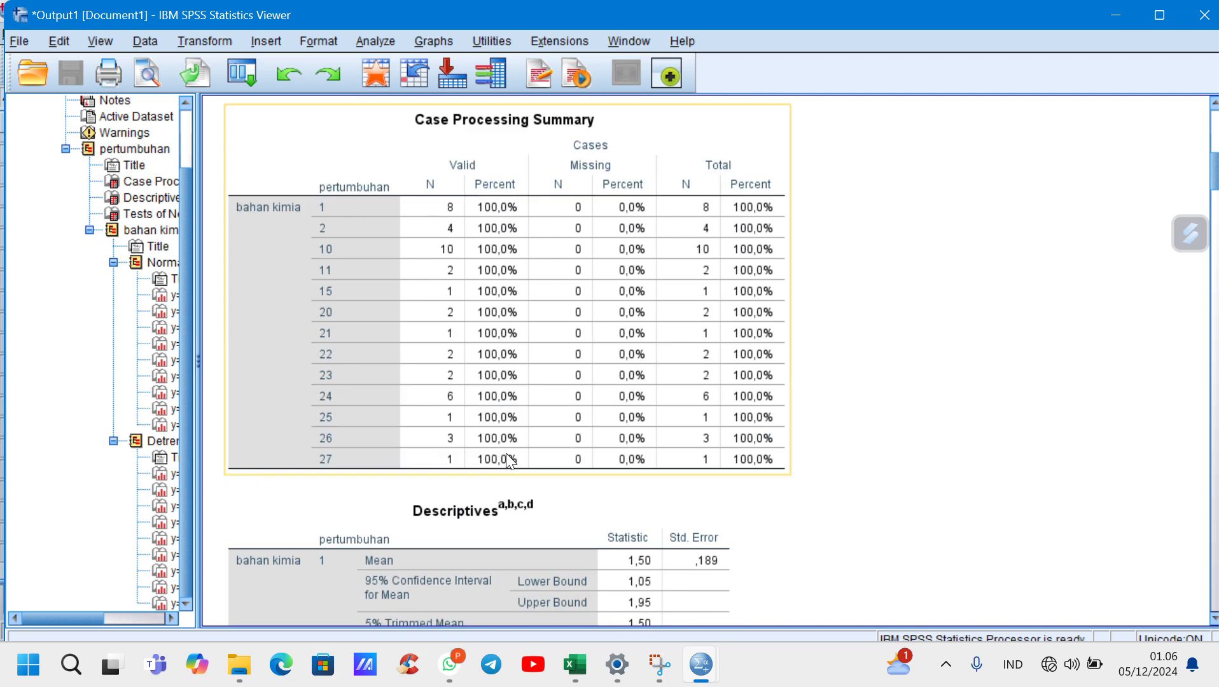
pyautogui.scroll(5, 507, 458)
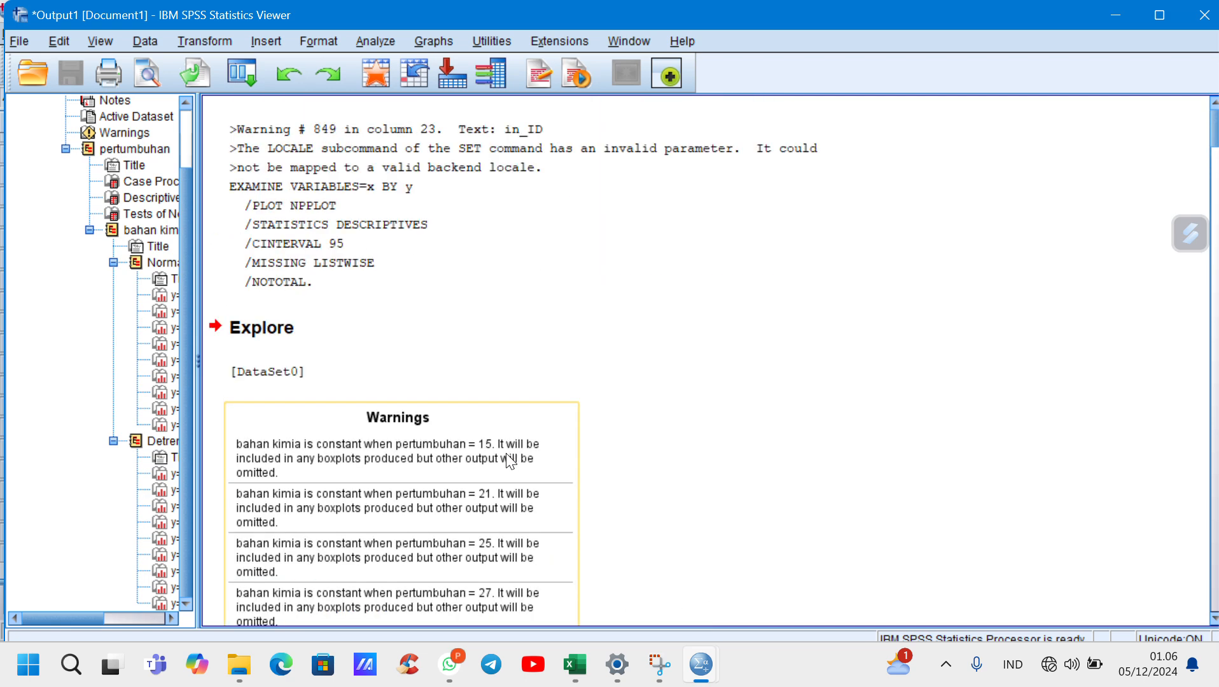
pyautogui.scroll(-6, 509, 460)
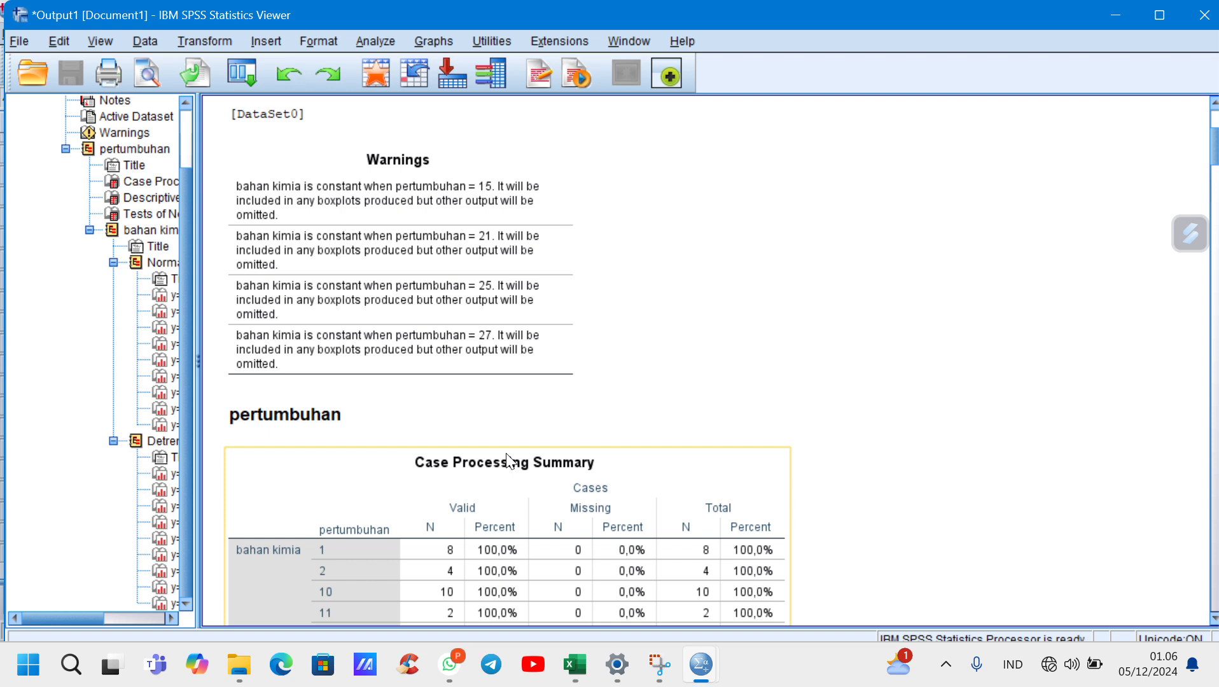
pyautogui.scroll(-2, 510, 460)
pyautogui.scroll(4, 509, 459)
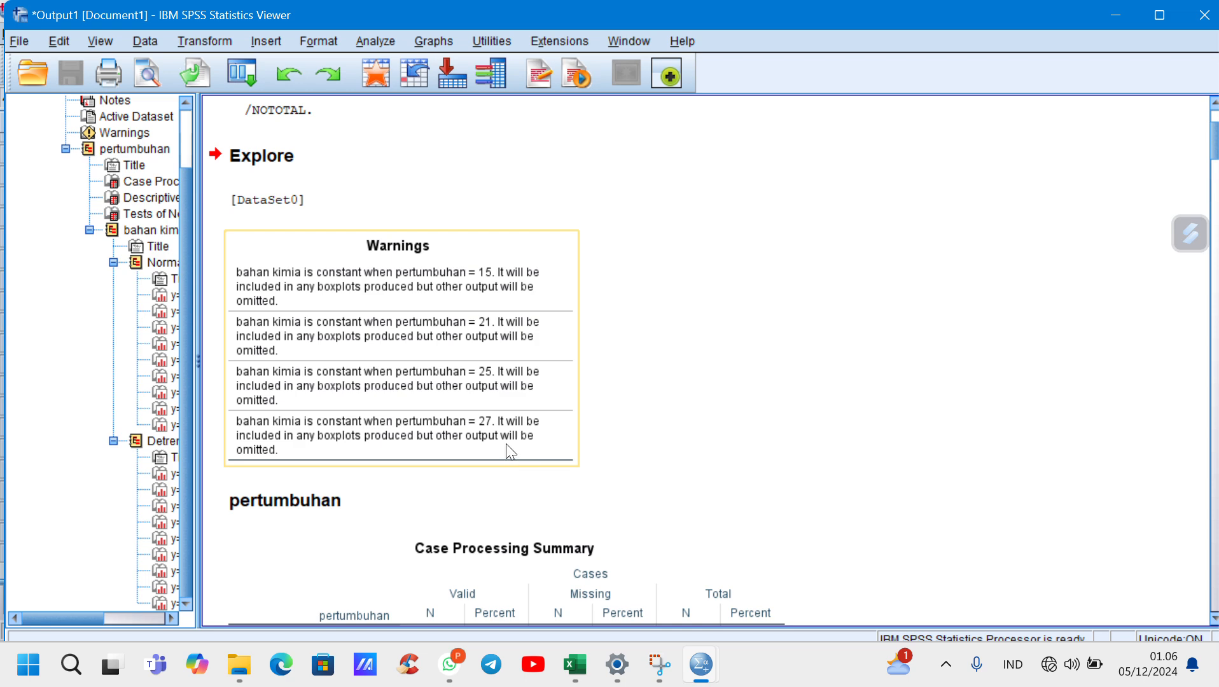
pyautogui.scroll(-2, 511, 452)
pyautogui.scroll(-4, 507, 446)
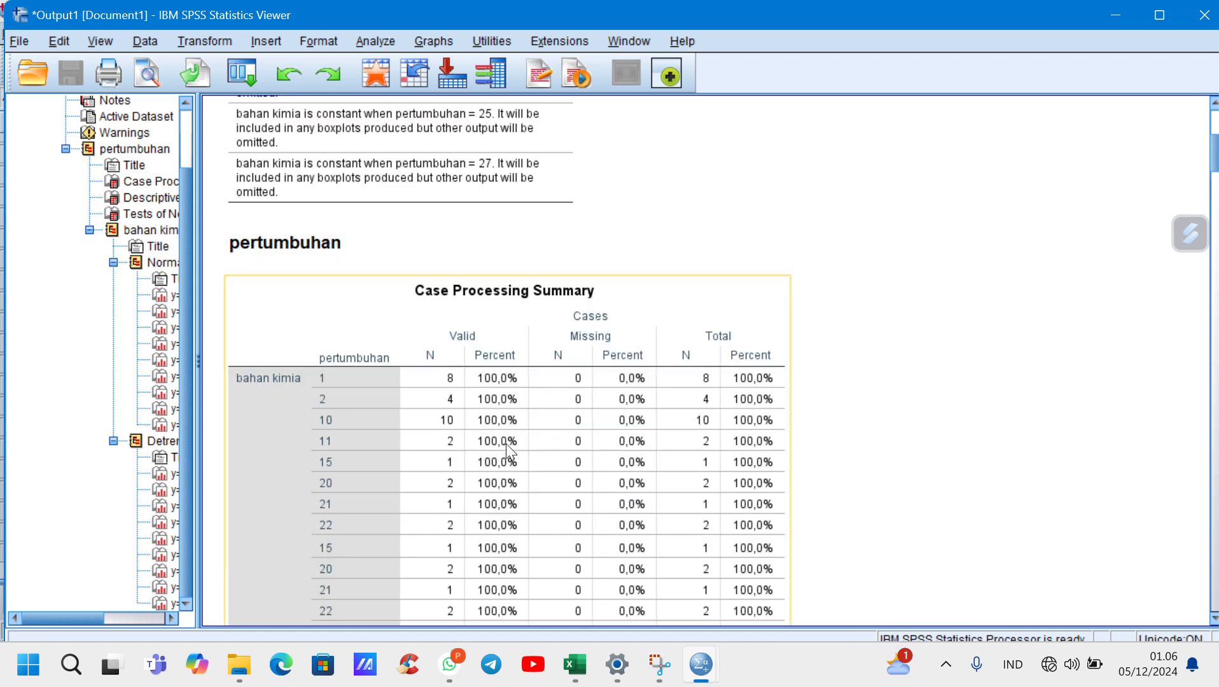
pyautogui.scroll(-10, 508, 446)
pyautogui.scroll(-2, 508, 450)
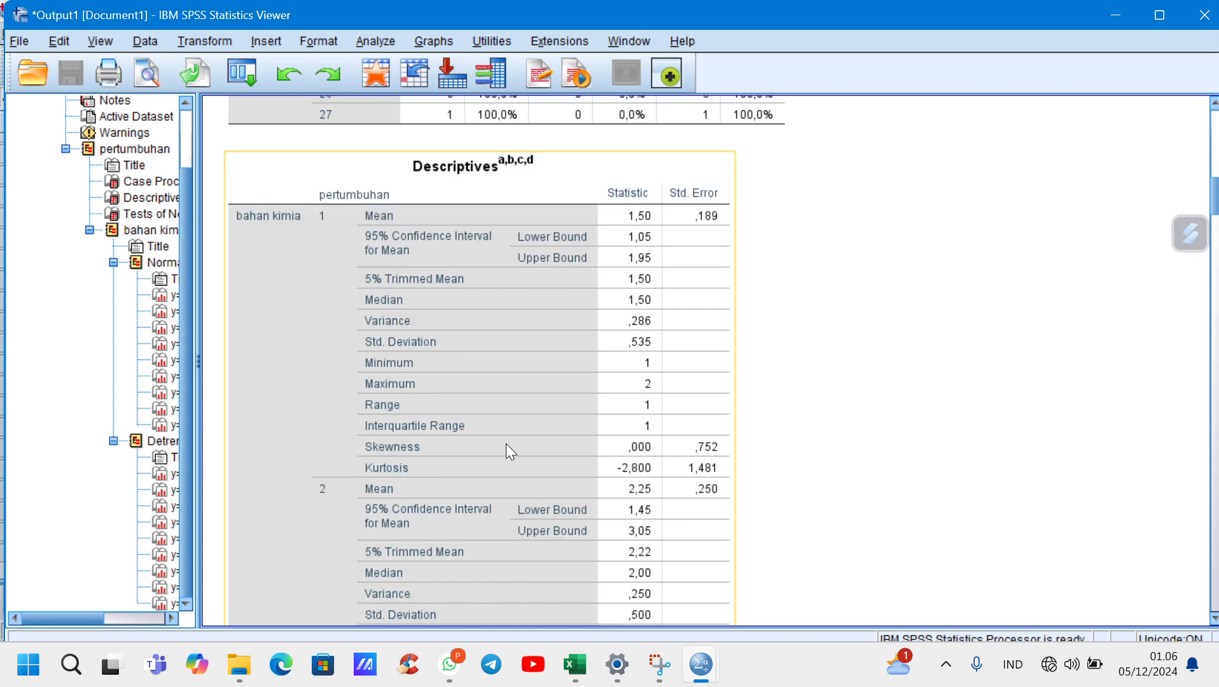
pyautogui.scroll(-4, 507, 450)
pyautogui.scroll(-20, 507, 446)
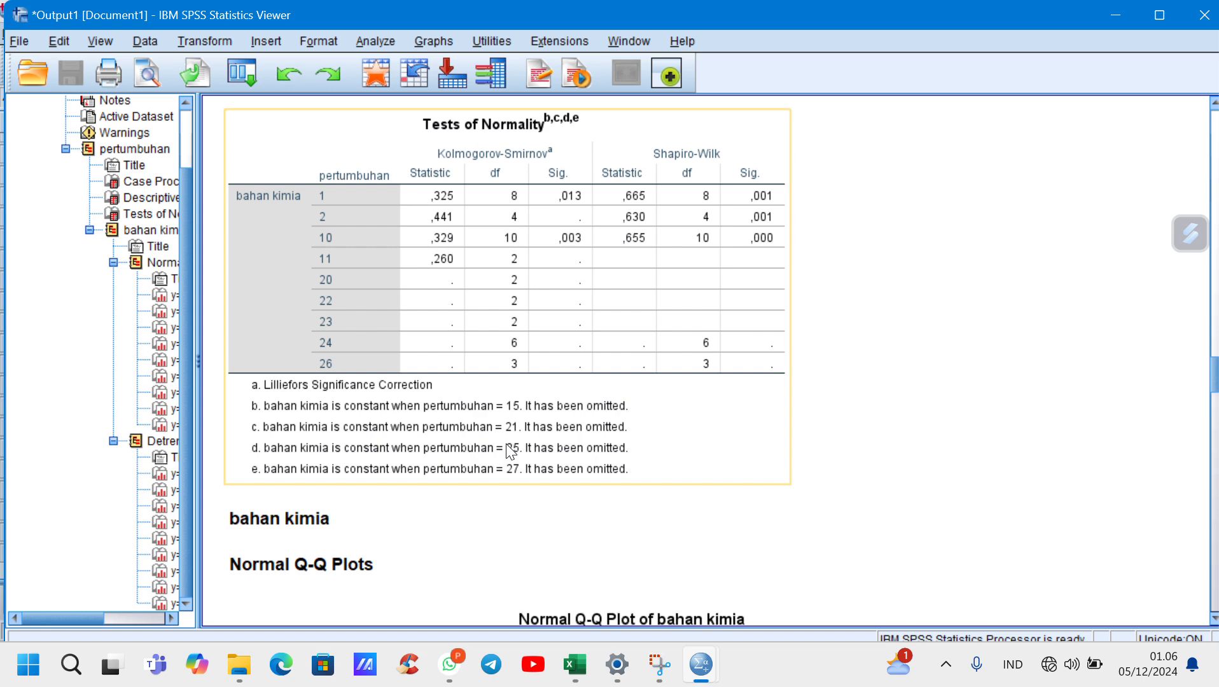
pyautogui.scroll(-10, 510, 451)
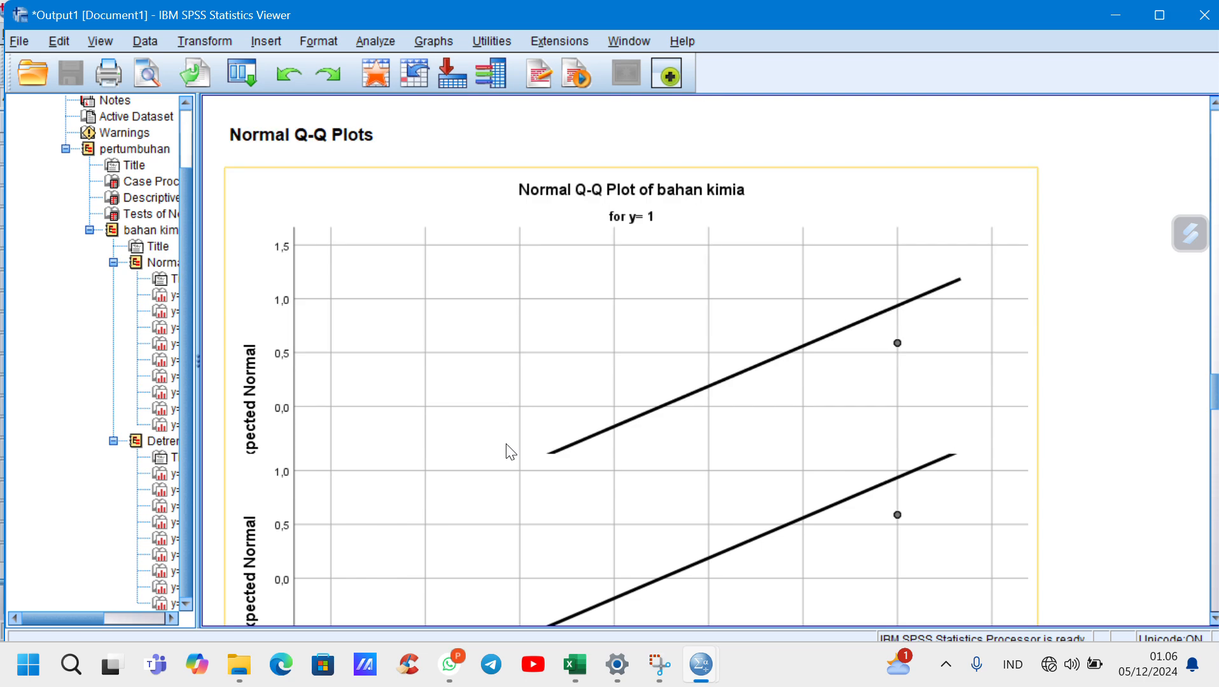
pyautogui.scroll(-15, 511, 451)
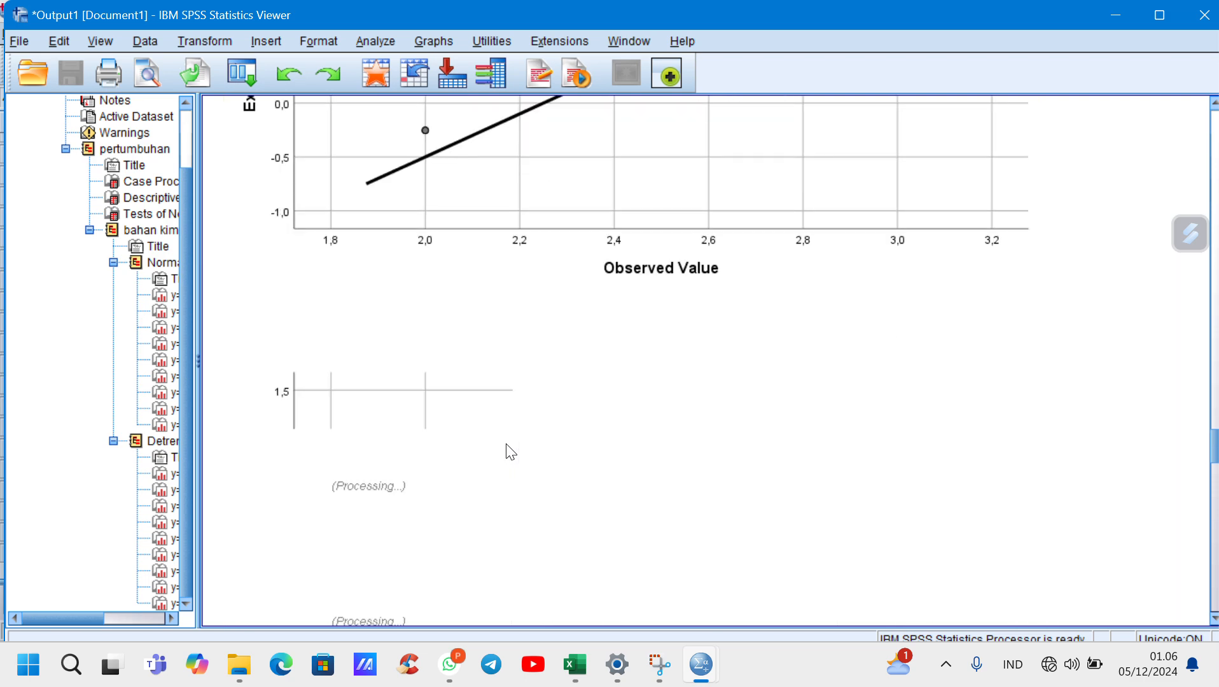
pyautogui.scroll(-10, 509, 450)
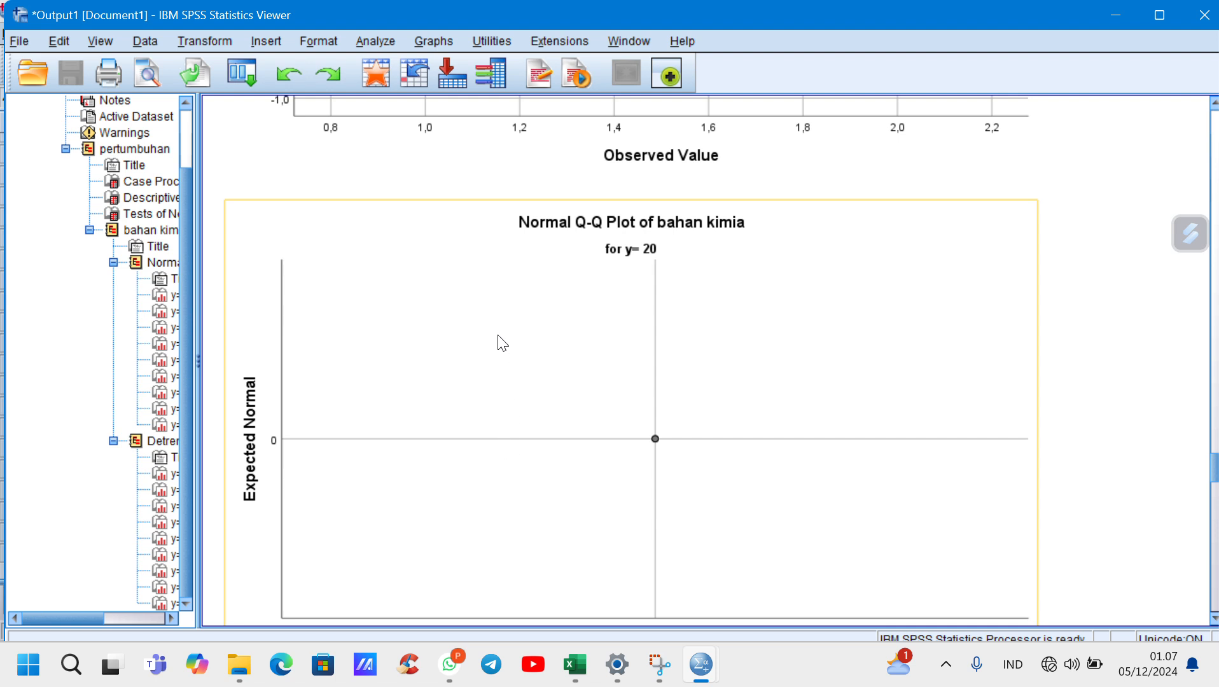
pyautogui.click(520, 172)
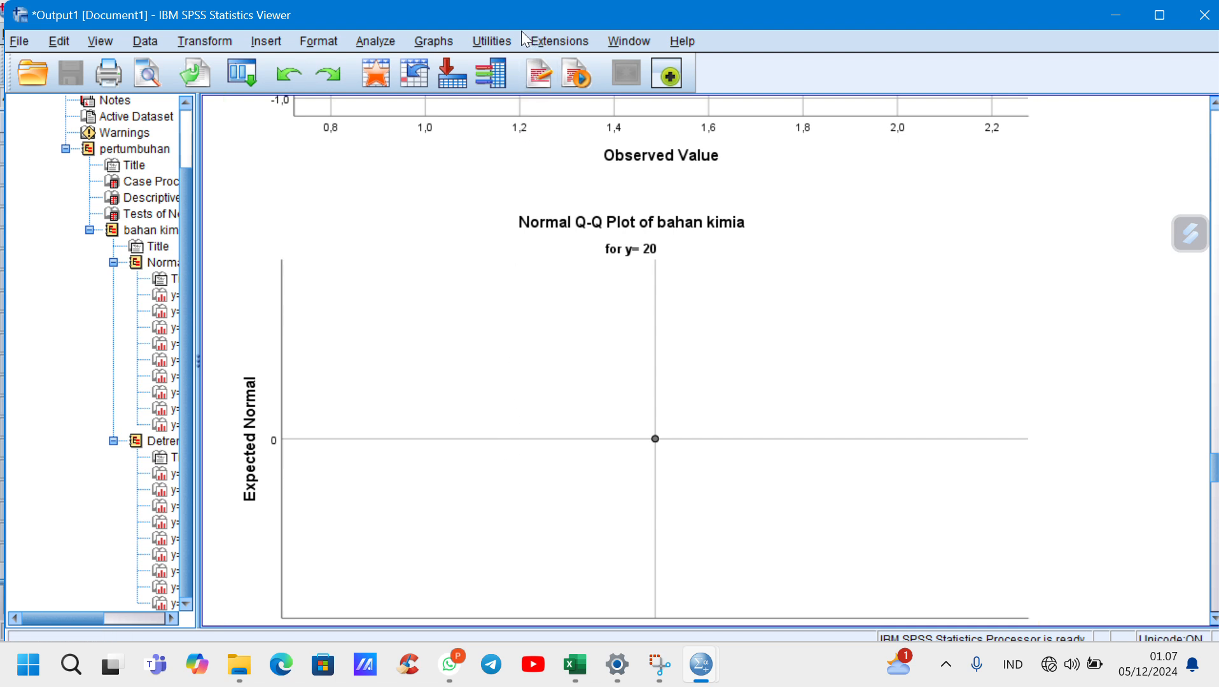